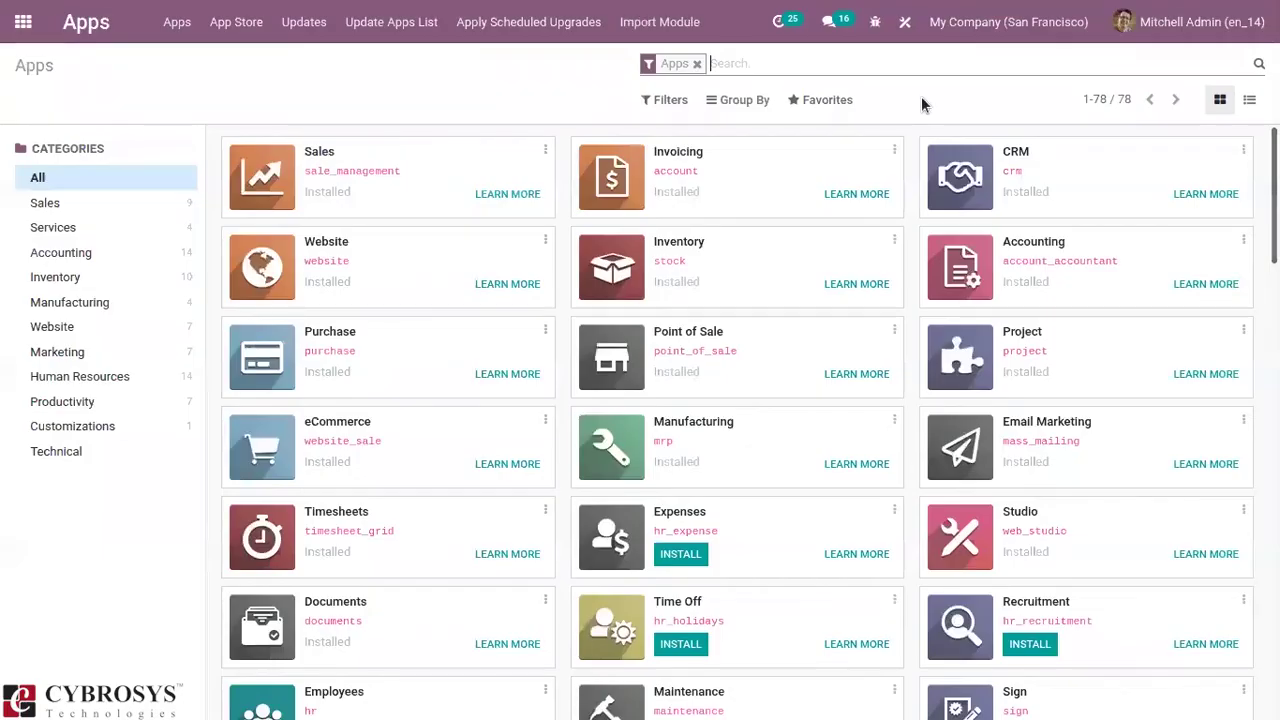
Search the installable modules for "time" and open the Timesheets app.
type("time")
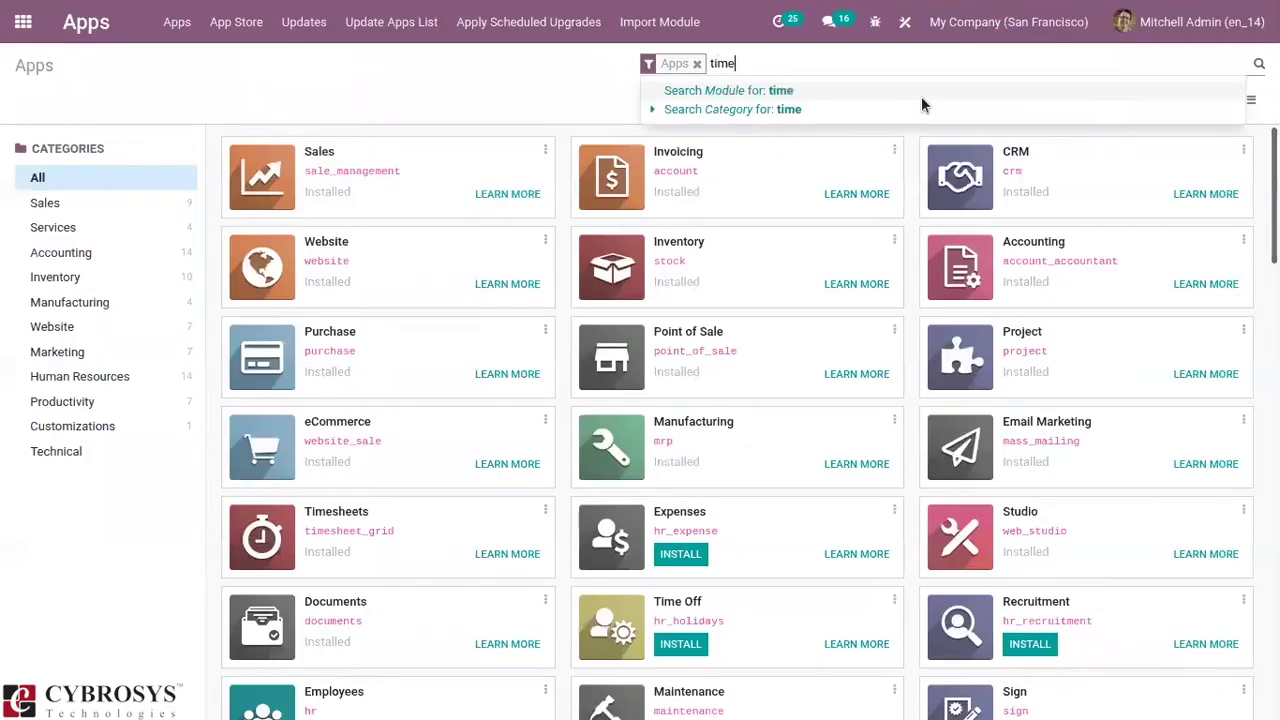
key("Return")
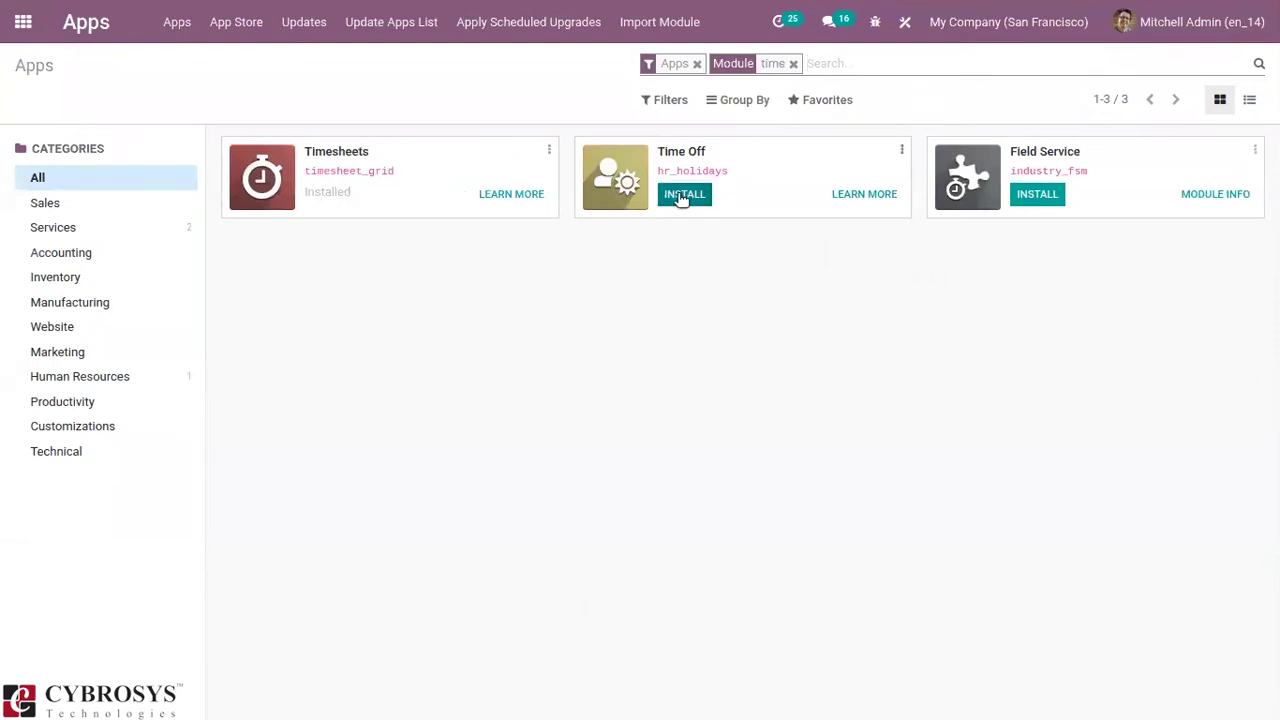
left_click(23, 21)
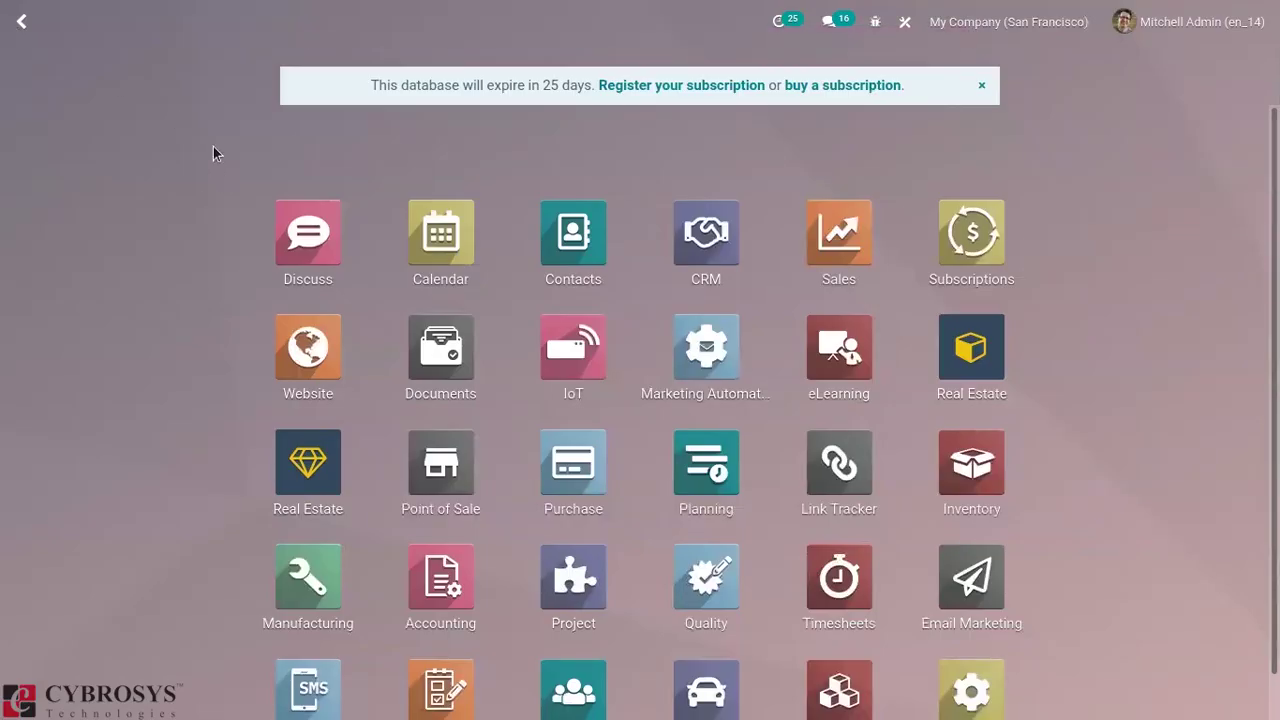
type("ti")
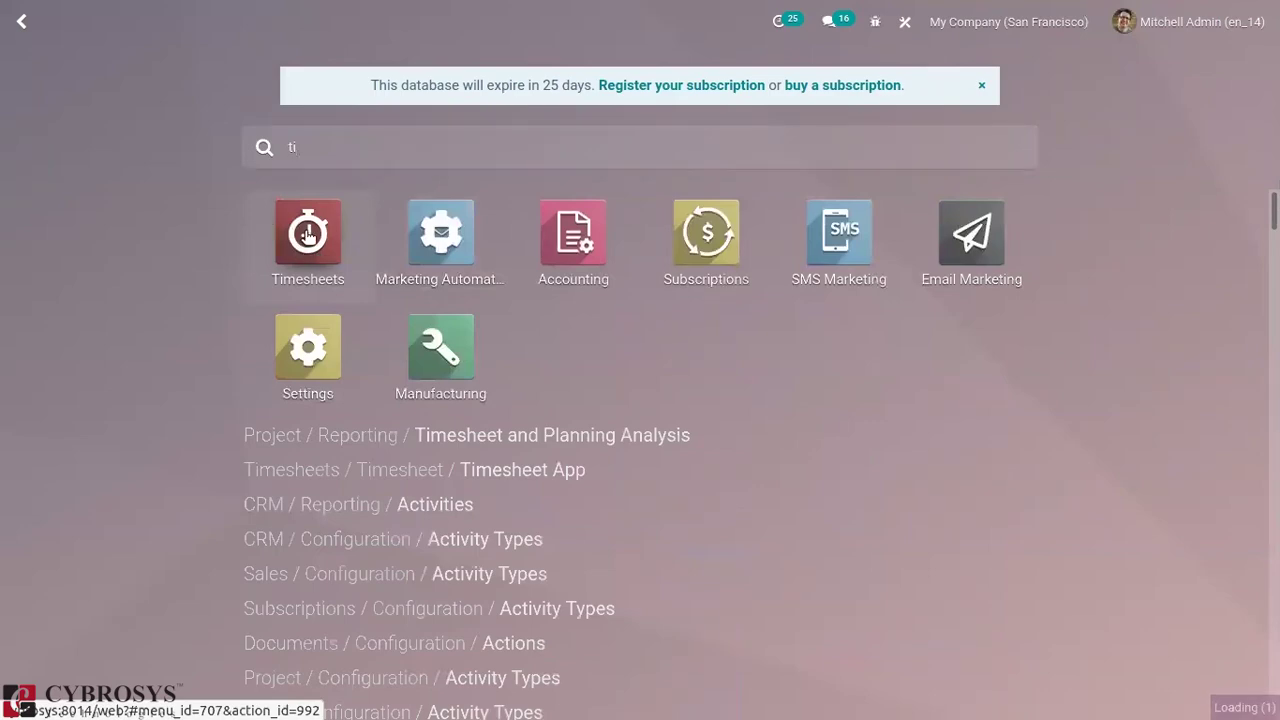
left_click(307, 235)
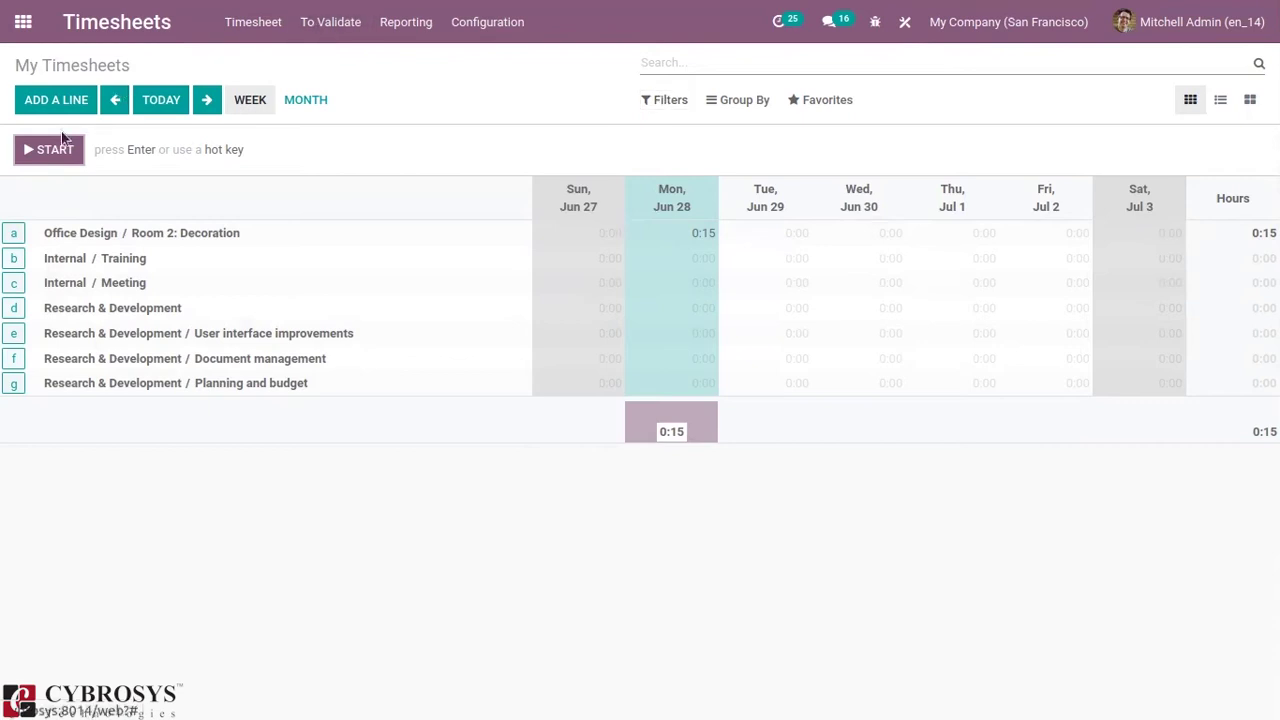
Start a new timesheet line for project After-Sales Services, using the Customer Care (Prepaid Hours) task with 150:00 hours remaining.
left_click(37, 104)
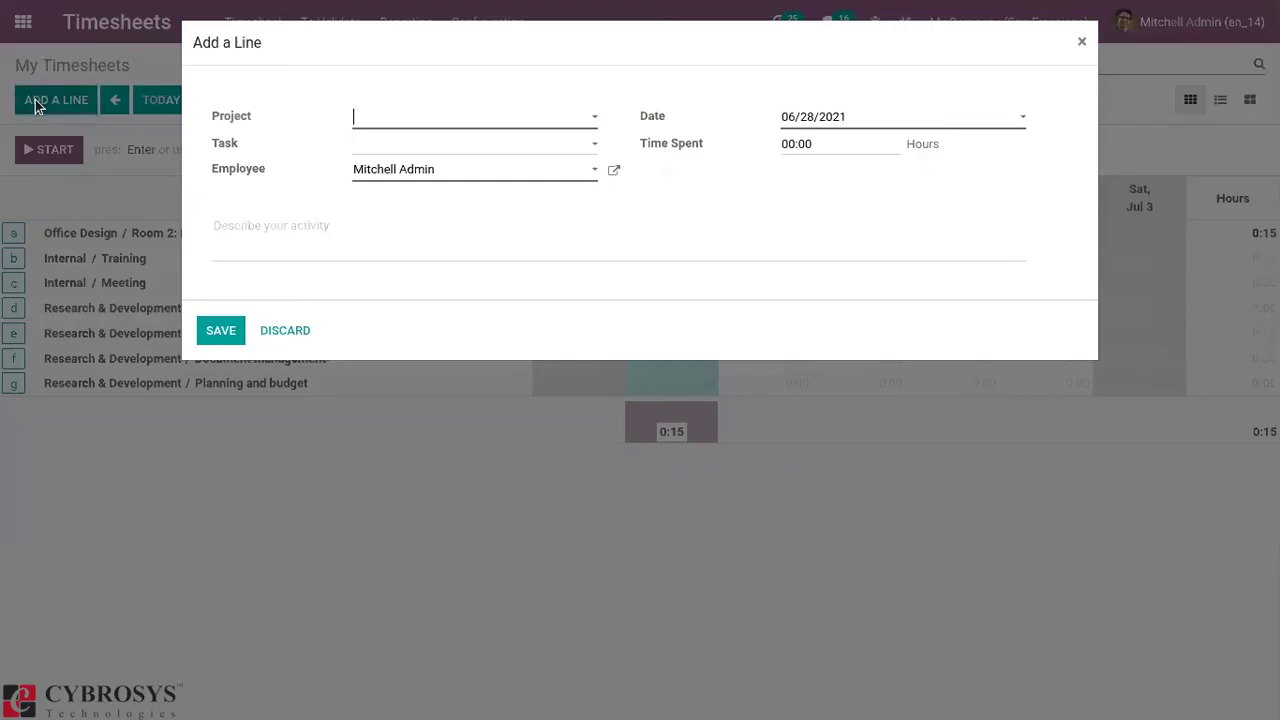
left_click(387, 121)
left_click(420, 171)
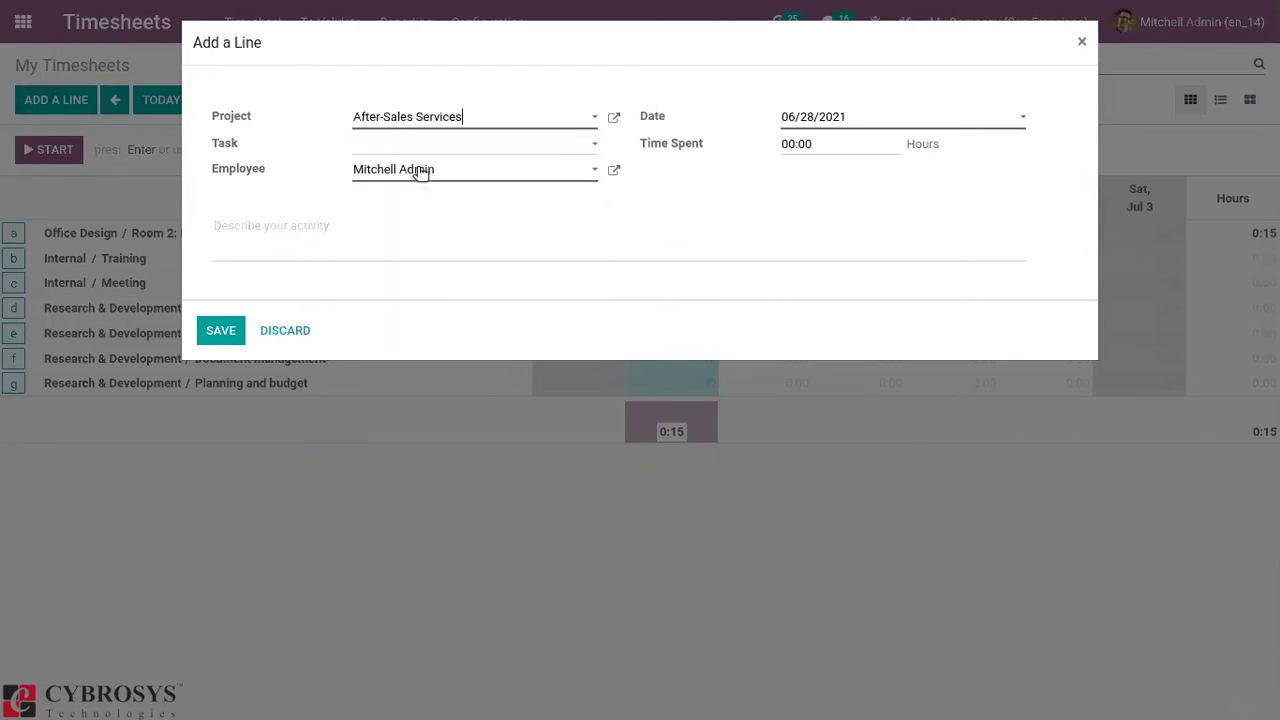
left_click(380, 144)
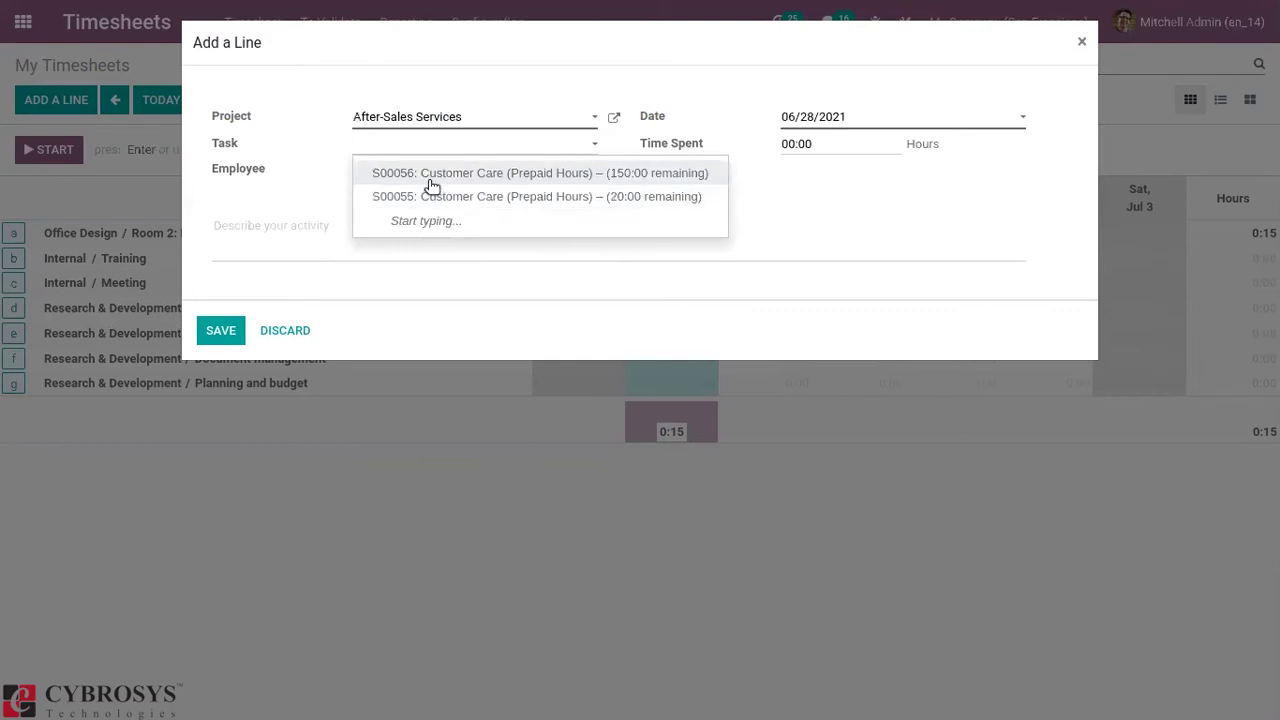
left_click(432, 179)
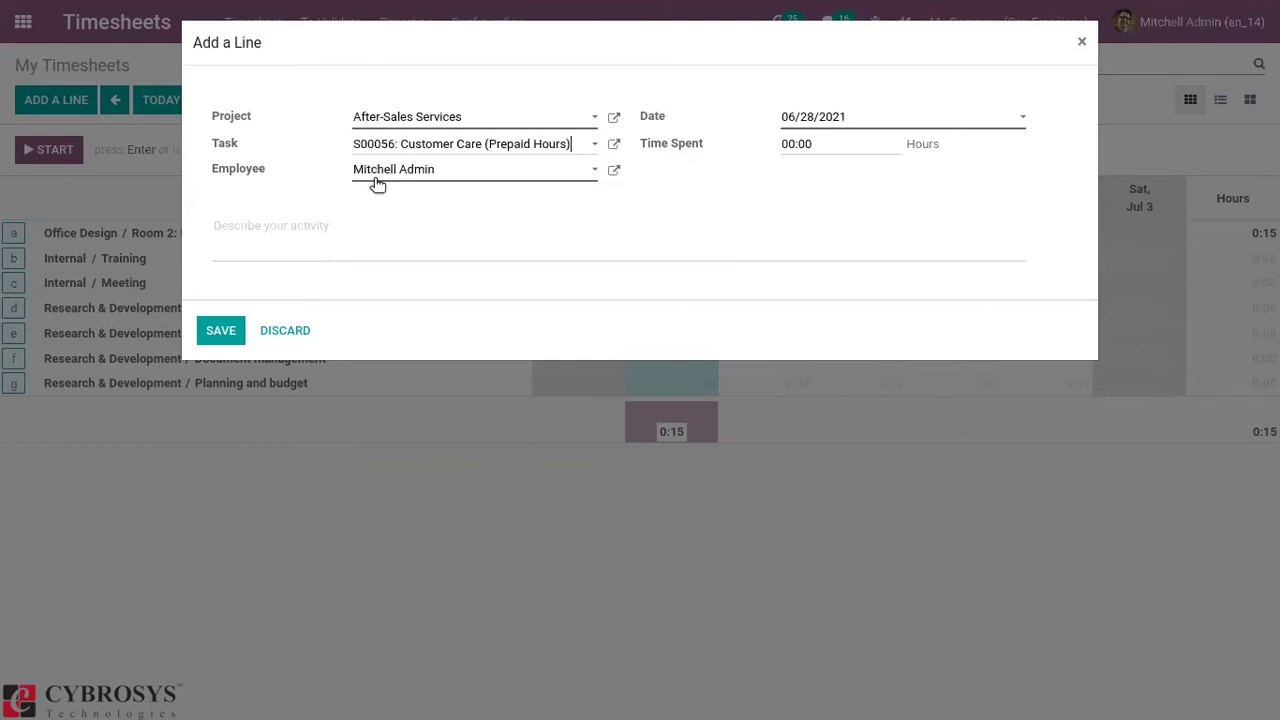
left_click(400, 170)
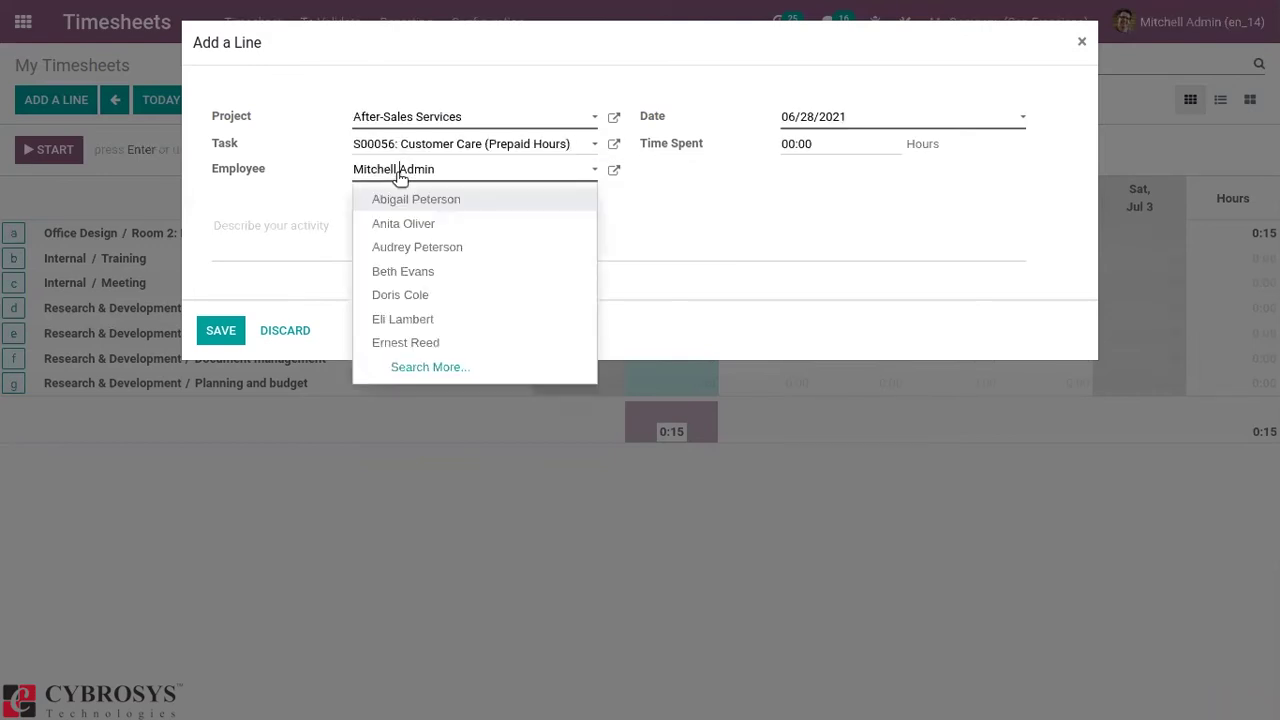
left_click(639, 228)
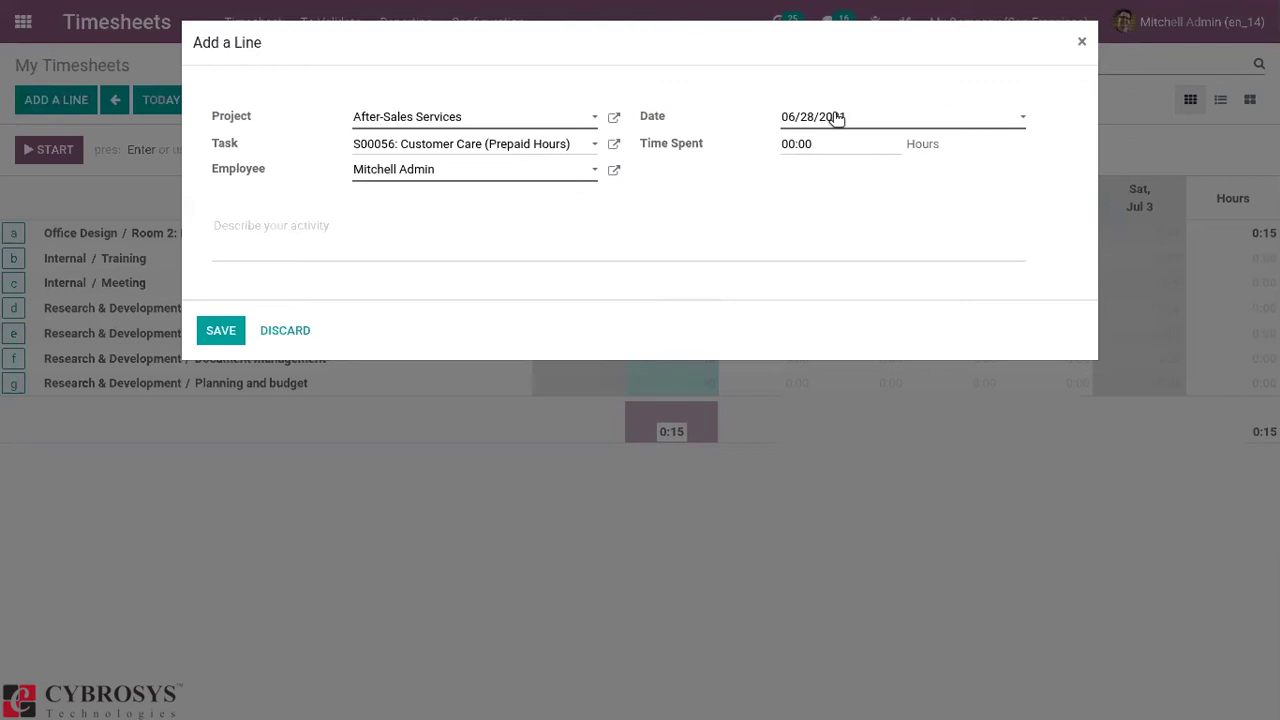
Set the new line's time spent to 2 hours and save the line.
left_click(789, 143)
key("BackSpace")
type("2")
left_click(229, 328)
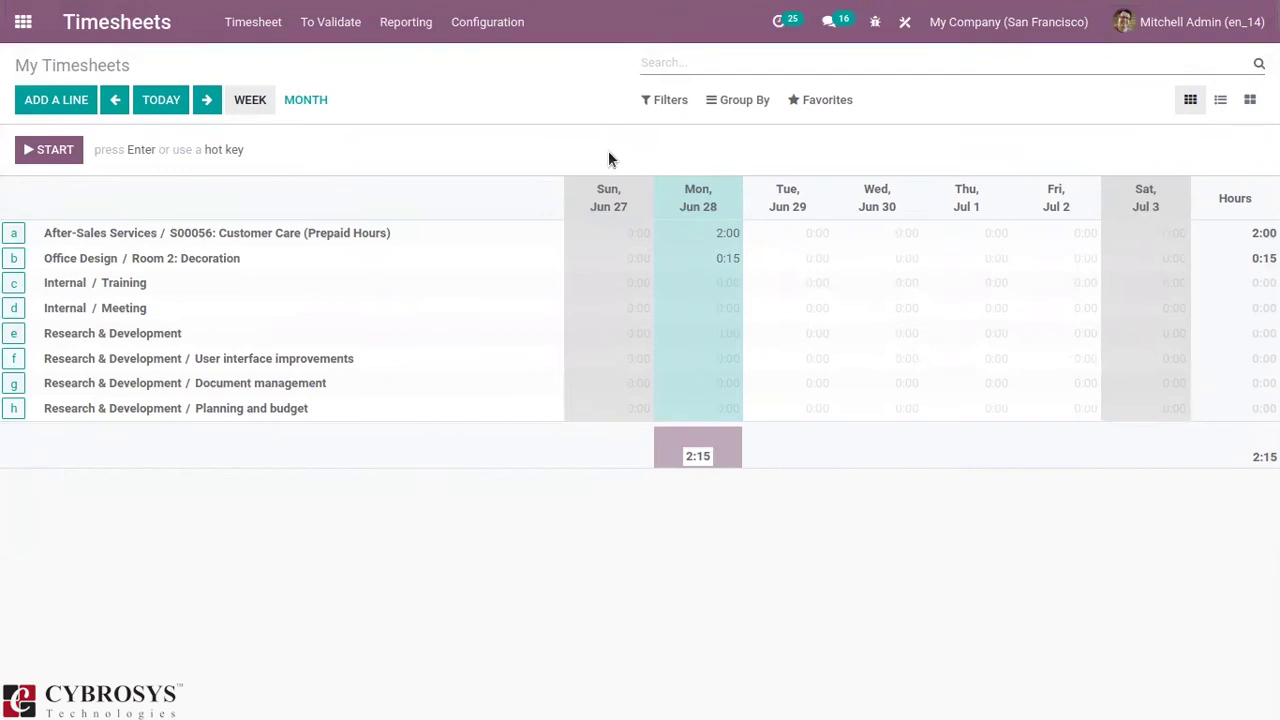
Set the Monday, Jun 28 hours of the After-Sales Services line to 2:30.
left_click(714, 232)
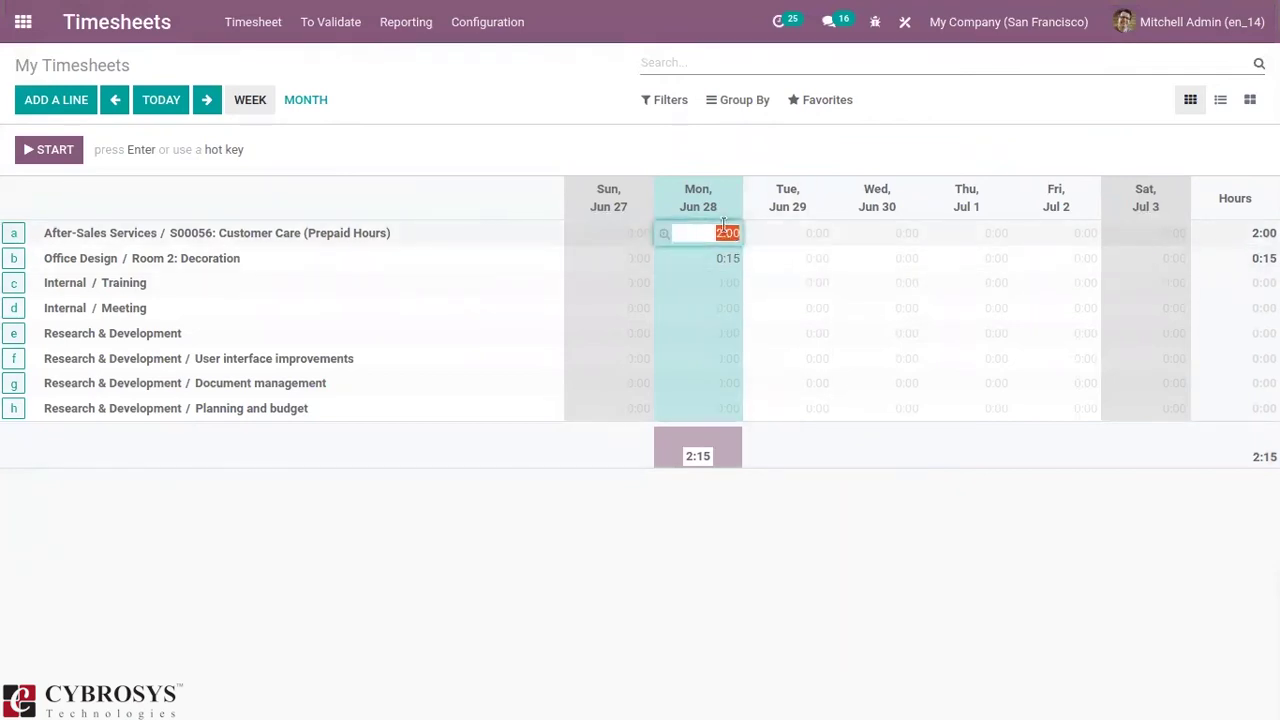
left_click(734, 237)
key("BackSpace")
type("3")
left_click(702, 139)
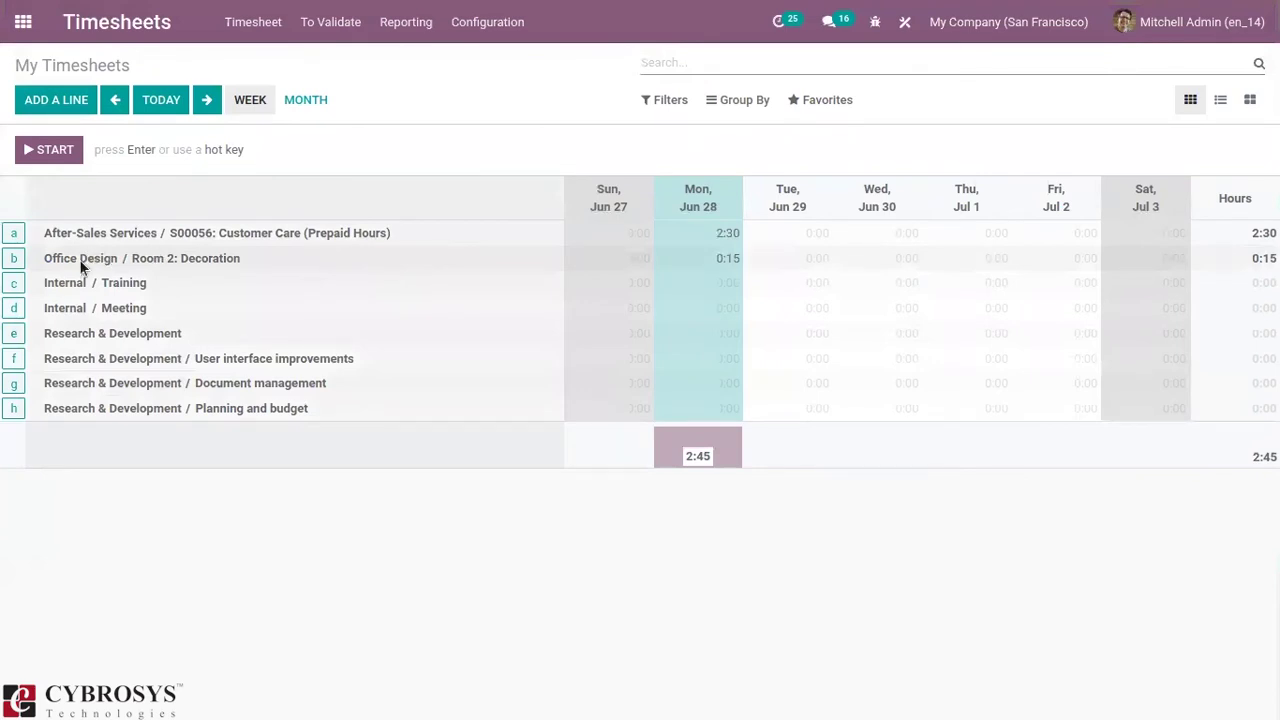
Log 1:00 hour for Office Design / Room 2: Decoration on Sunday, Jun 27.
left_click(622, 258)
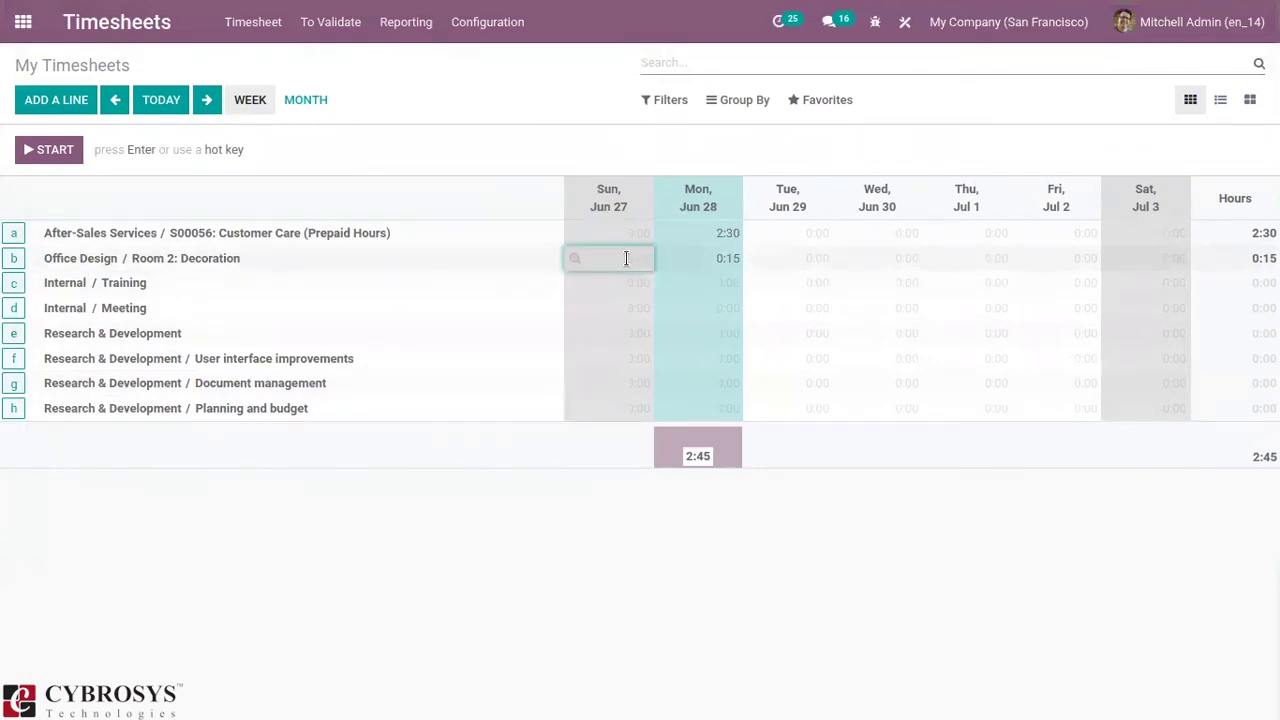
left_click(626, 258)
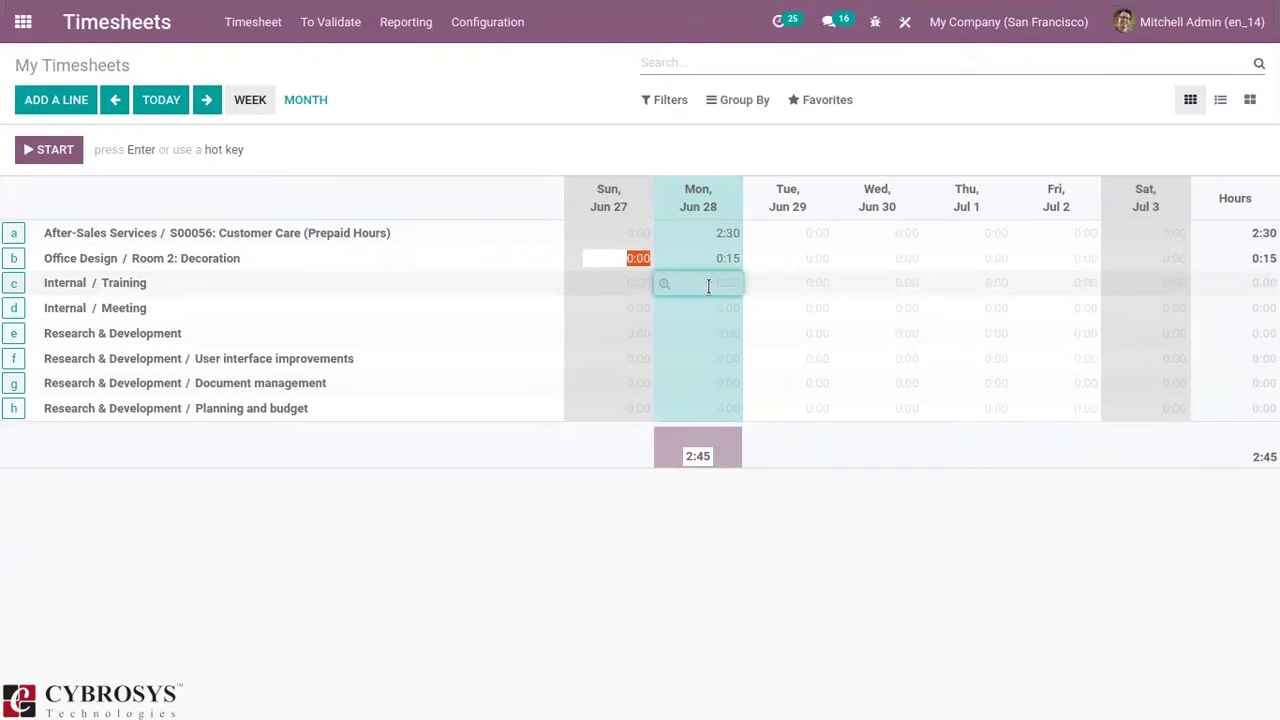
type("1")
left_click(552, 518)
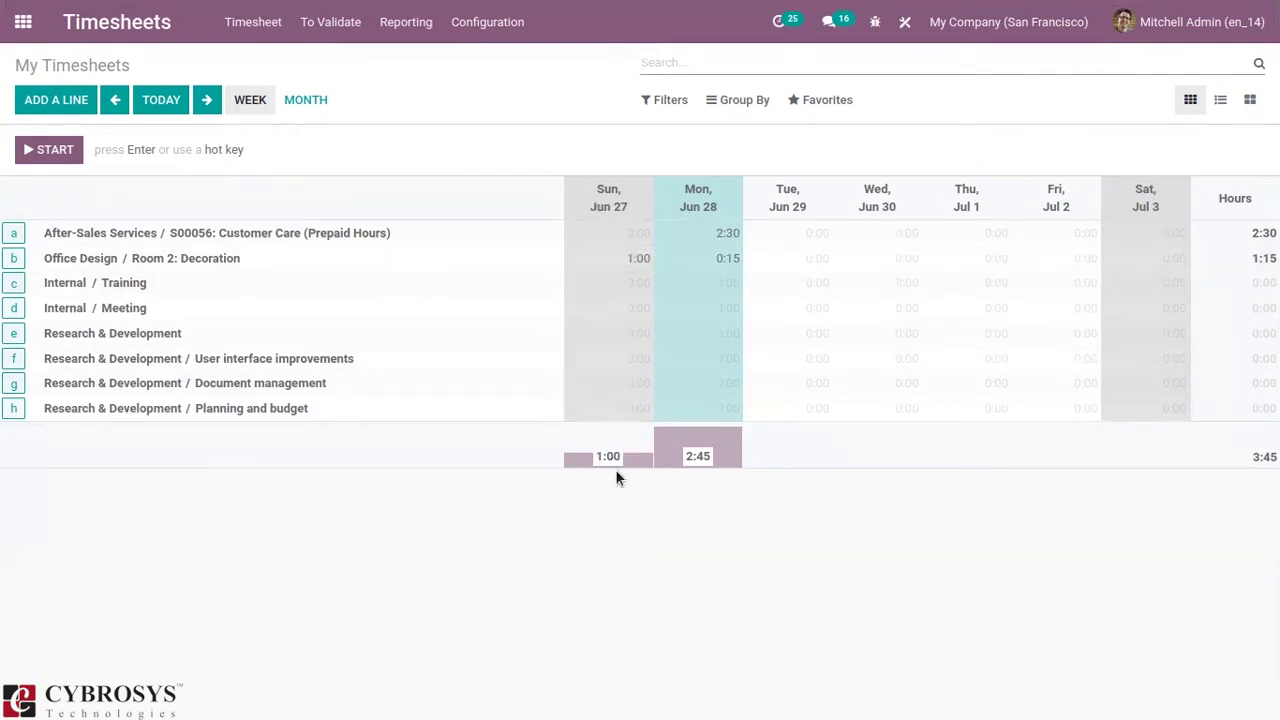
Start the timer with the description "Test", project Research & Development and task Document management.
left_click(55, 150)
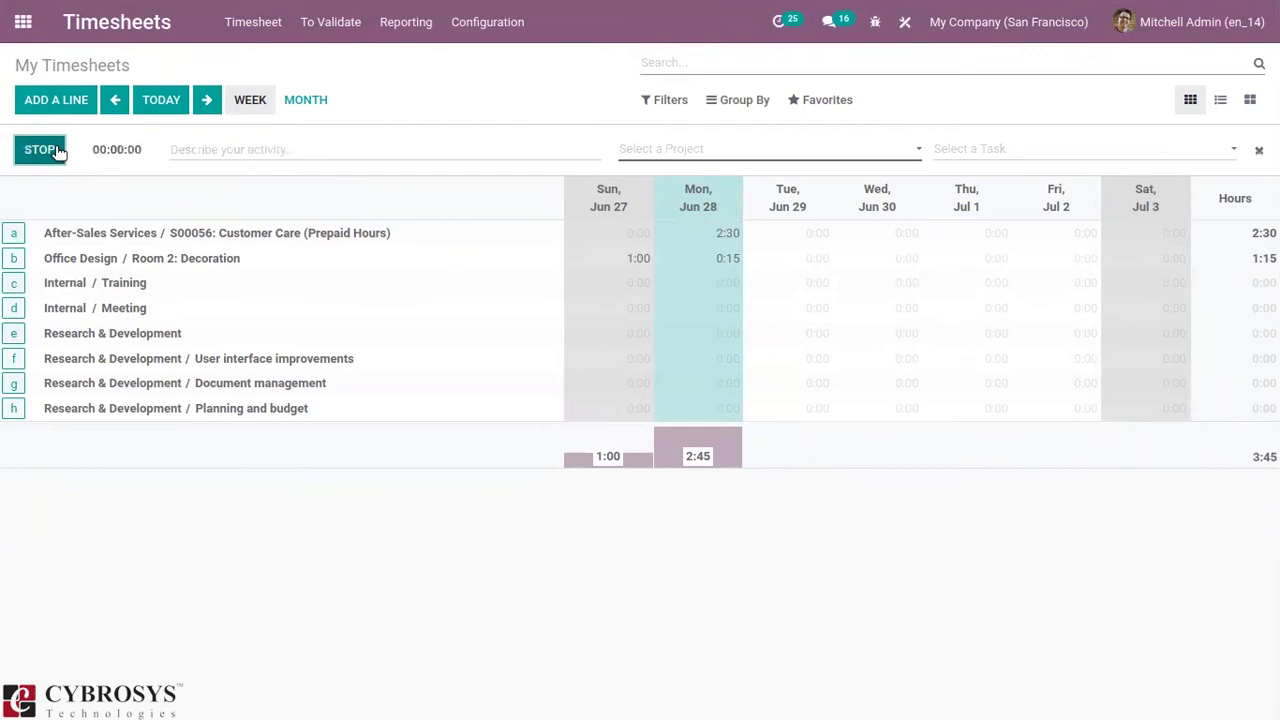
left_click(241, 149)
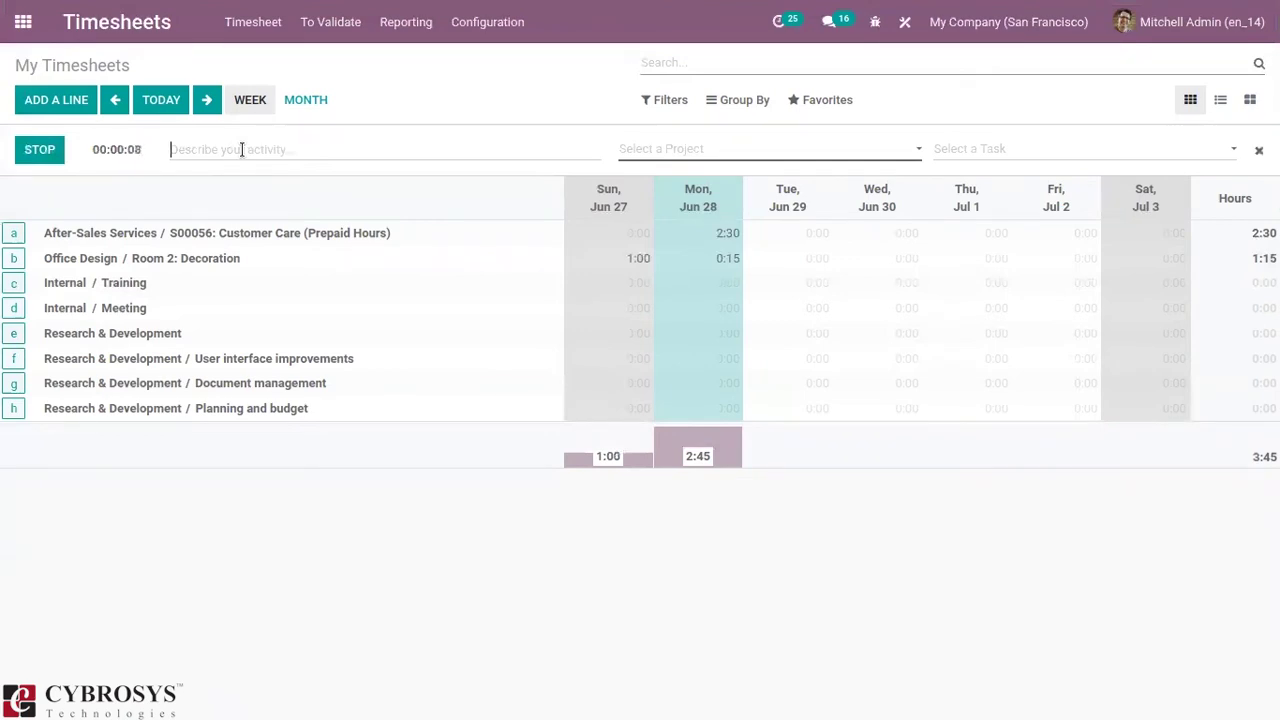
type("Test")
left_click(740, 158)
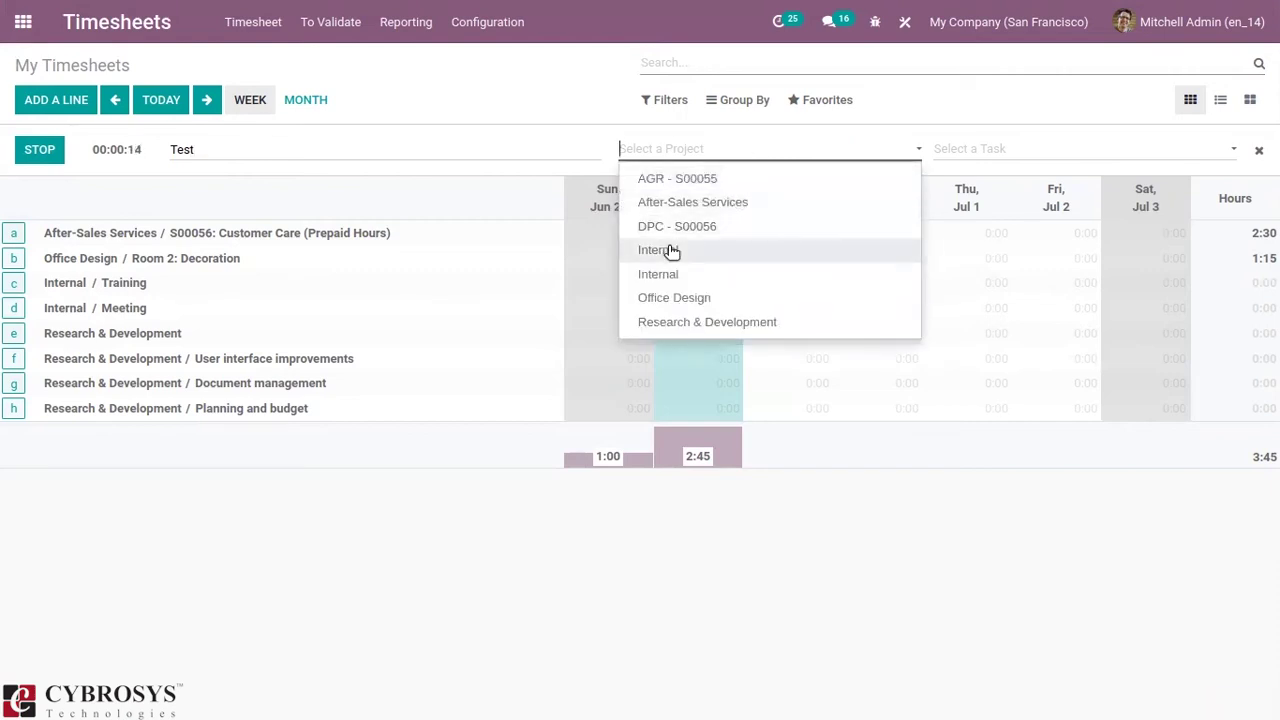
left_click(705, 321)
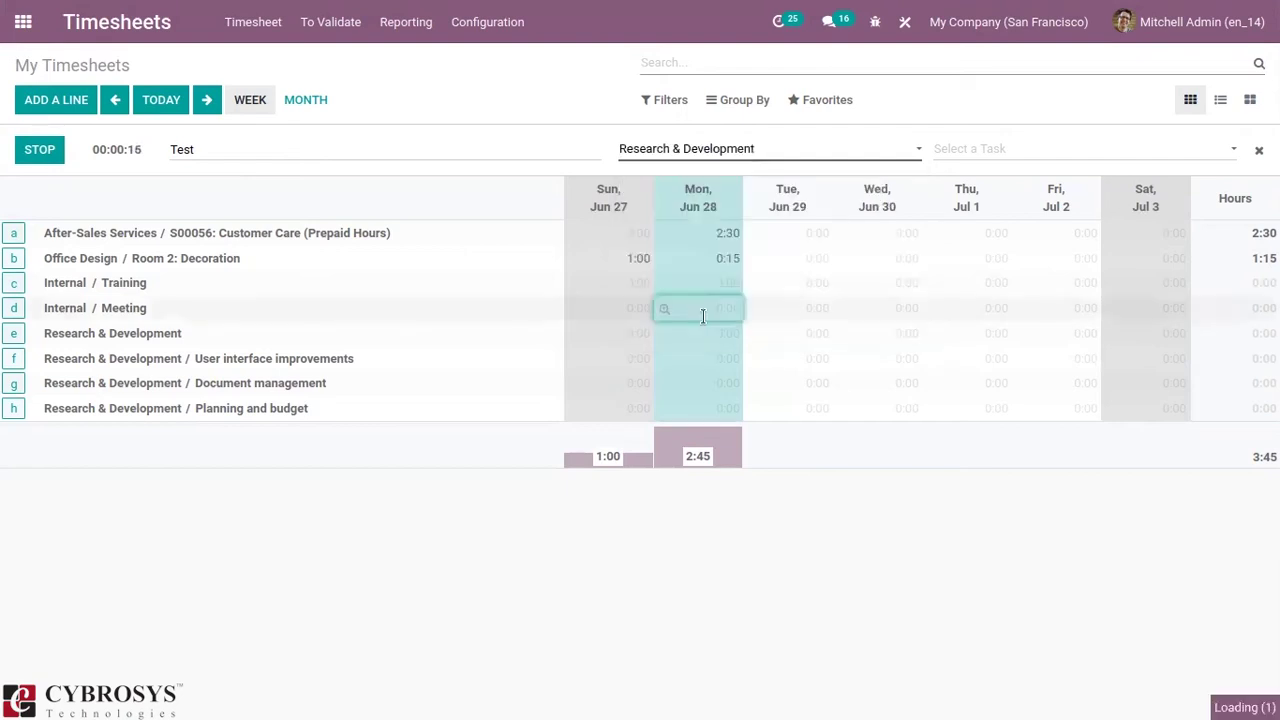
left_click(948, 152)
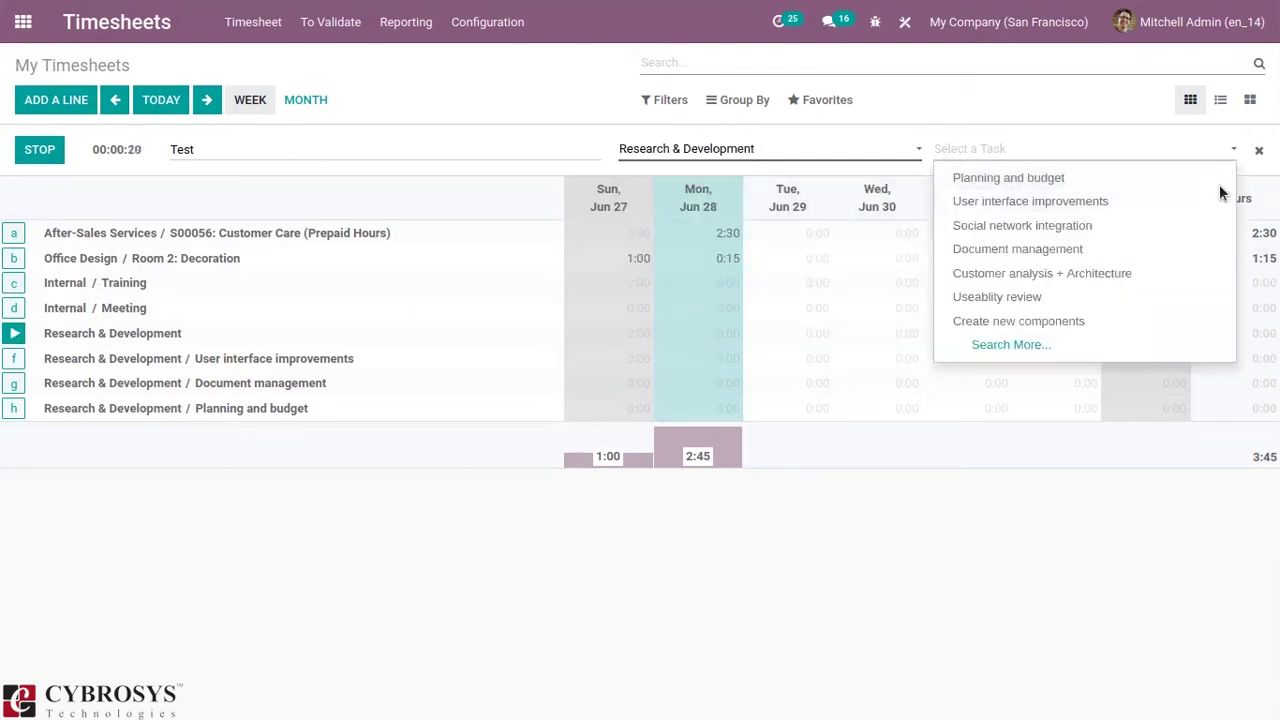
left_click(1005, 252)
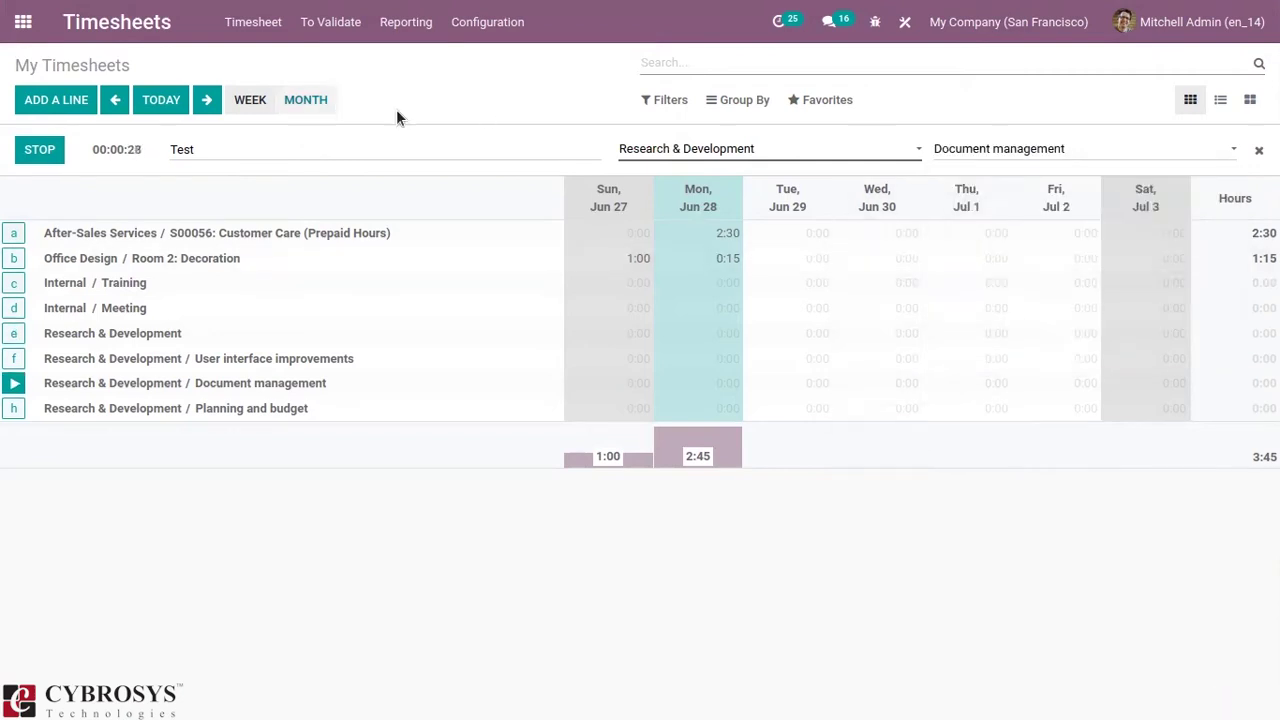
Clear the running timer's activity description and stop the timer.
left_click(253, 152)
key("BackSpace")
key("BackSpace")
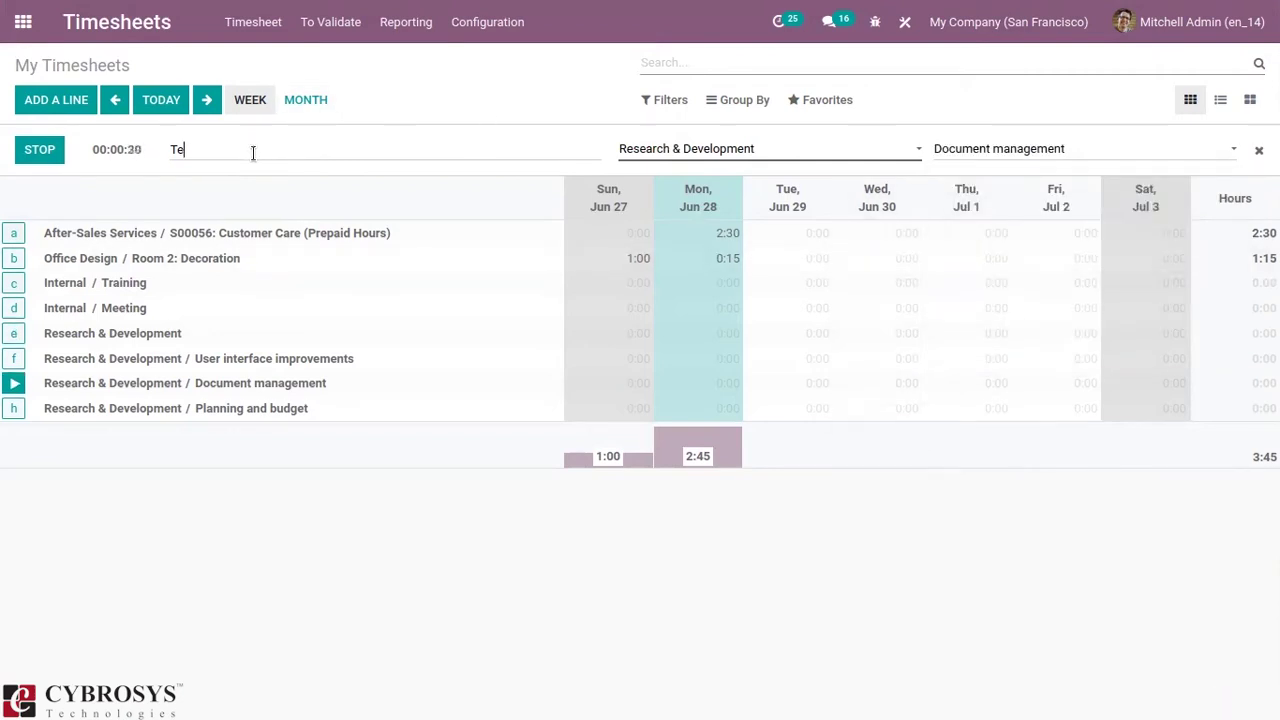
key("BackSpace")
key("BackSpace")
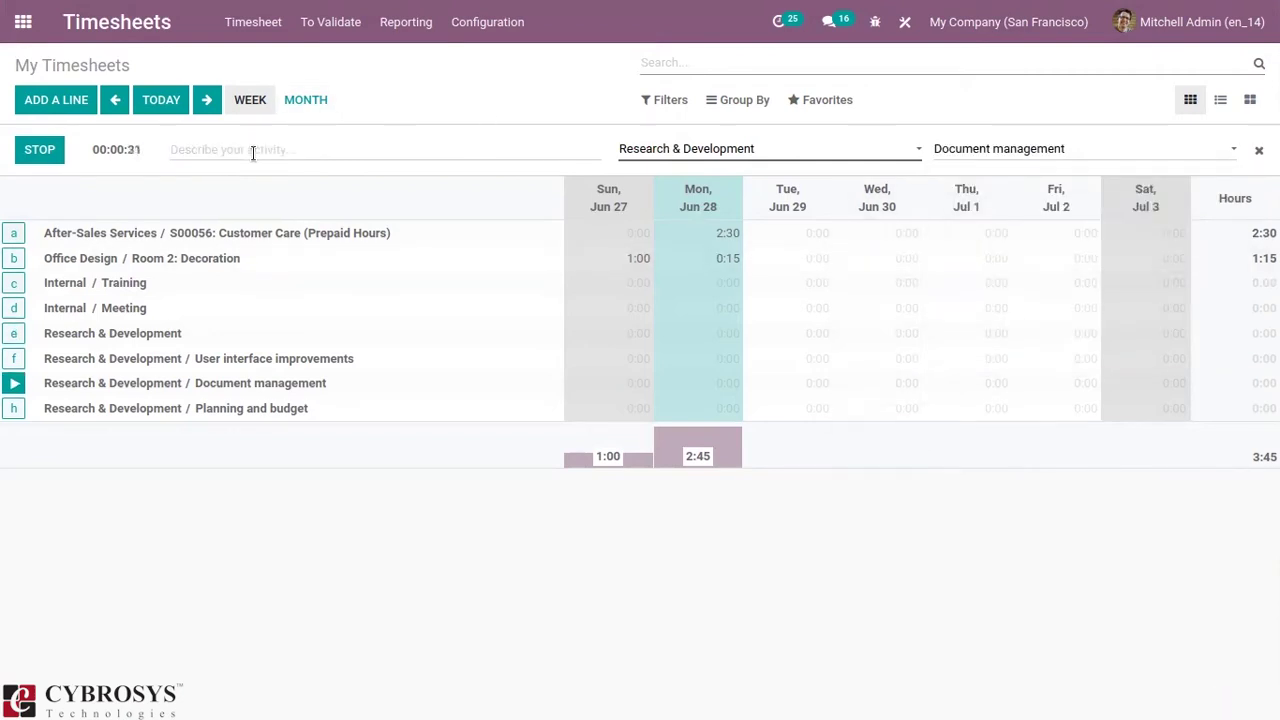
left_click(60, 152)
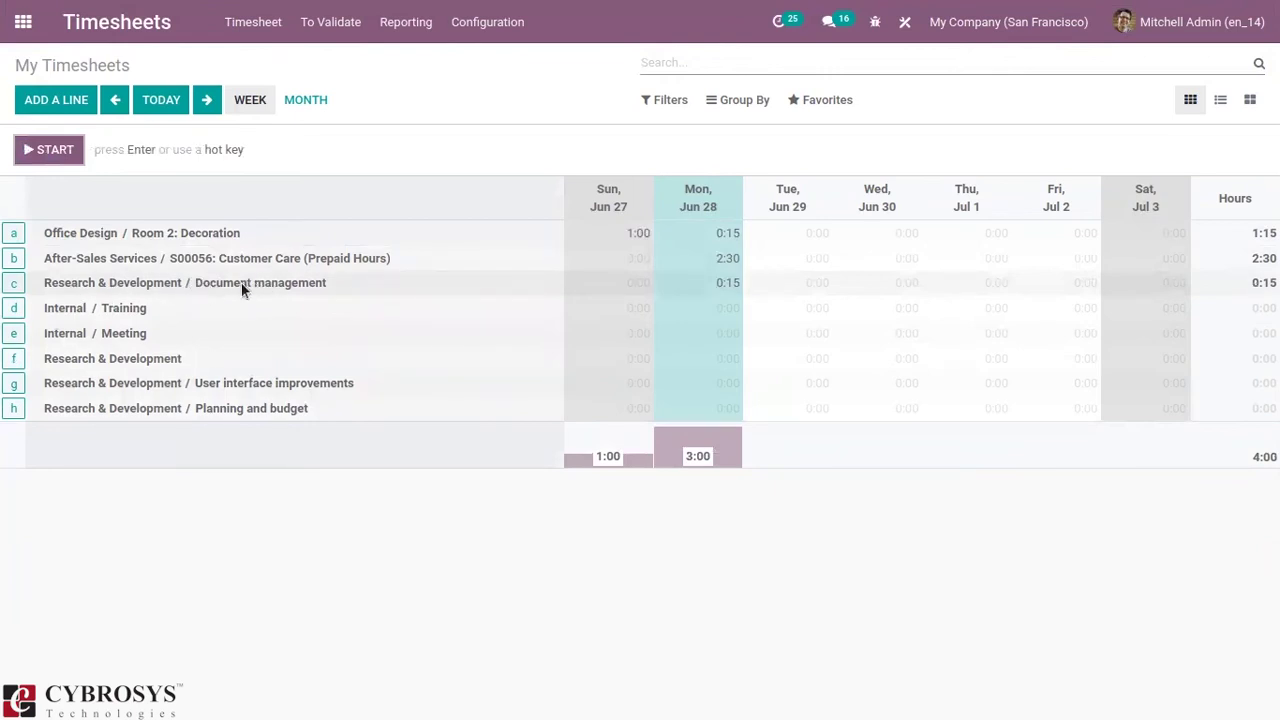
Set the Monday, Jun 28 hours of Research & Development / Document management to 1:30.
left_click(731, 282)
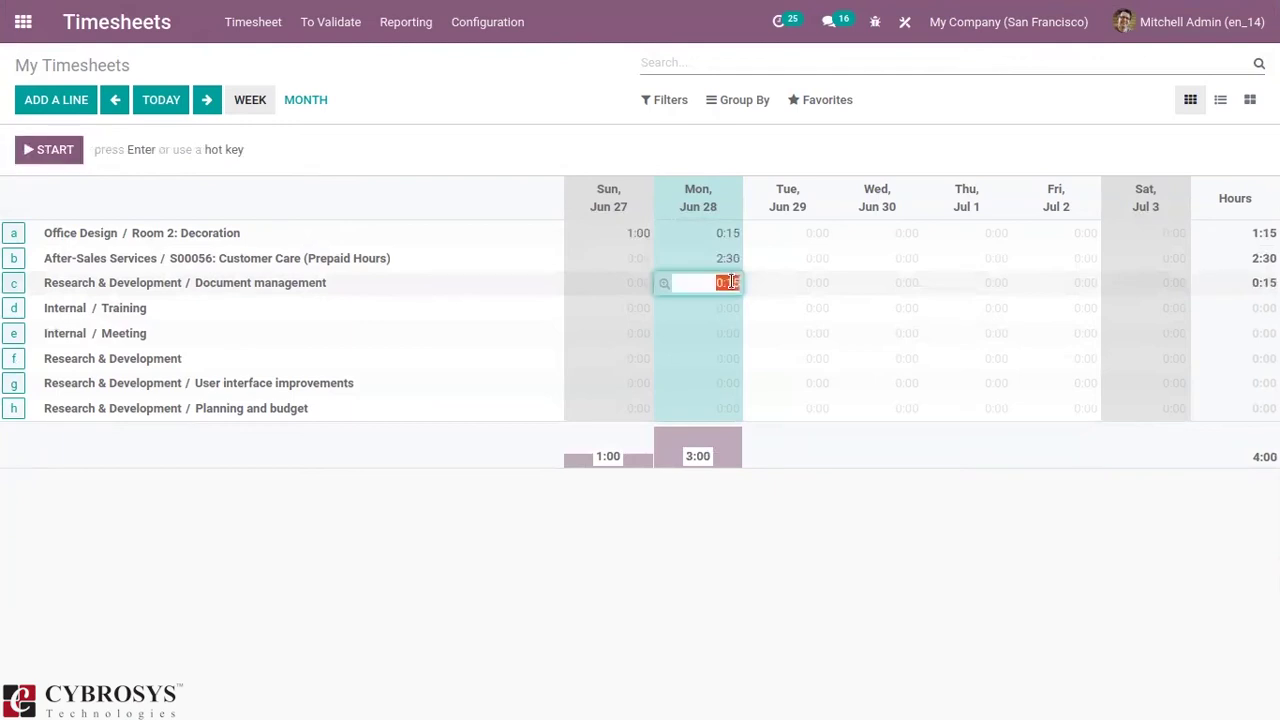
key("BackSpace")
type("1:30")
left_click(692, 557)
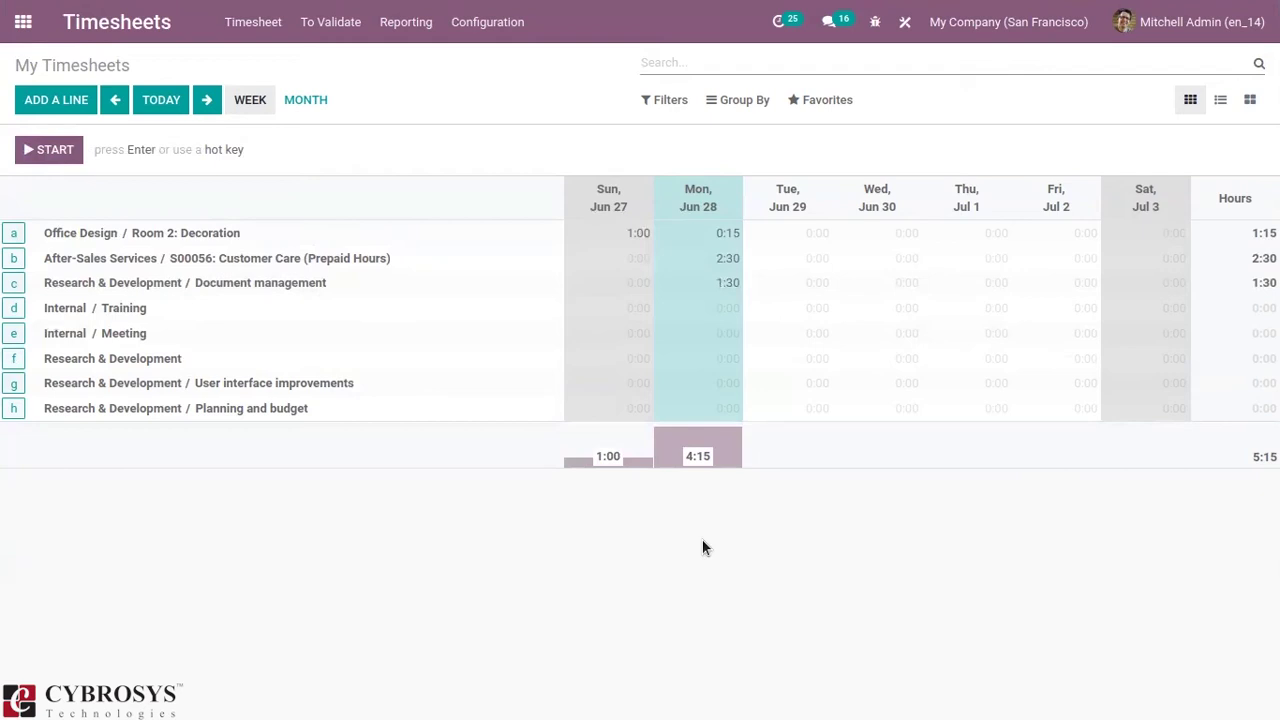
Open the detailed record behind the After-Sales Services hours for Jun 28 and examine its project and task choices without changing them.
left_click(665, 261)
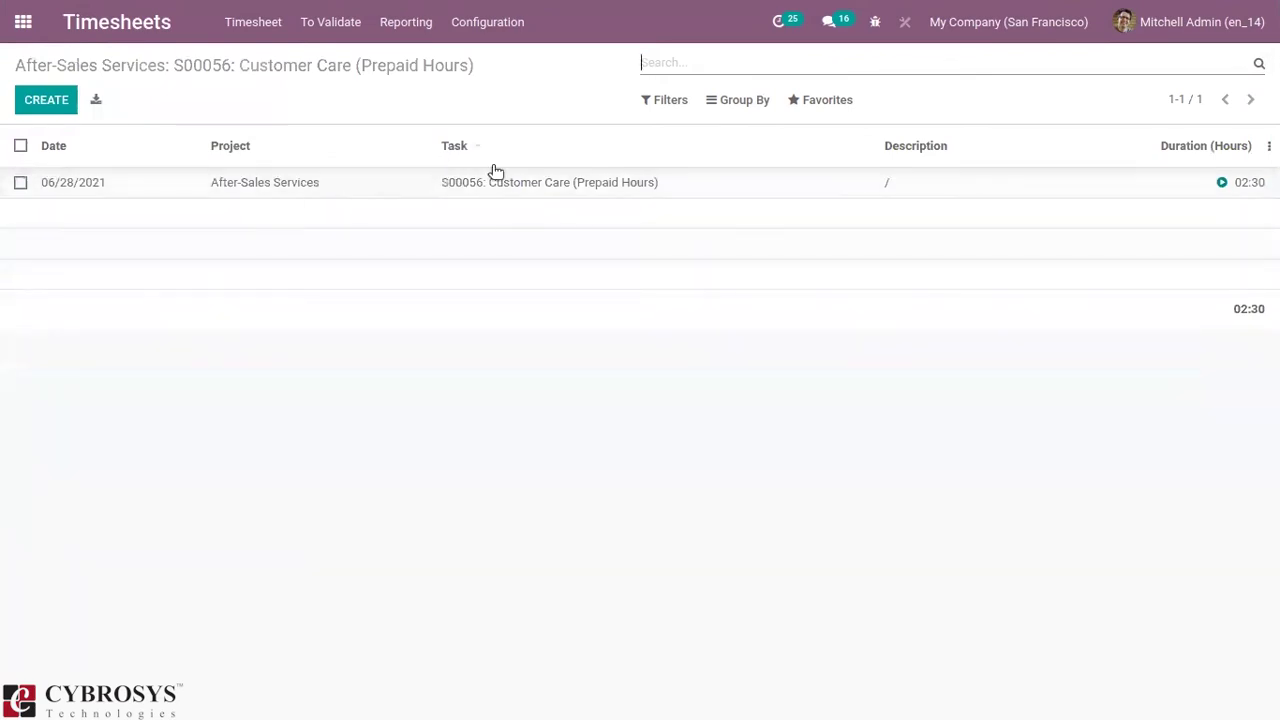
left_click(645, 181)
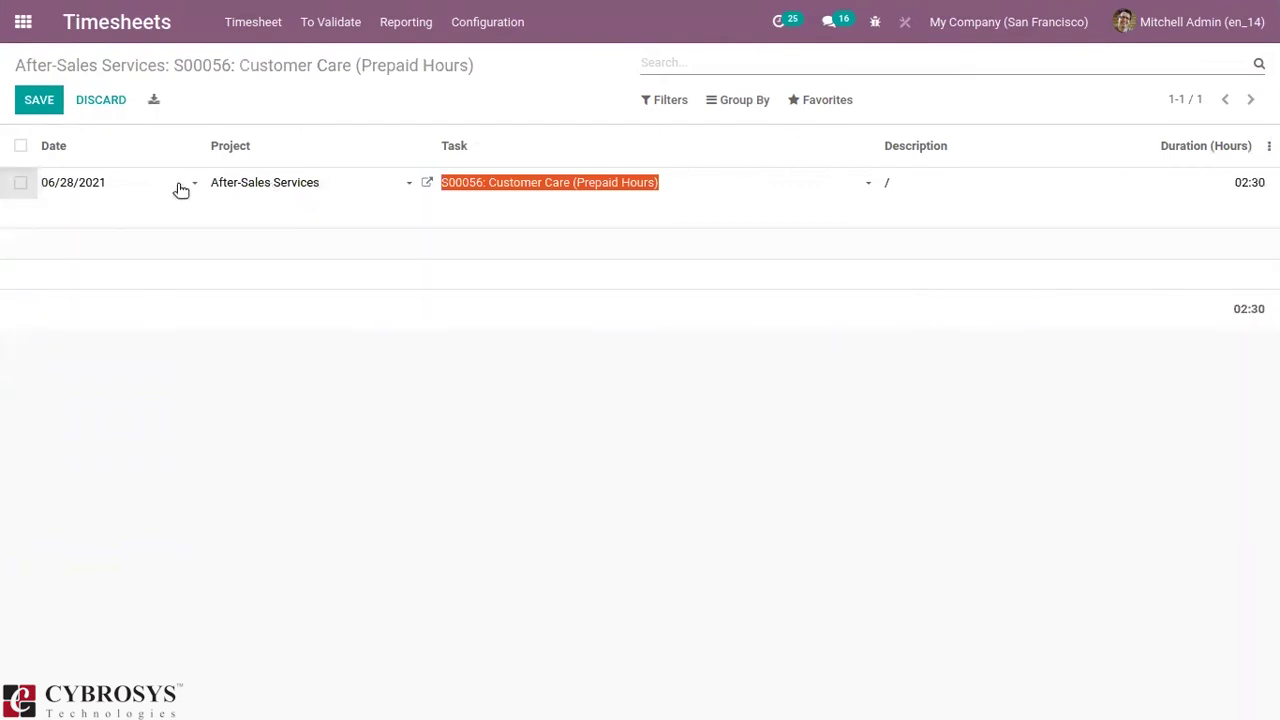
left_click(272, 184)
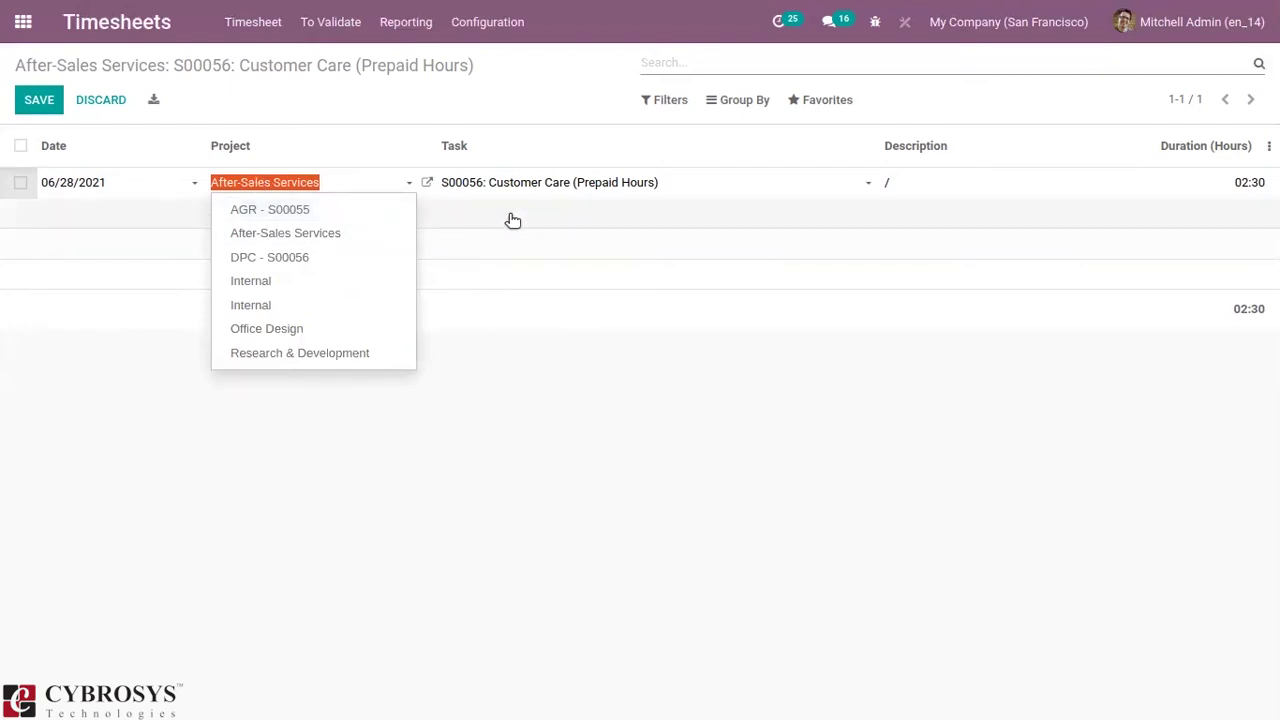
left_click(562, 183)
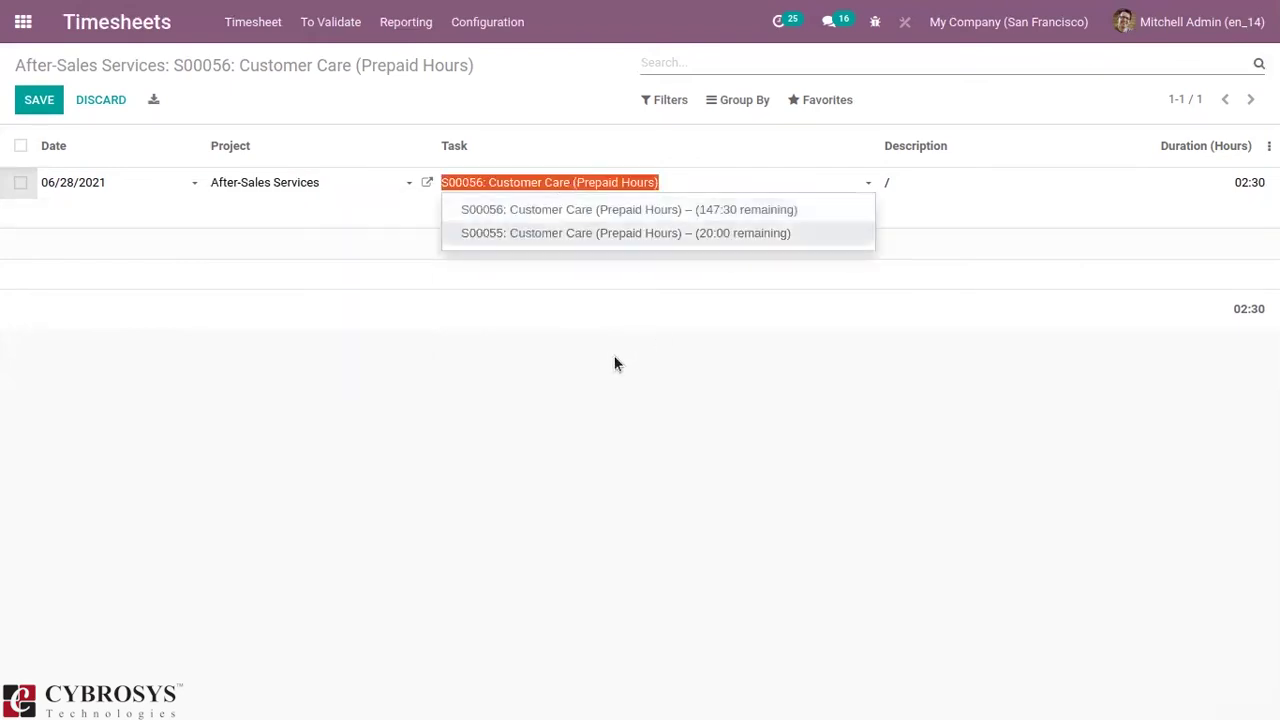
left_click(790, 137)
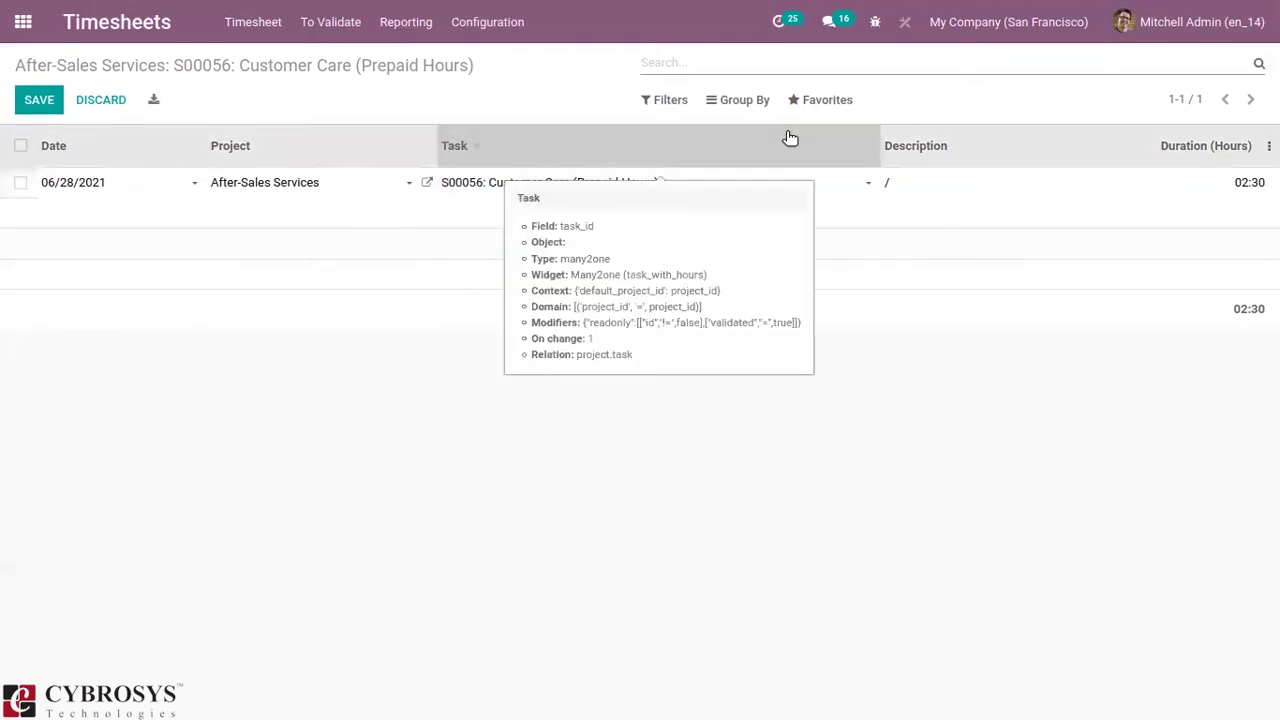
left_click(1000, 98)
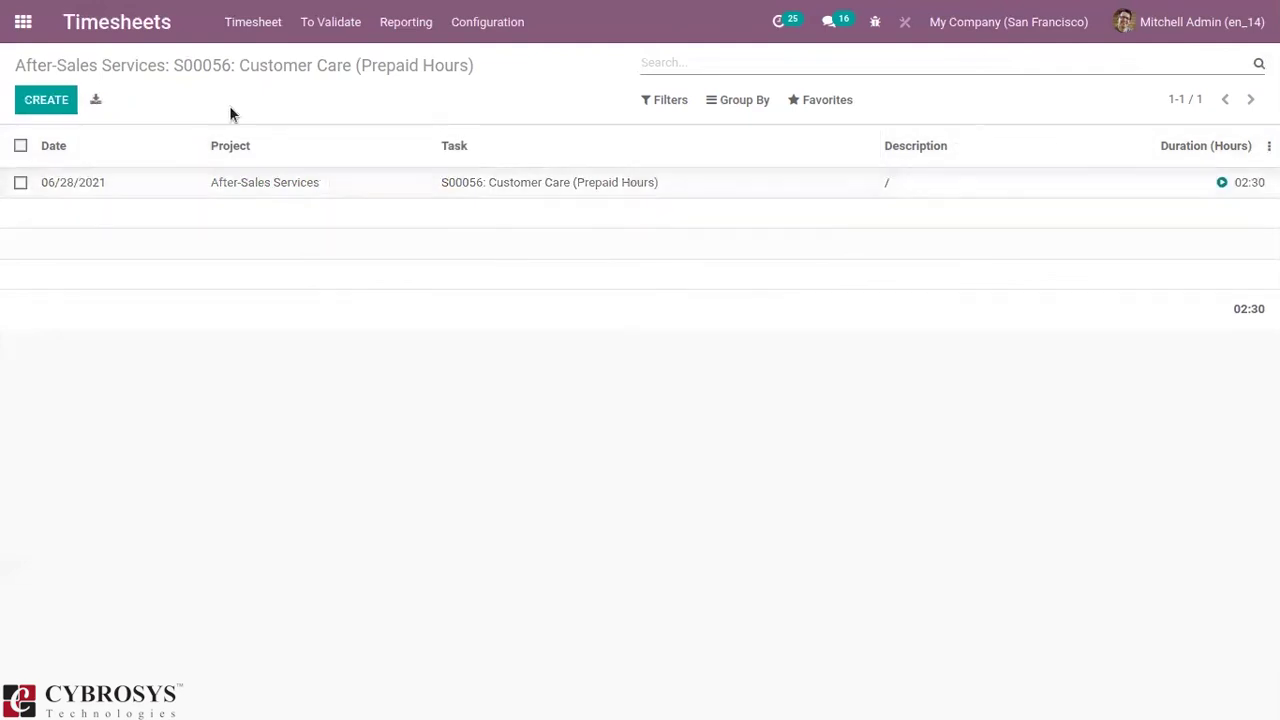
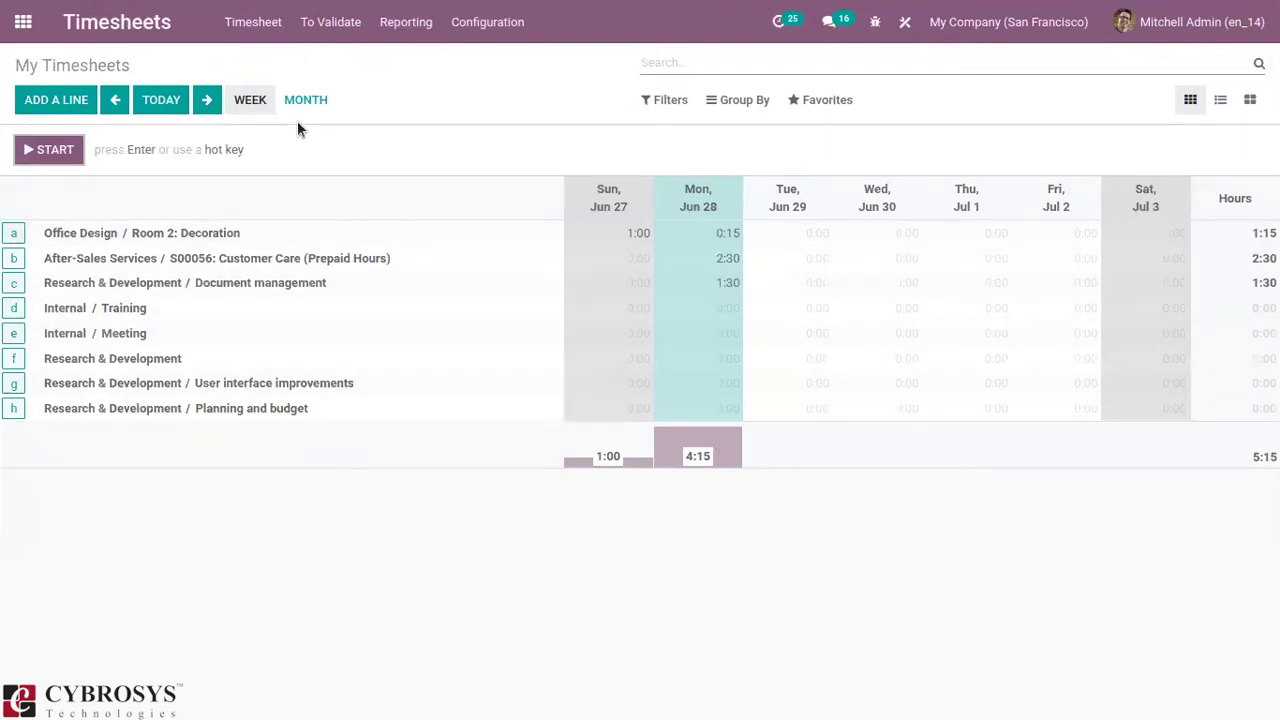
View the timesheet grid by month and again by week, and try the Validated filter before clearing it.
left_click(300, 100)
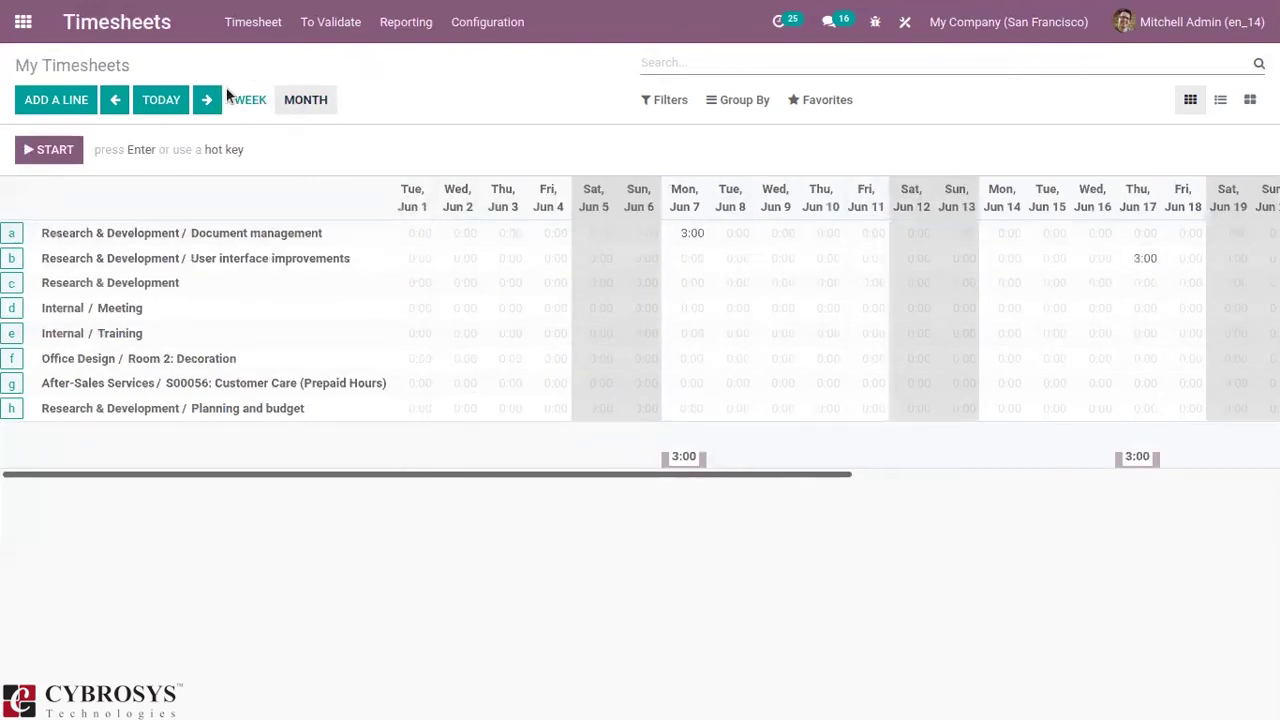
left_click(240, 103)
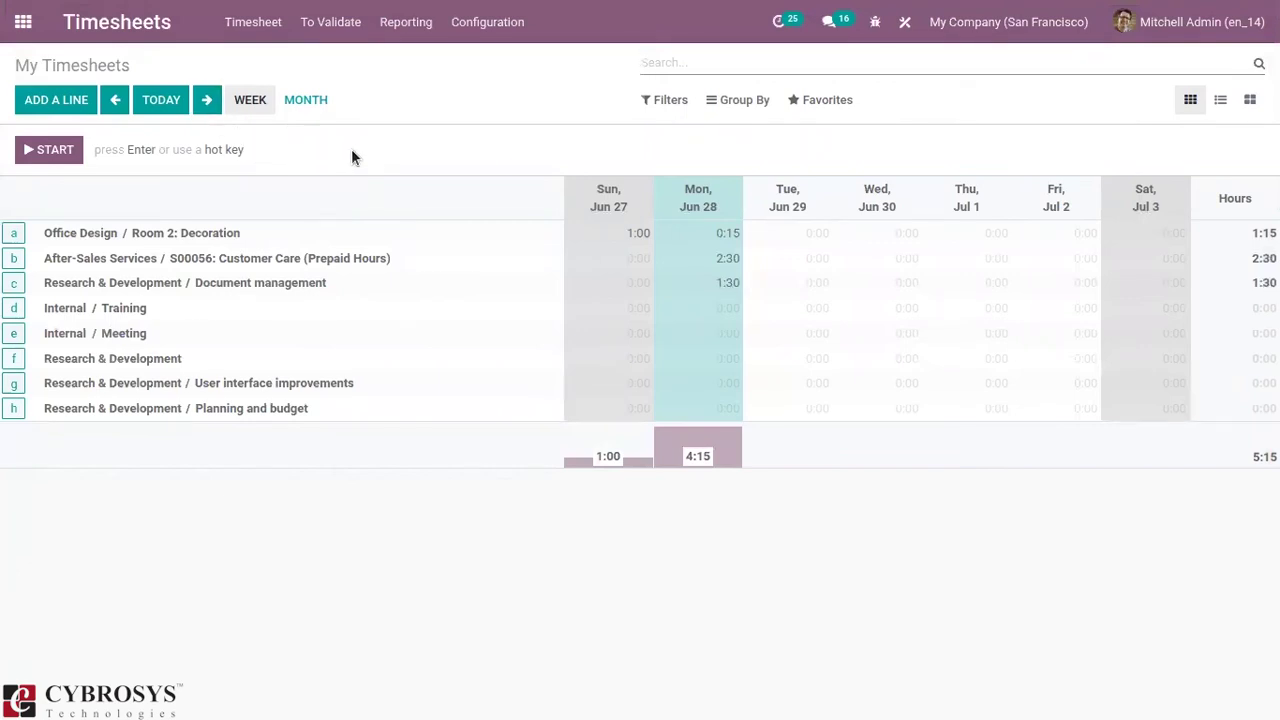
left_click(670, 100)
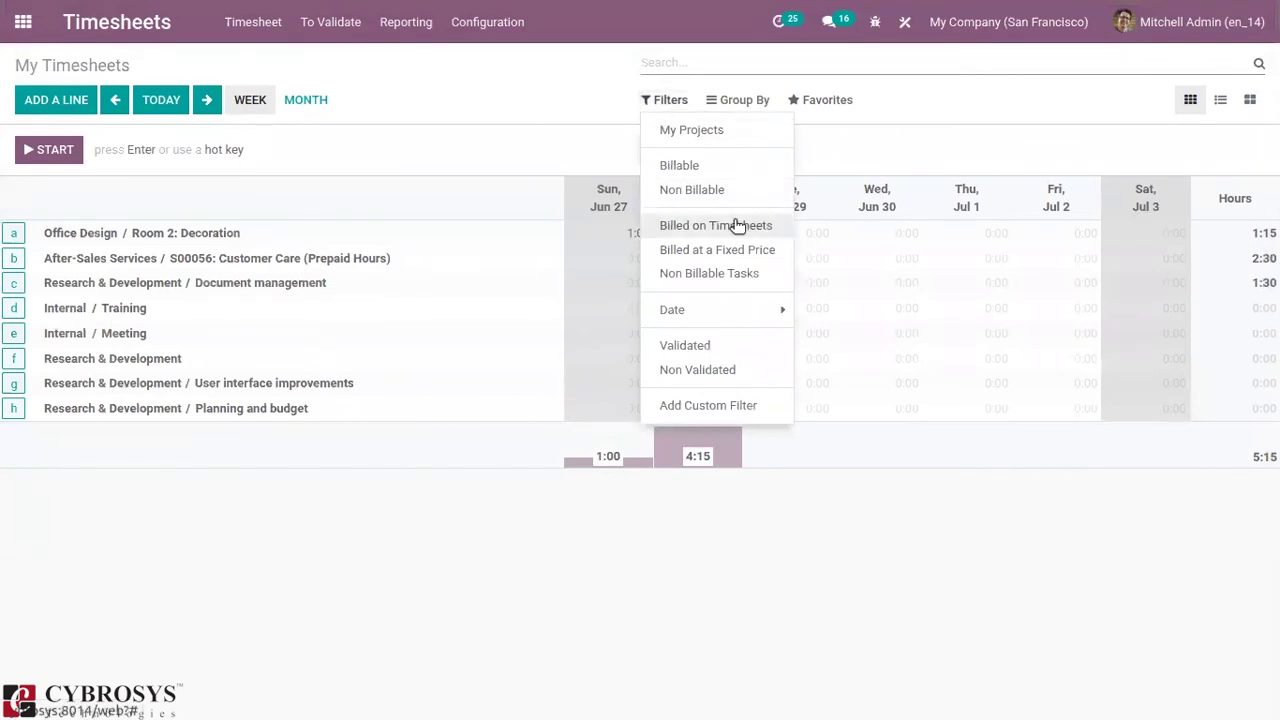
left_click(721, 348)
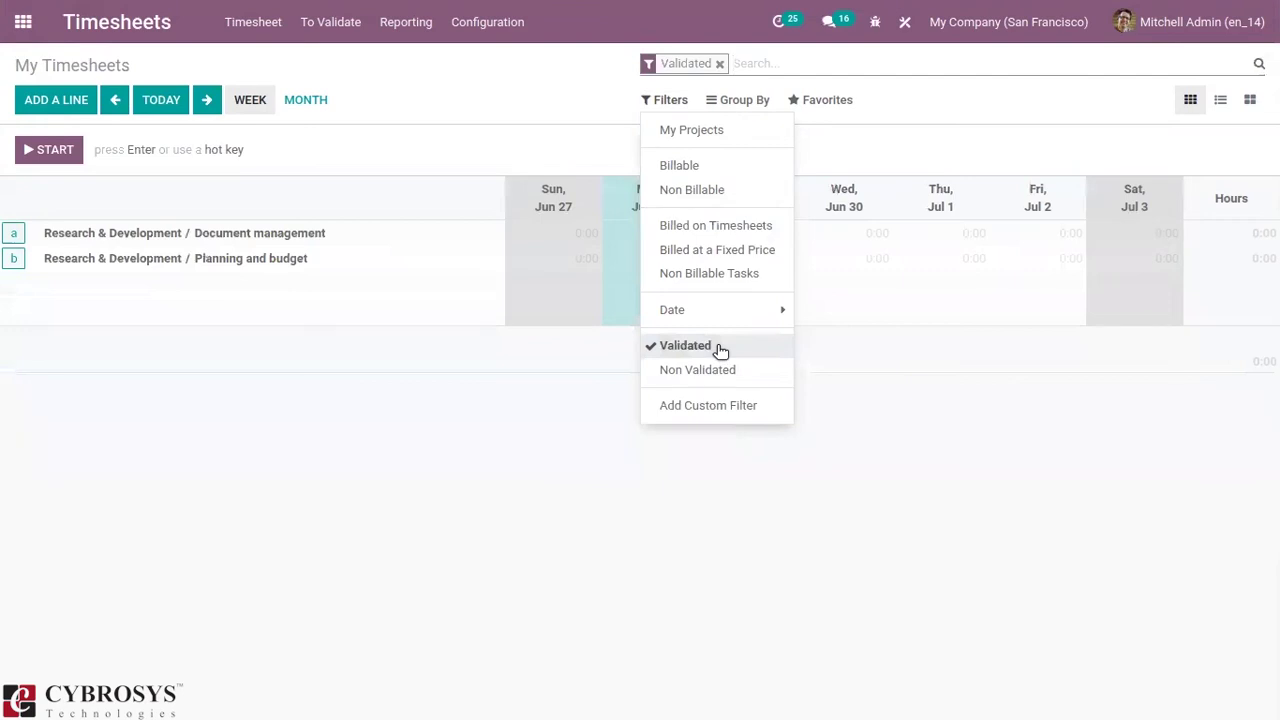
left_click(721, 344)
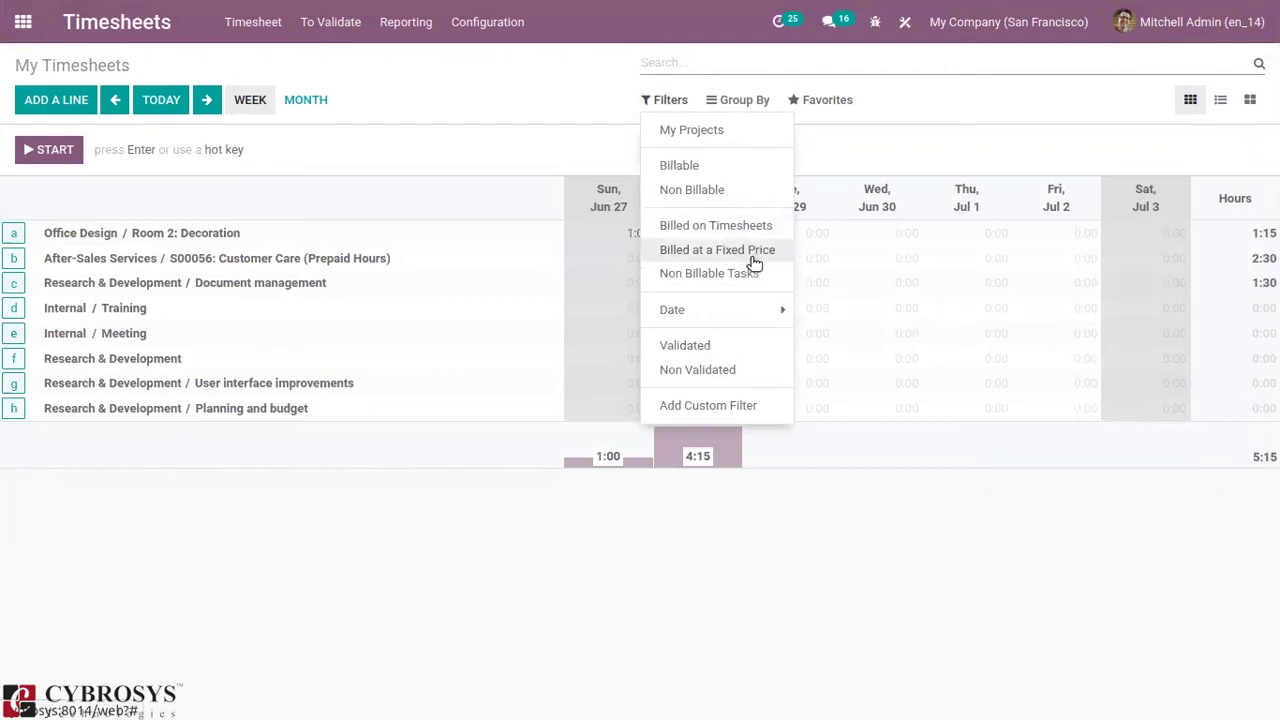
left_click(835, 134)
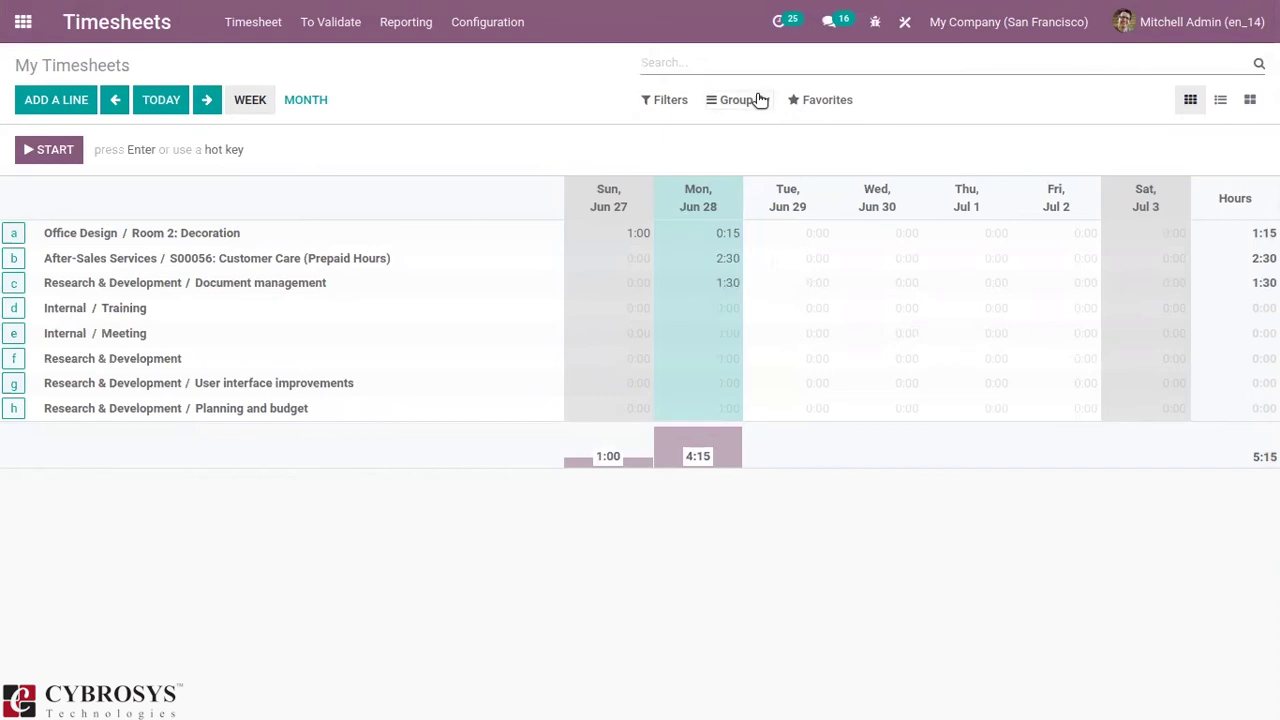
Group the timesheets by Project and show them as a list.
left_click(760, 100)
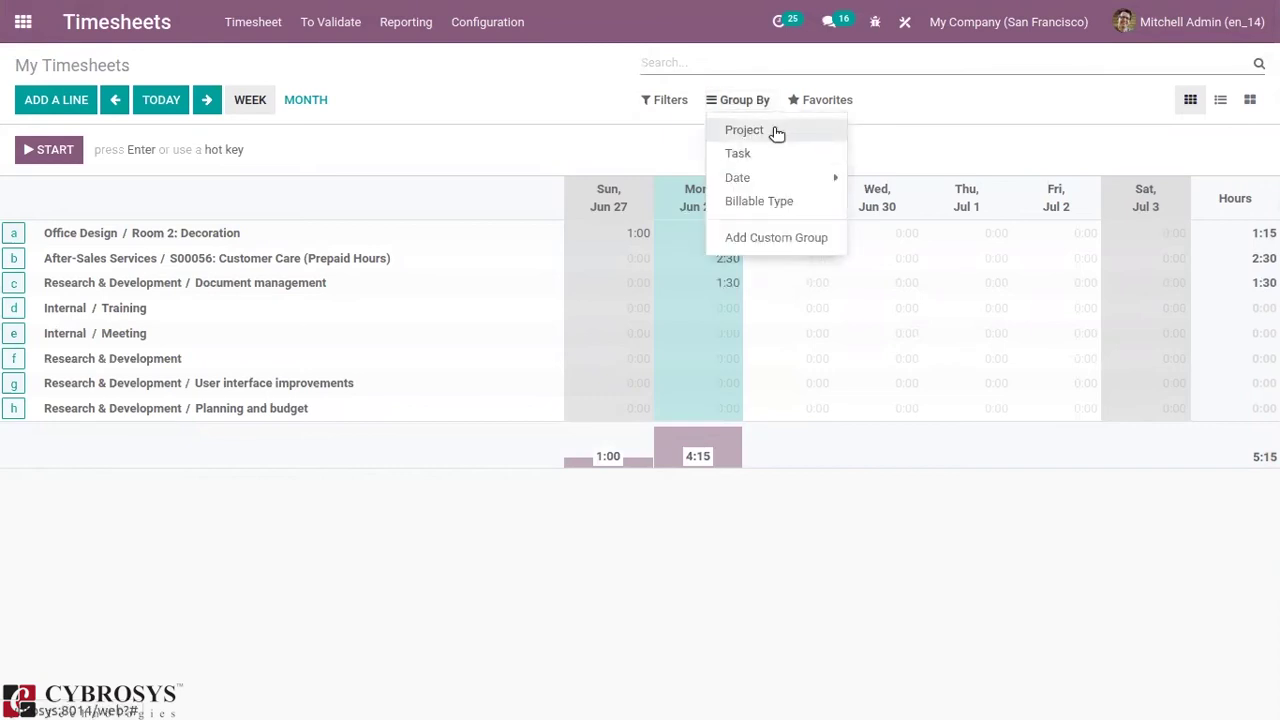
left_click(777, 133)
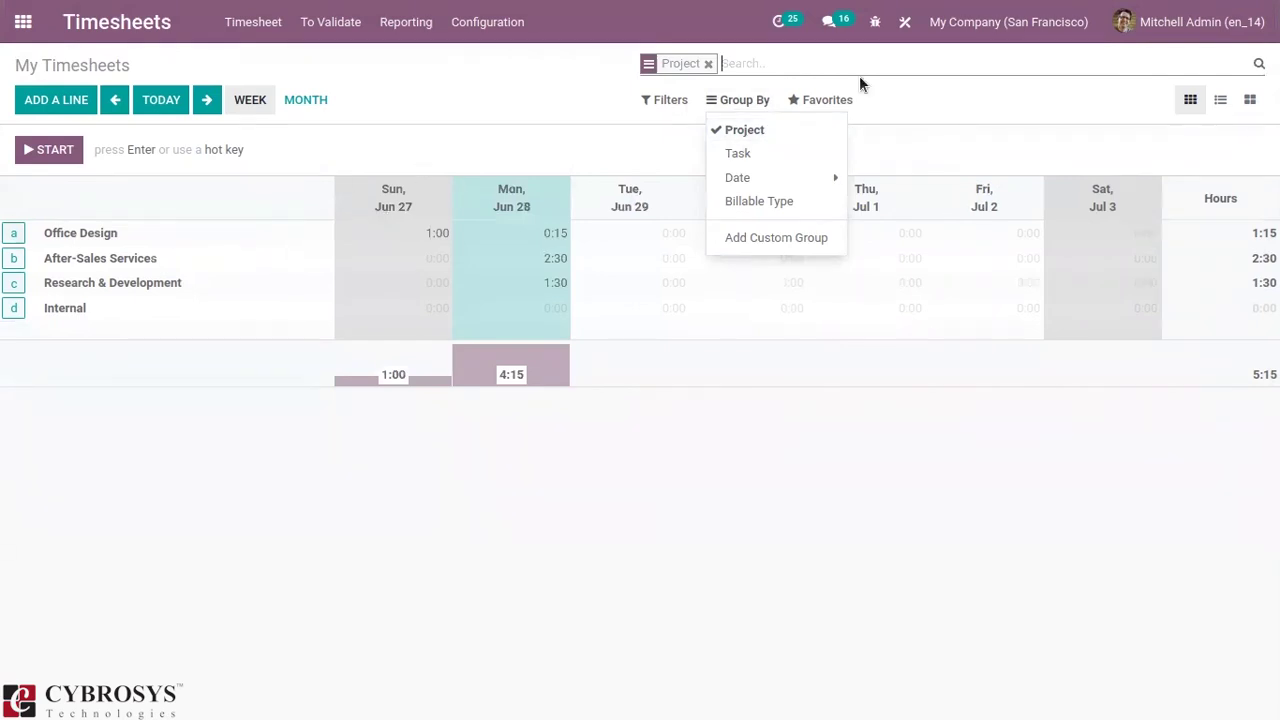
left_click(1068, 108)
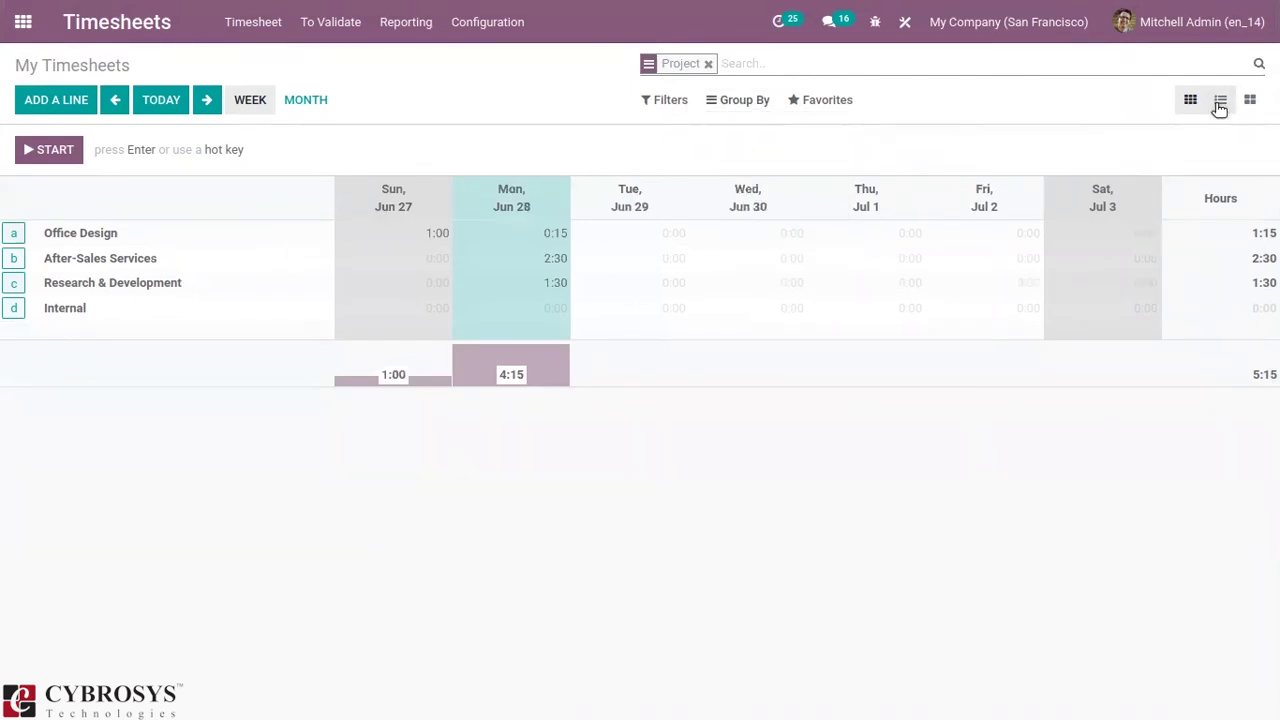
left_click(1220, 99)
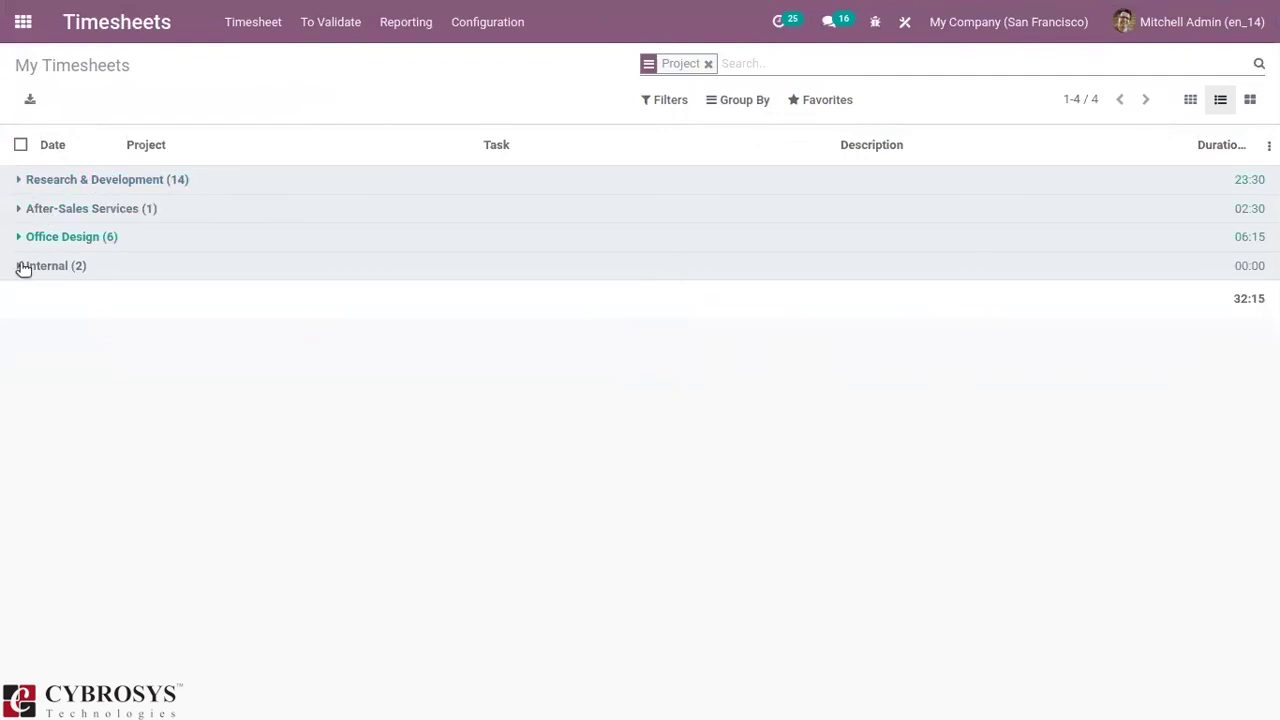
Regroup the timesheet list by Task and then by Billable Type, and expand the Non Billable Tasks group.
left_click(750, 102)
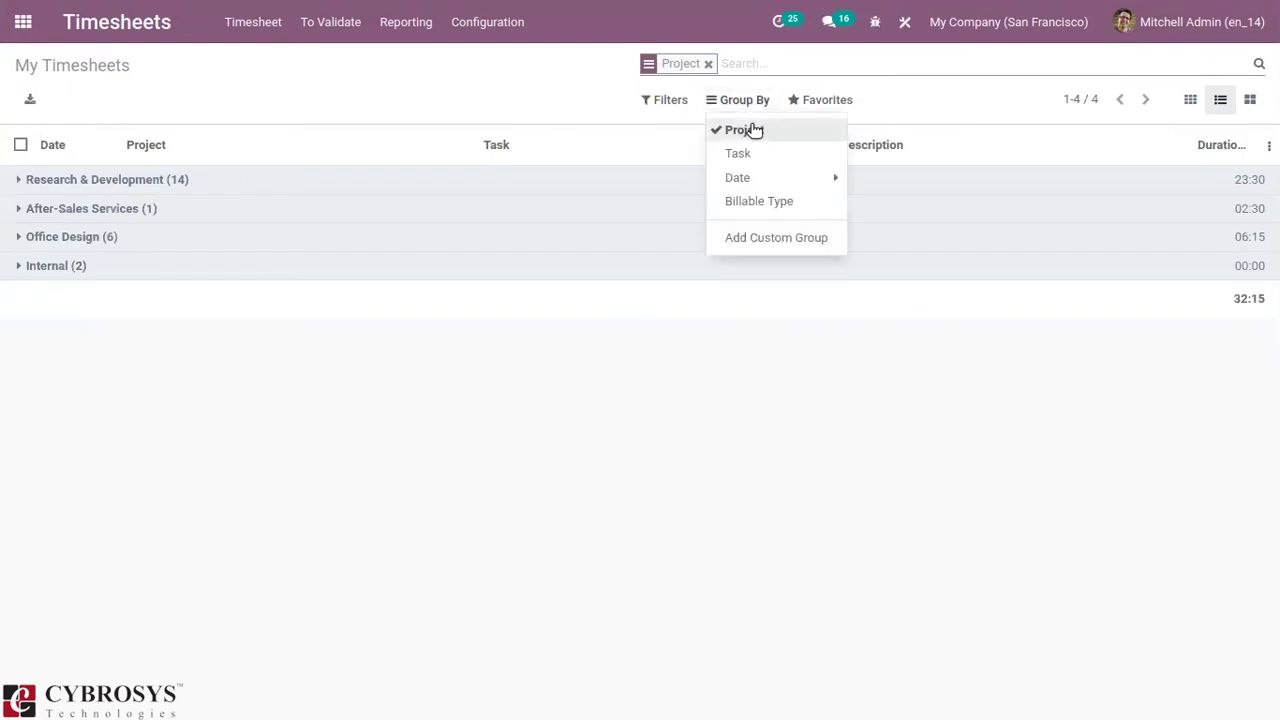
left_click(755, 130)
left_click(764, 160)
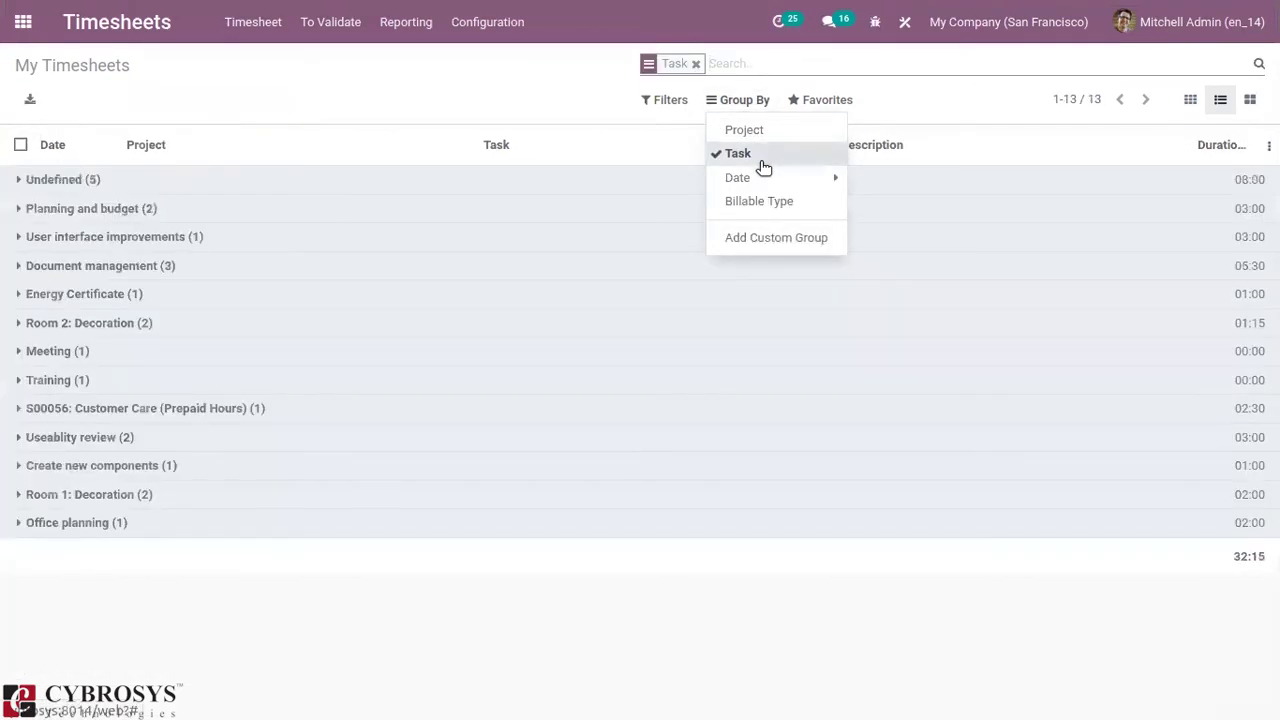
left_click(764, 155)
left_click(785, 200)
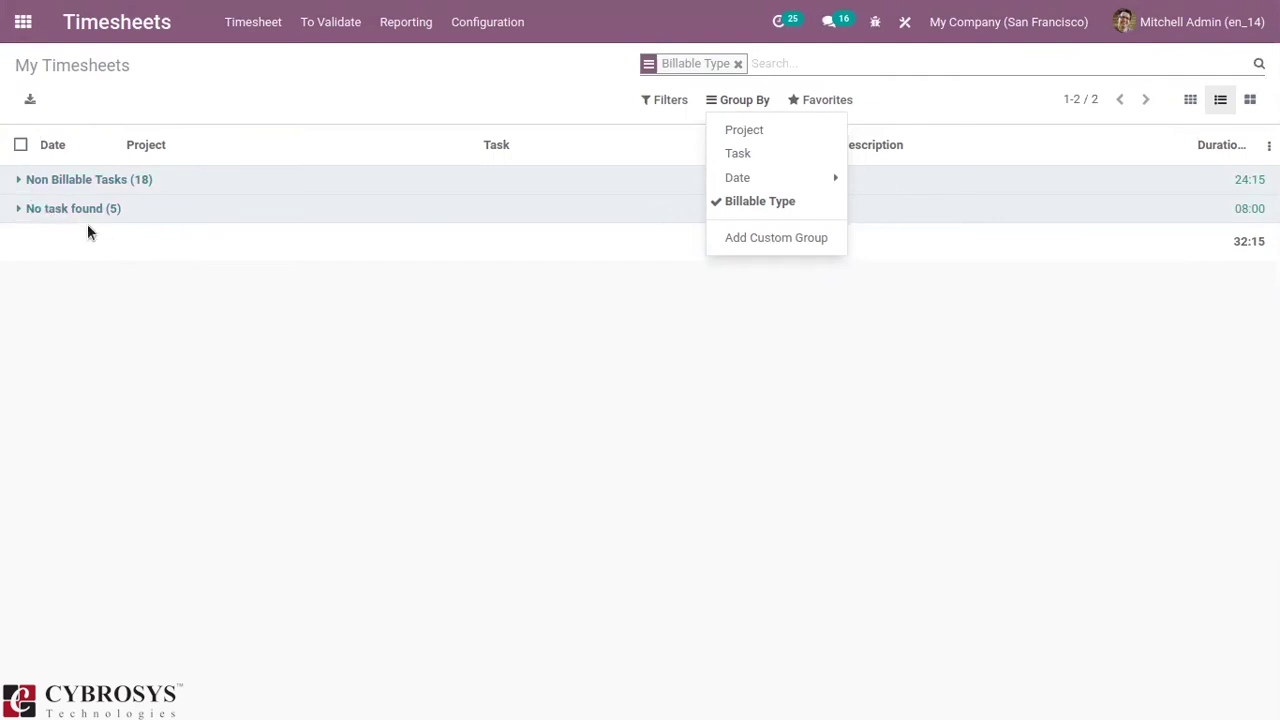
left_click(96, 183)
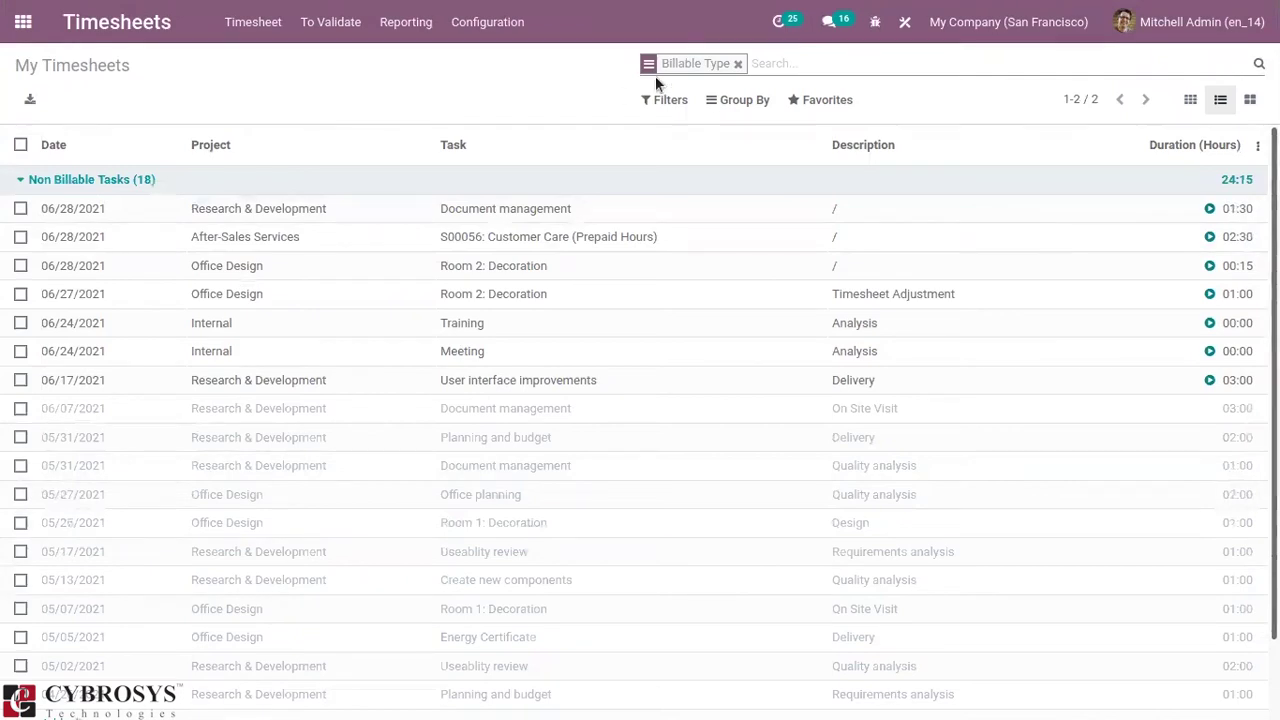
Set the timesheet encoding unit to Days in the Timesheets settings and save.
left_click(455, 23)
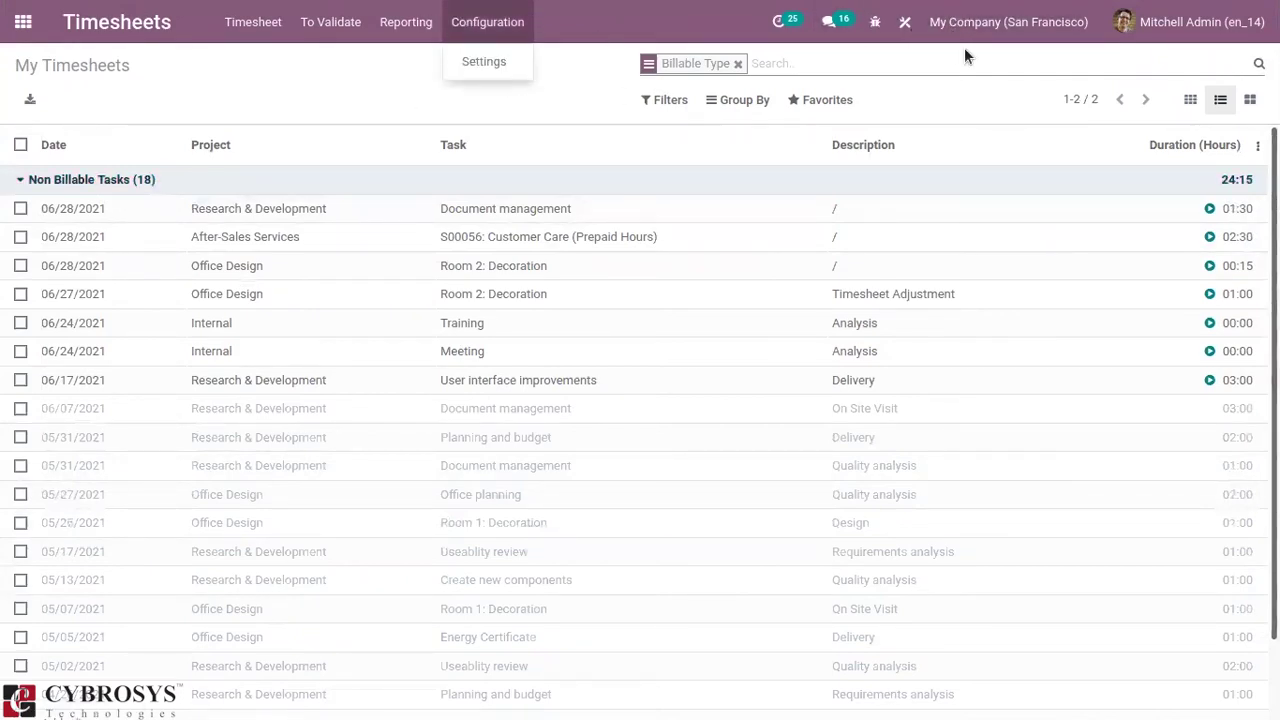
left_click(488, 68)
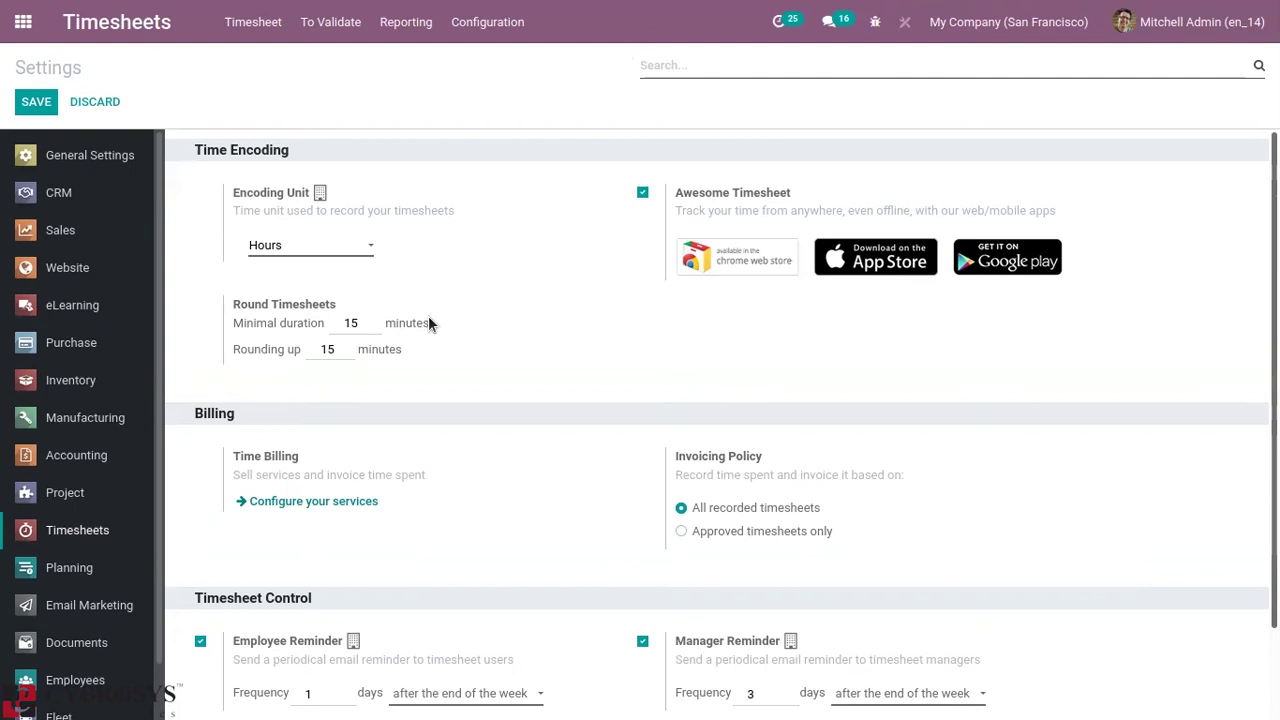
left_click(289, 250)
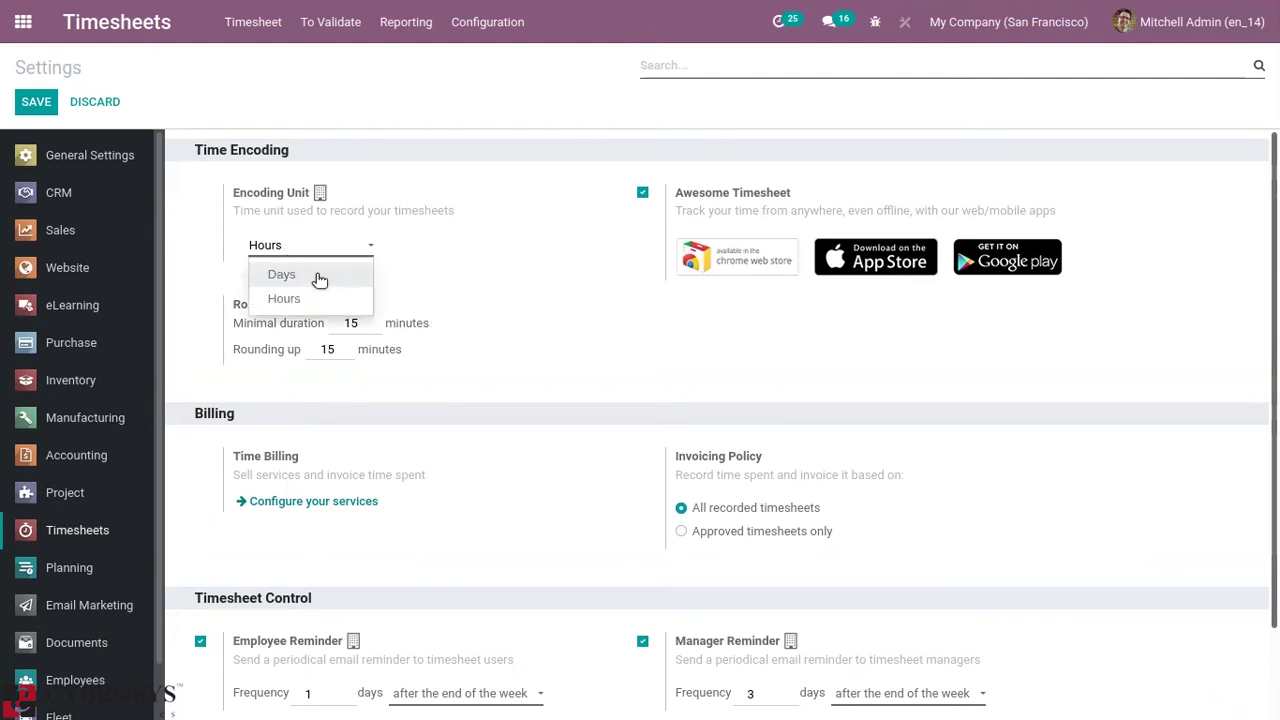
left_click(318, 276)
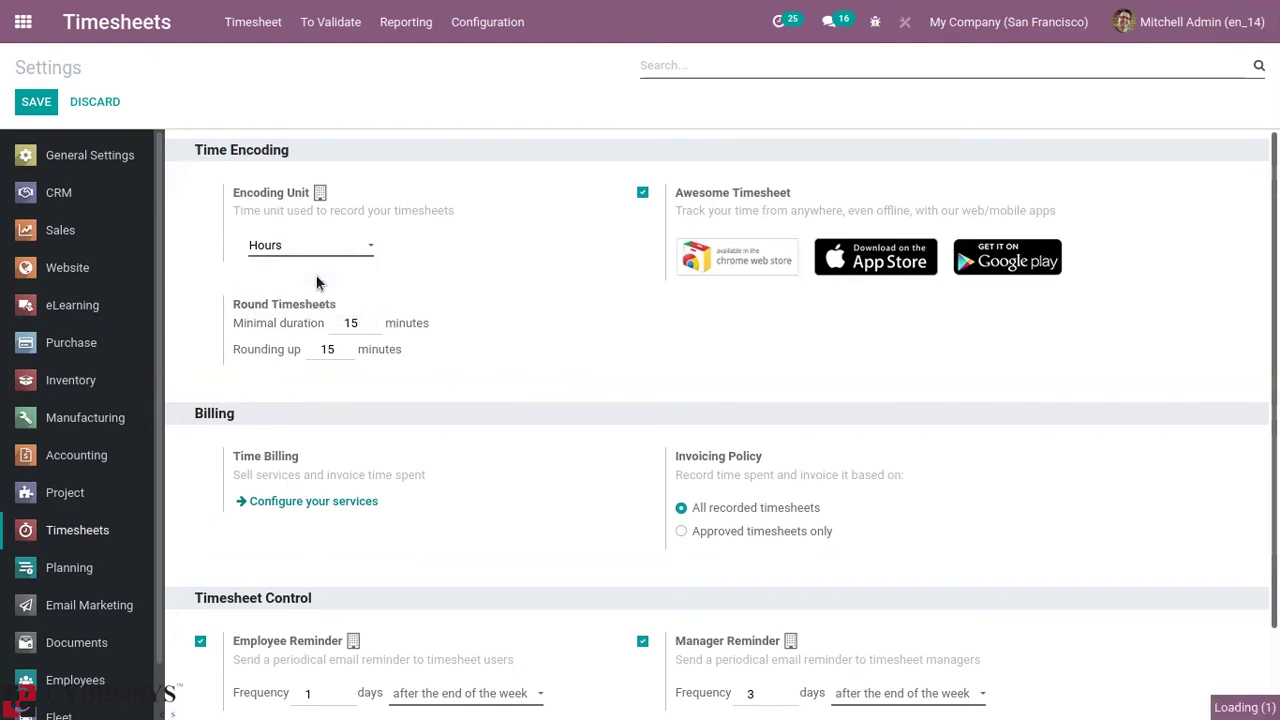
left_click(34, 102)
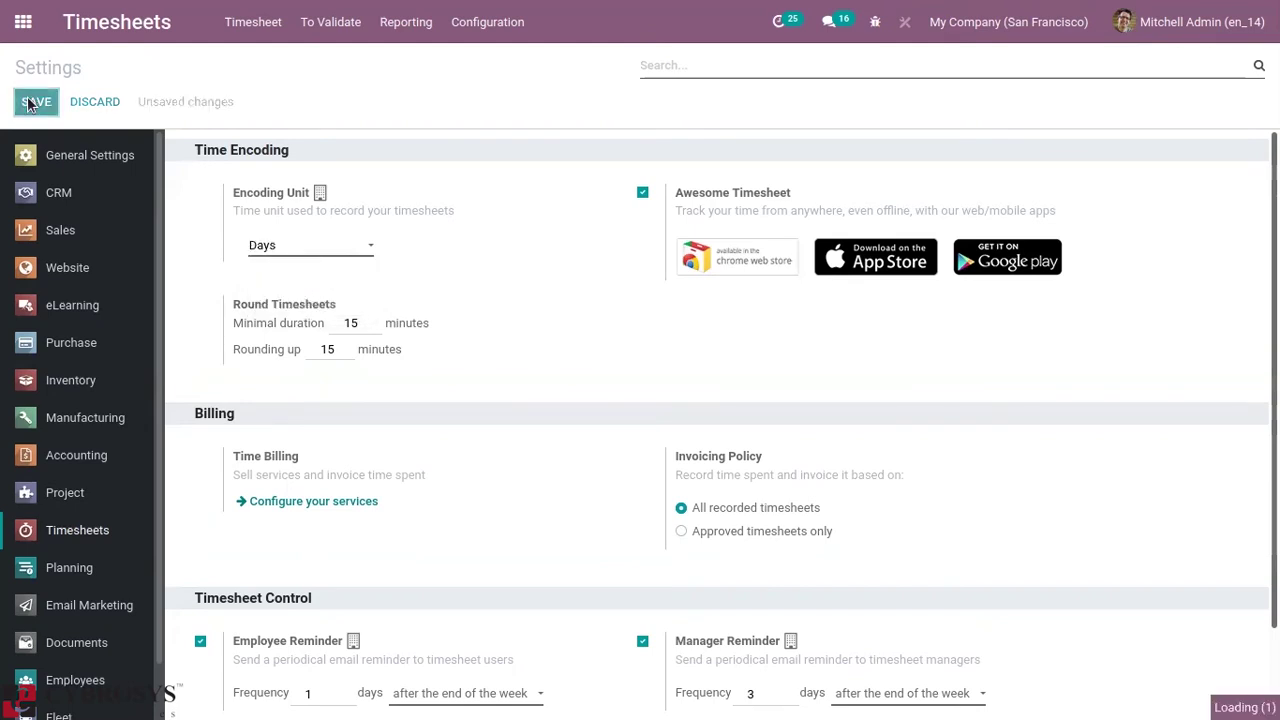
Record 0.50 and then 1.00 day for Office Design / Room 2: Decoration on Tue, Jun 29 in My Timesheets.
left_click(253, 30)
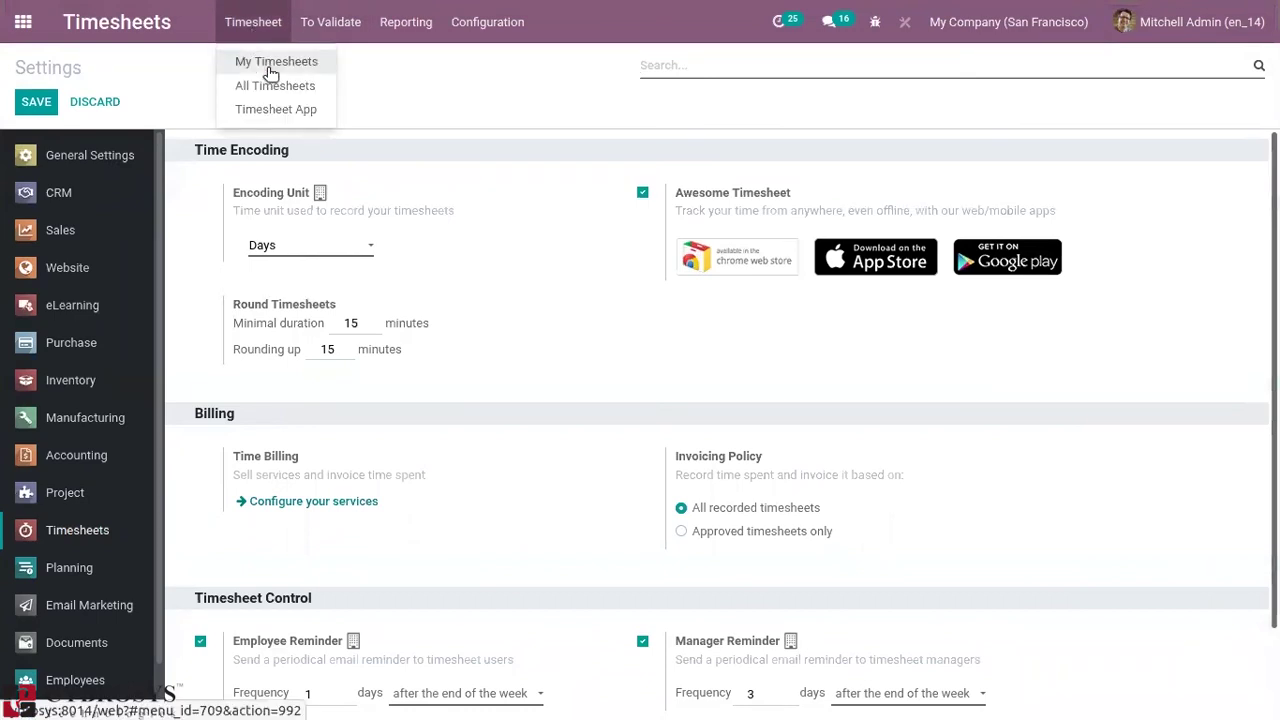
left_click(266, 62)
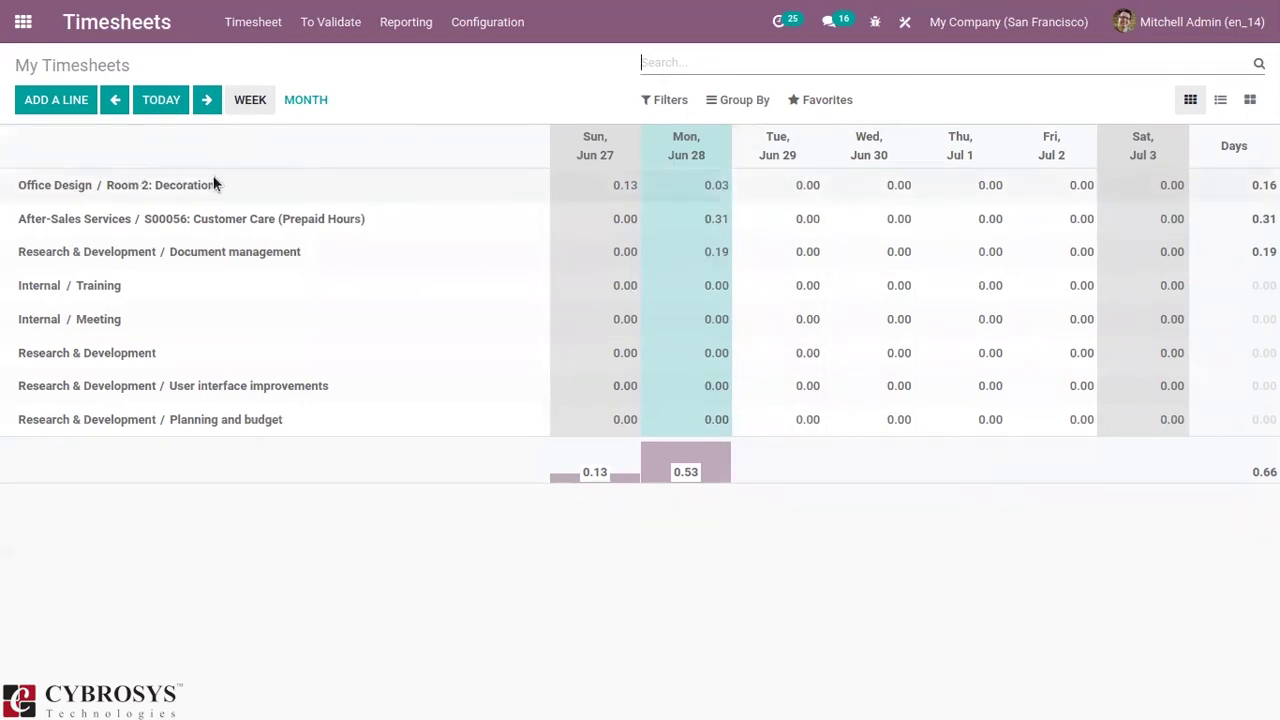
left_click(801, 192)
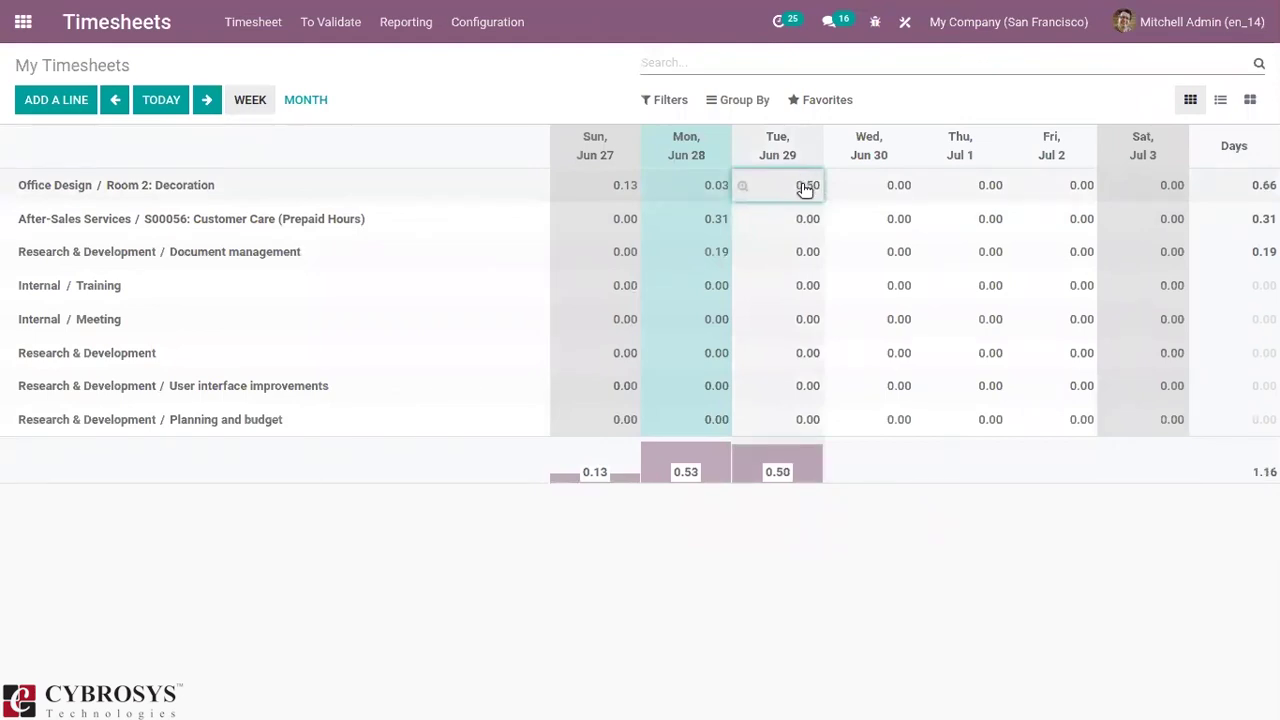
left_click(804, 186)
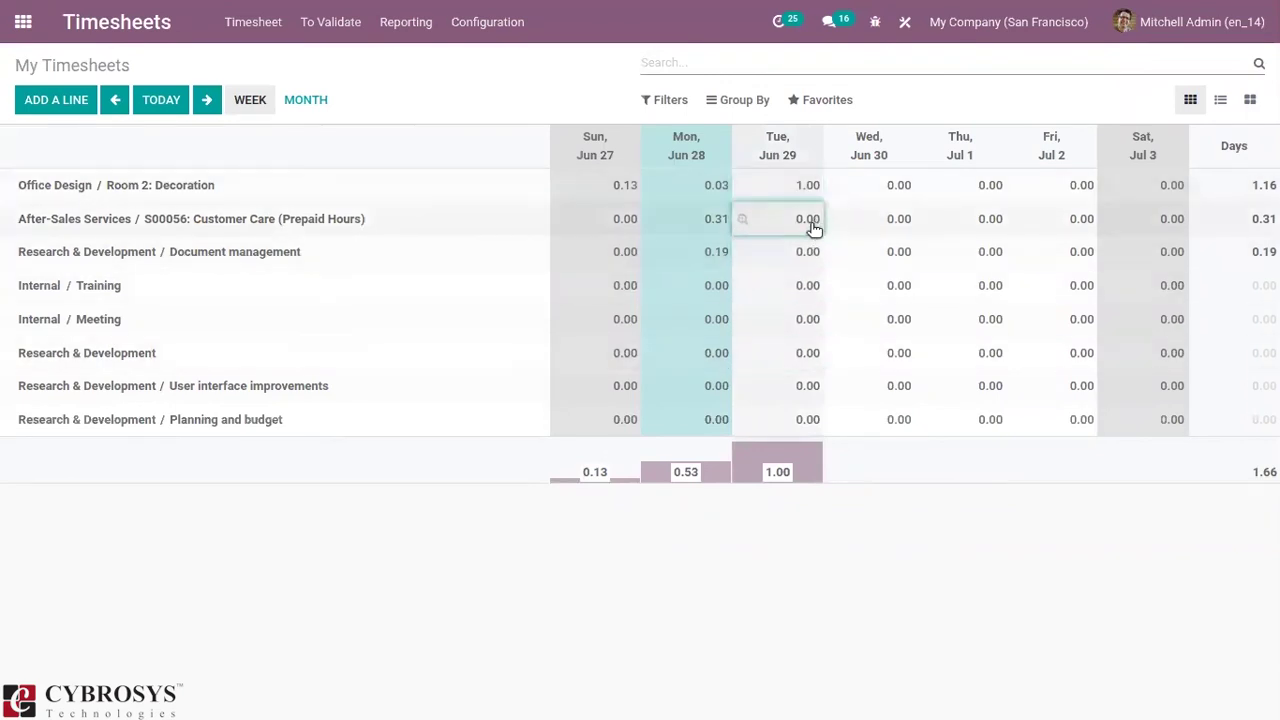
Set the encoding unit to Hours and the timesheet rounding up to 10 minutes in the Timesheets settings.
left_click(470, 22)
left_click(500, 62)
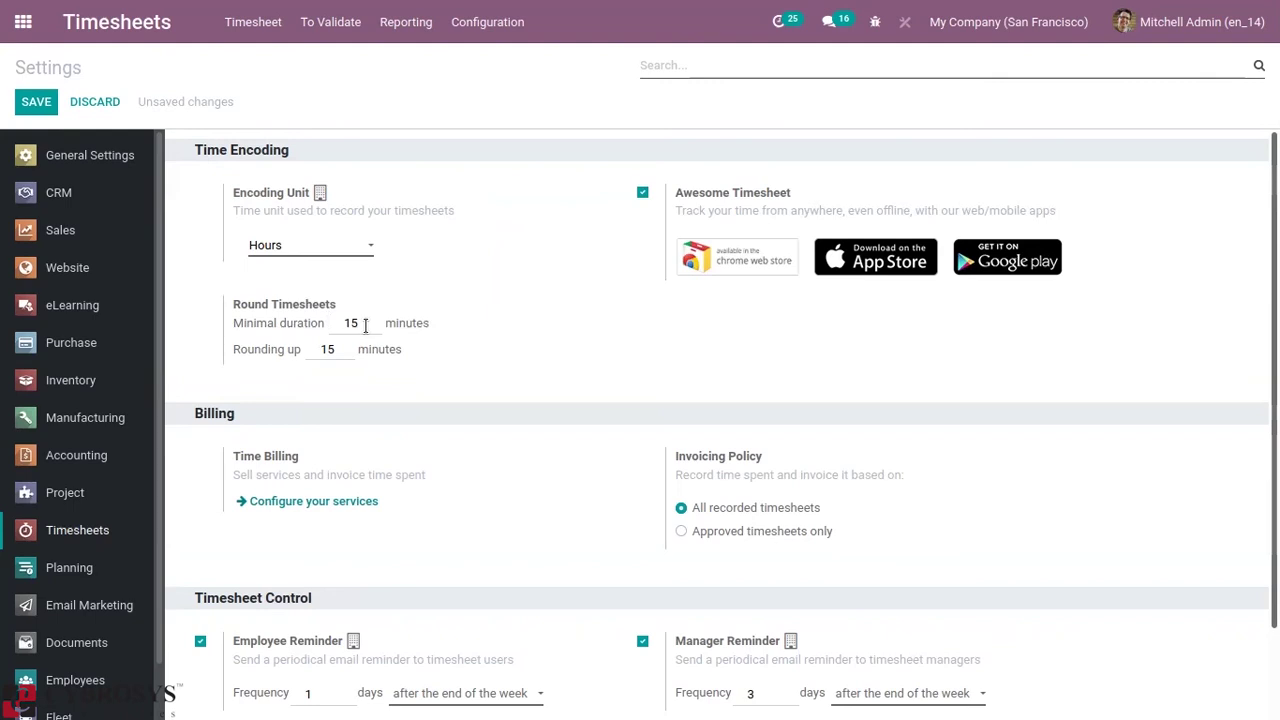
mouse_move(269, 349)
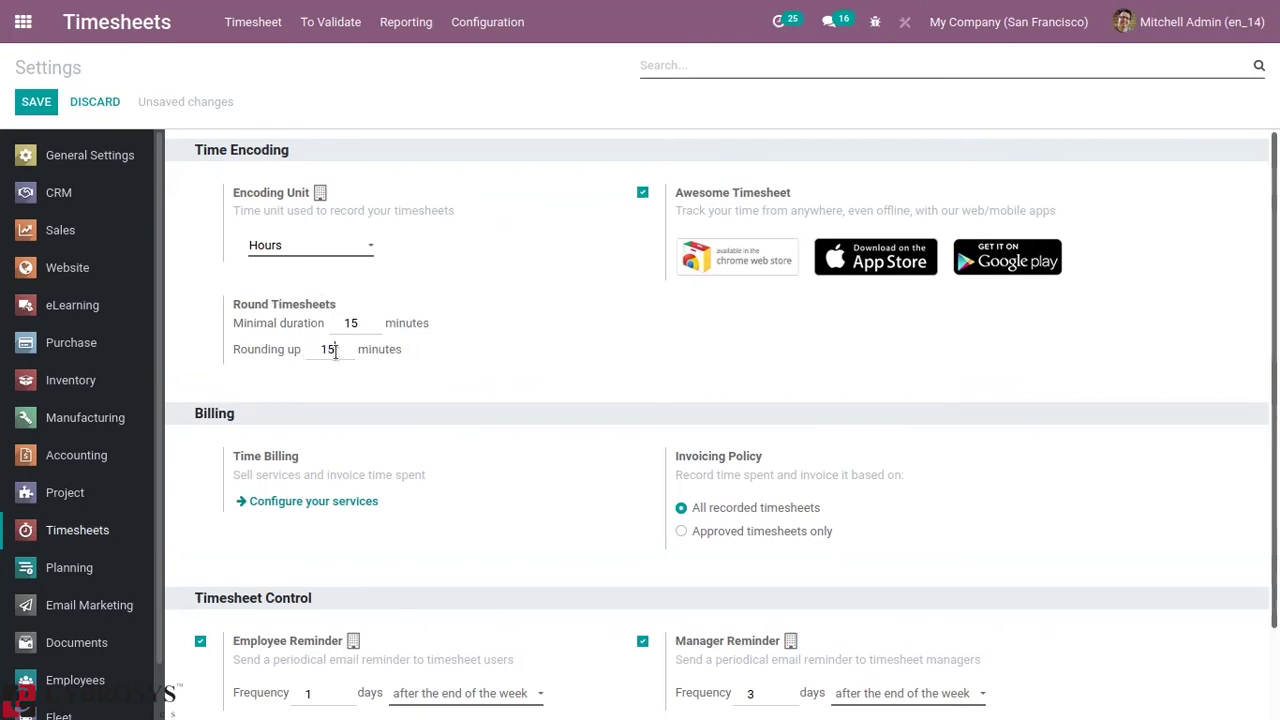
key("BackSpace")
type("0")
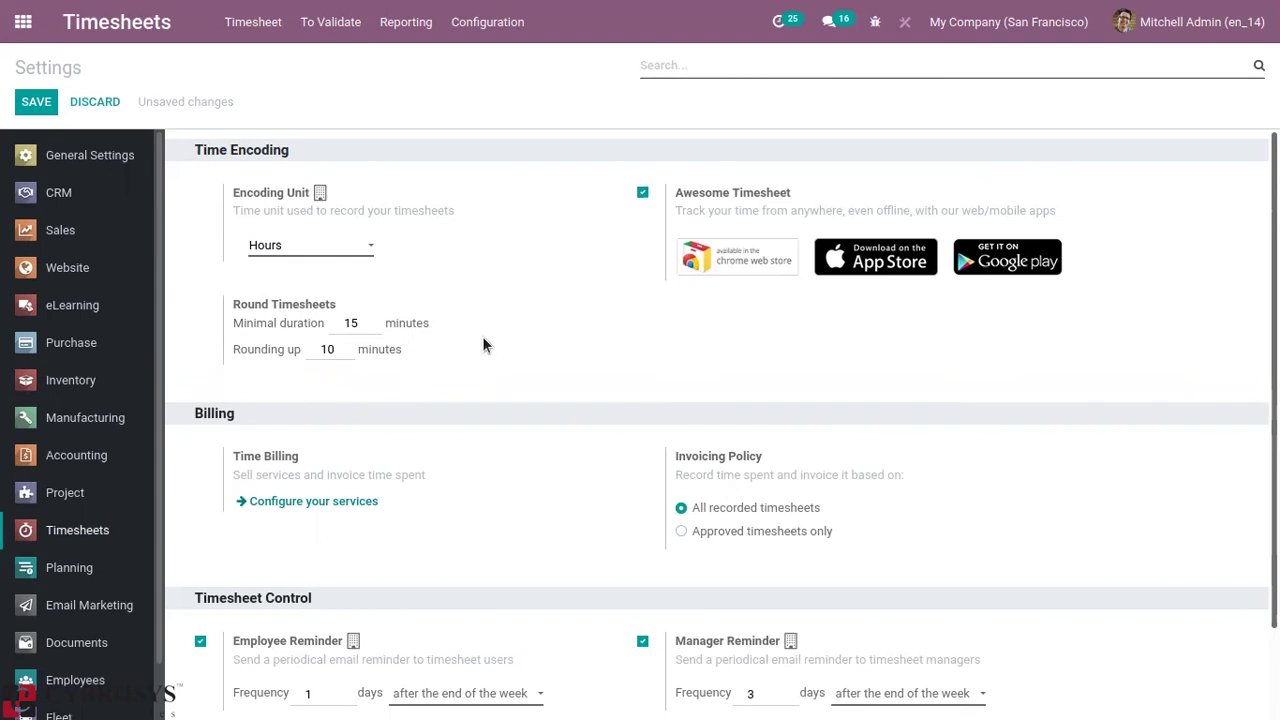
scroll(578, 362, "down", 1)
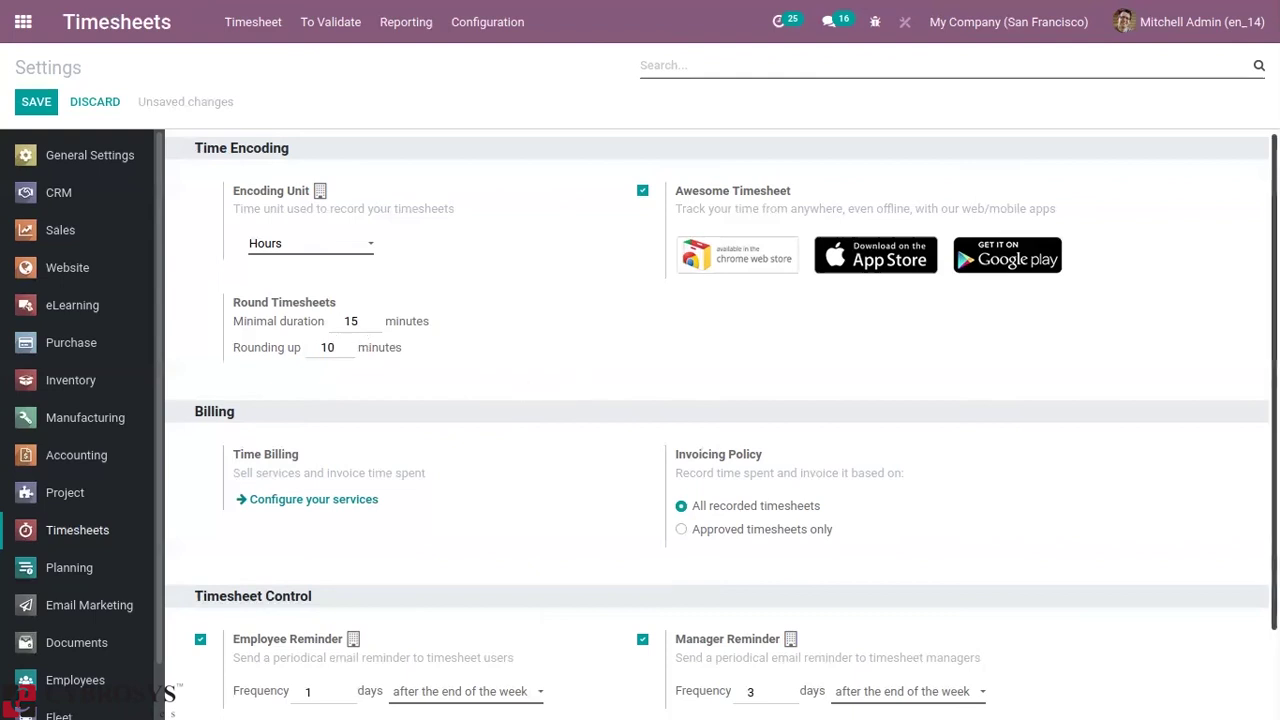
scroll(720, 420, "down", 1)
scroll(720, 420, "up", 1)
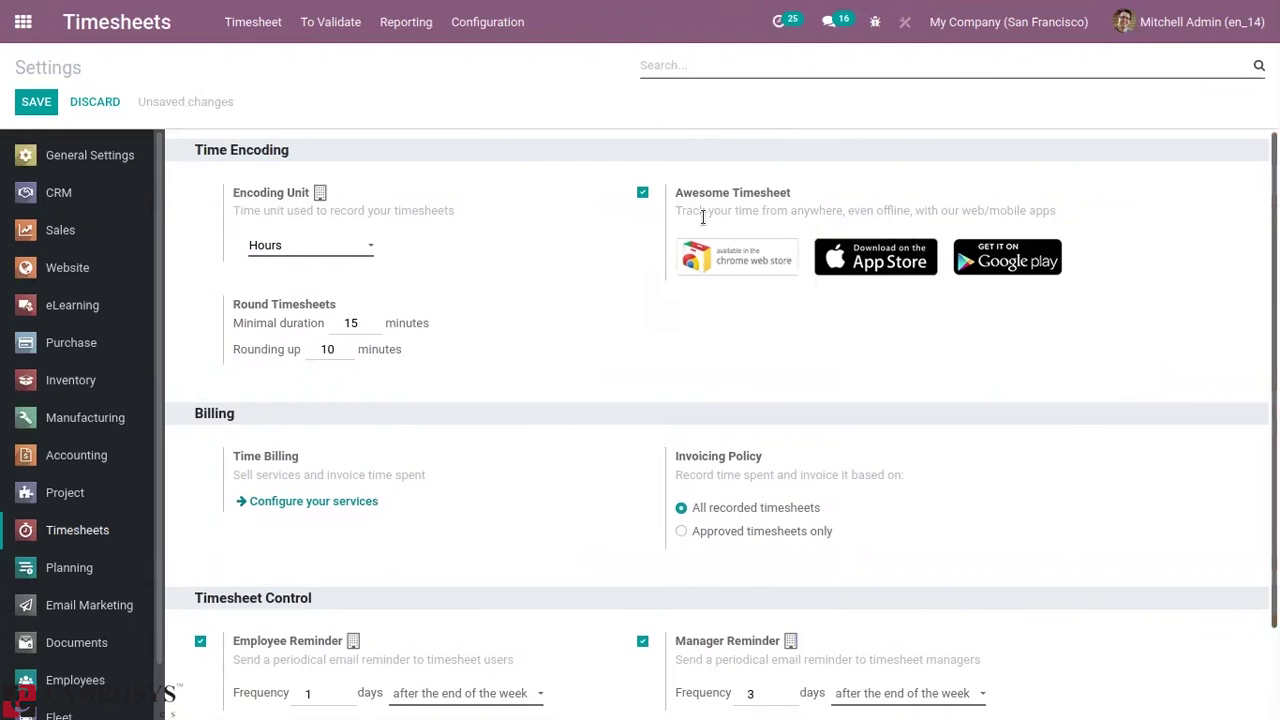
Try to leave for the Timesheet App, cancel discarding the modified settings, and save them.
left_click(250, 30)
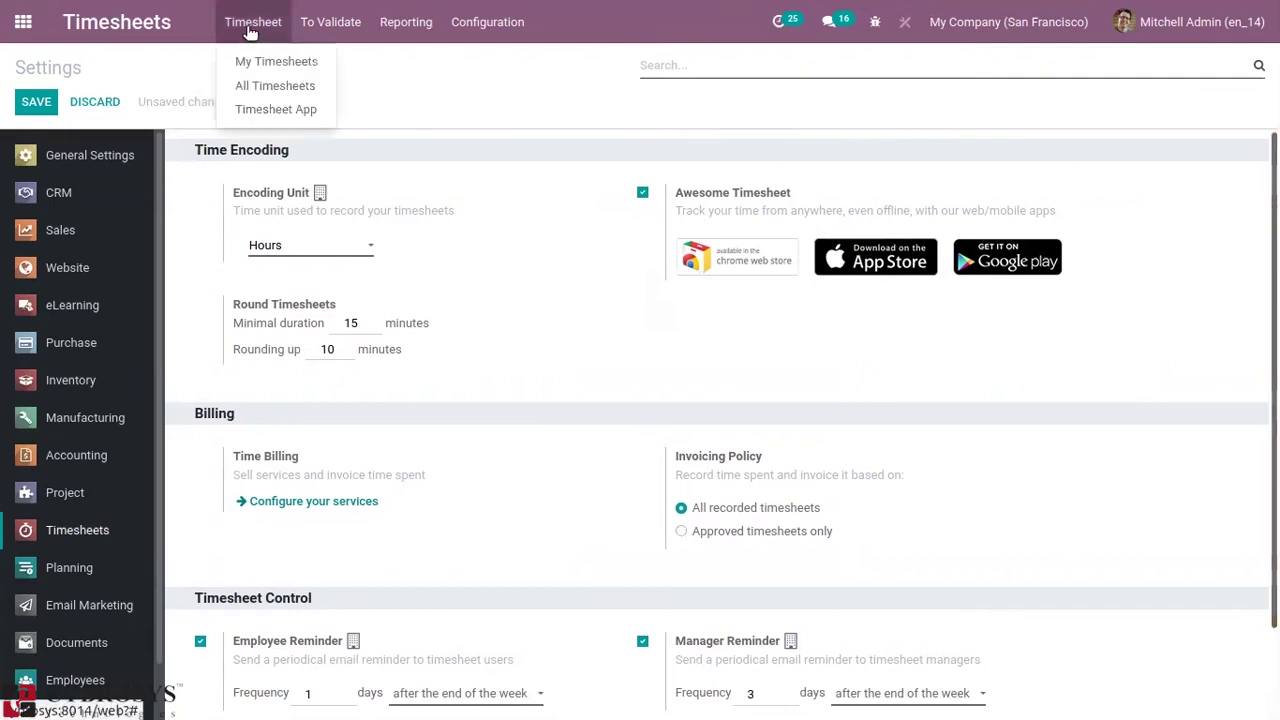
left_click(268, 108)
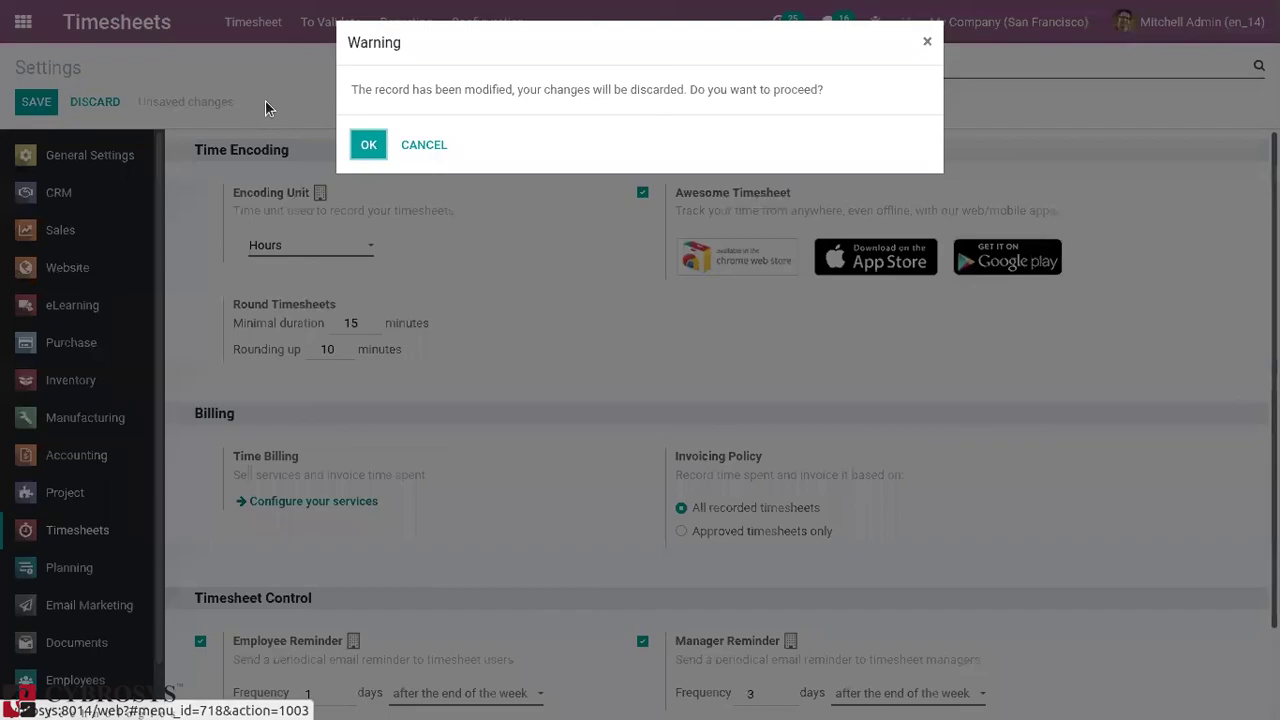
left_click(432, 152)
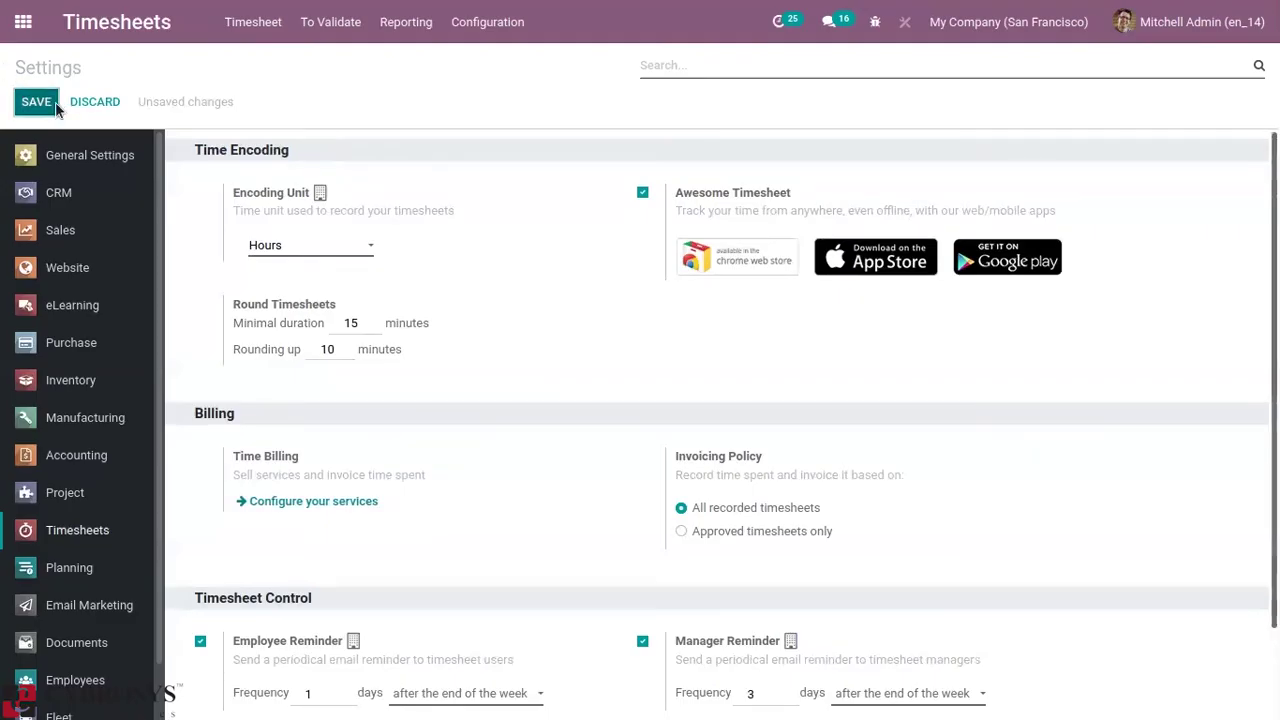
left_click(34, 101)
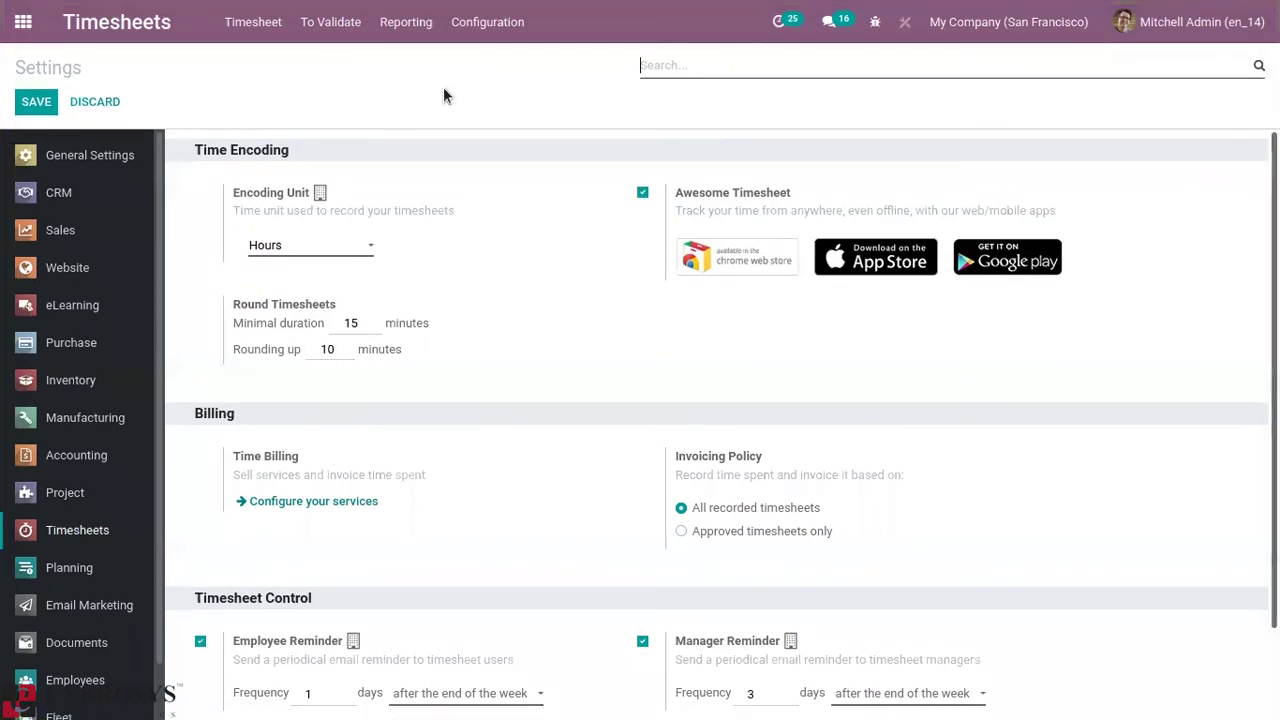
Go to the Timesheet App page and start the timer in its phone preview.
left_click(252, 21)
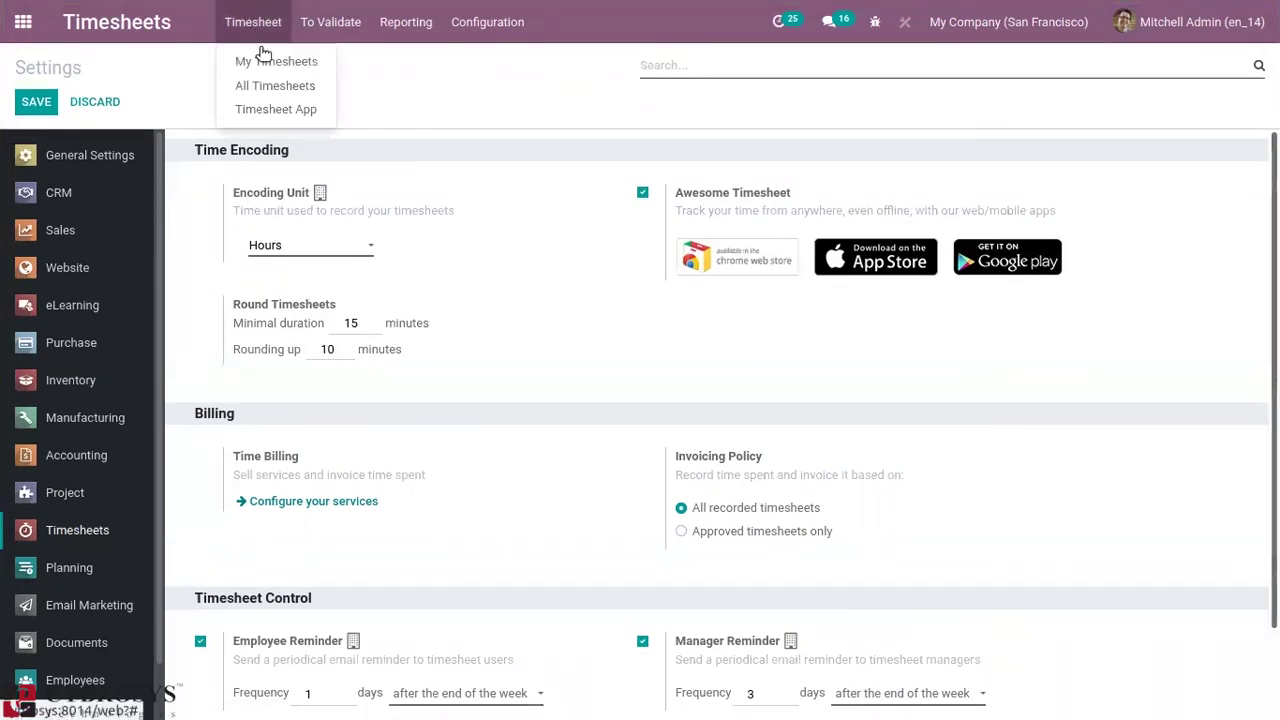
left_click(278, 108)
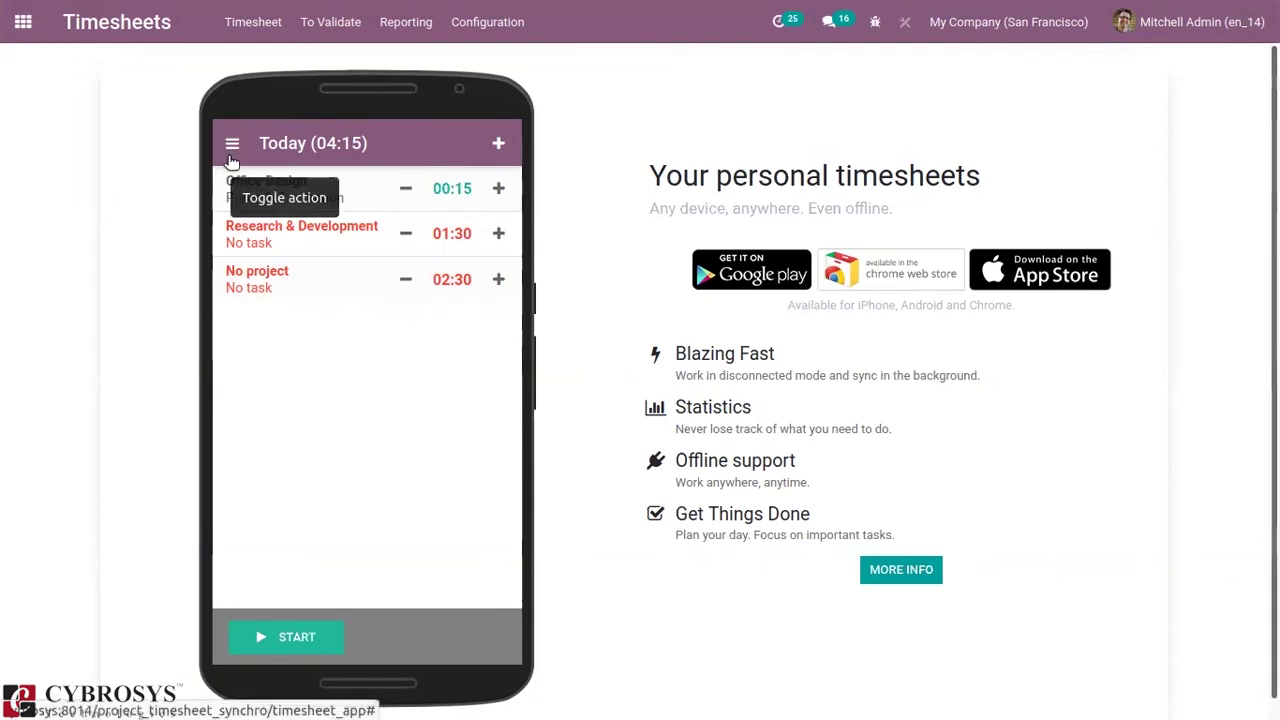
left_click(301, 637)
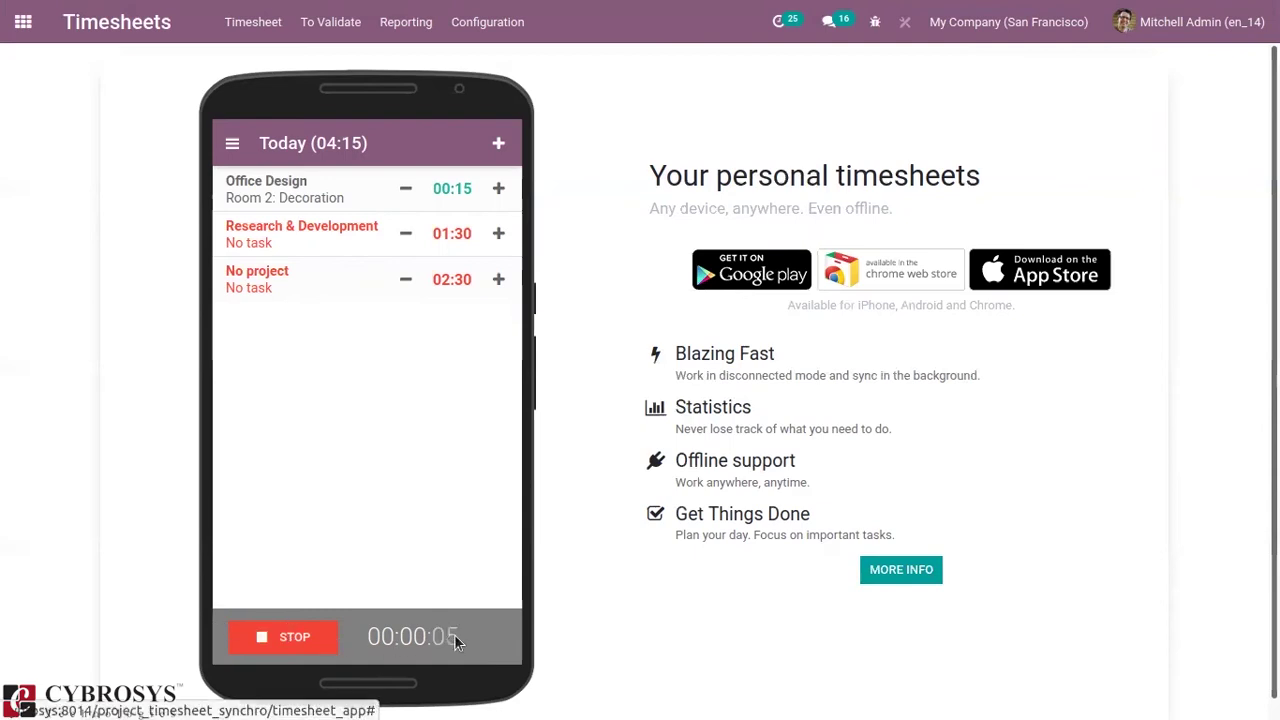
Stop the phone preview's timer and save the activity for Office Design, task Room 2: Decoration, with 01:00 spent.
left_click(293, 640)
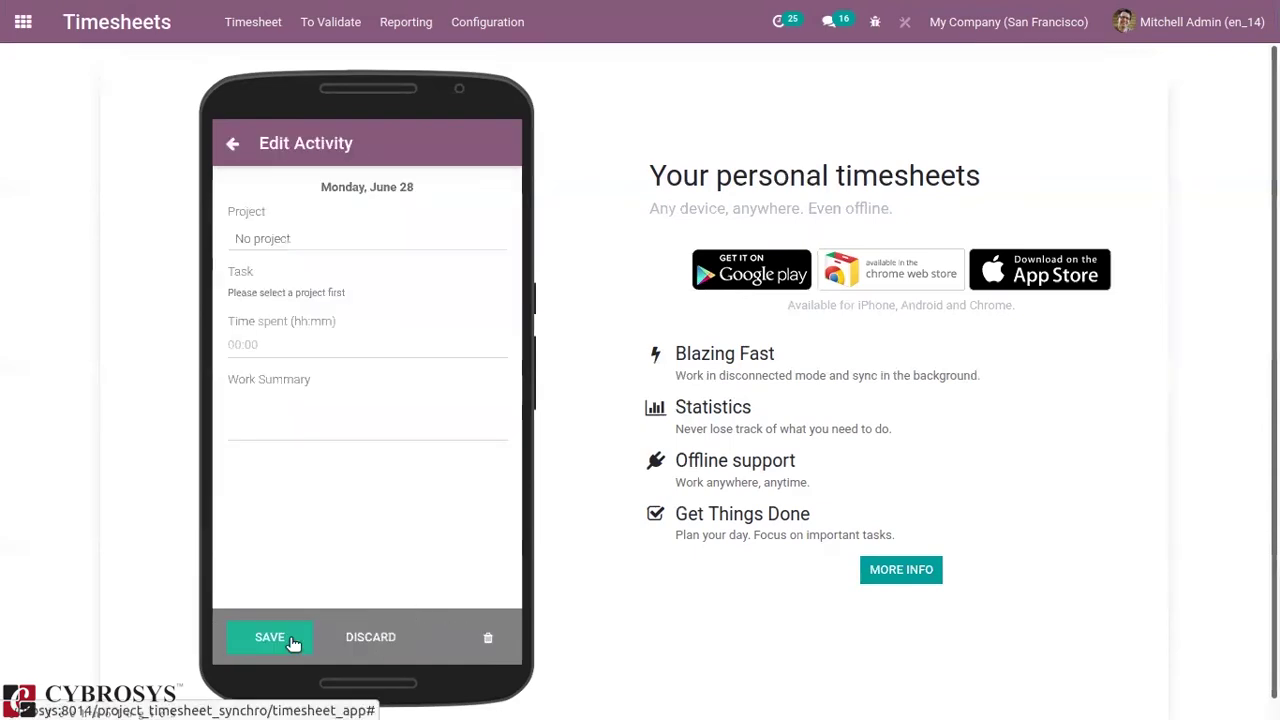
left_click(292, 240)
left_click(322, 321)
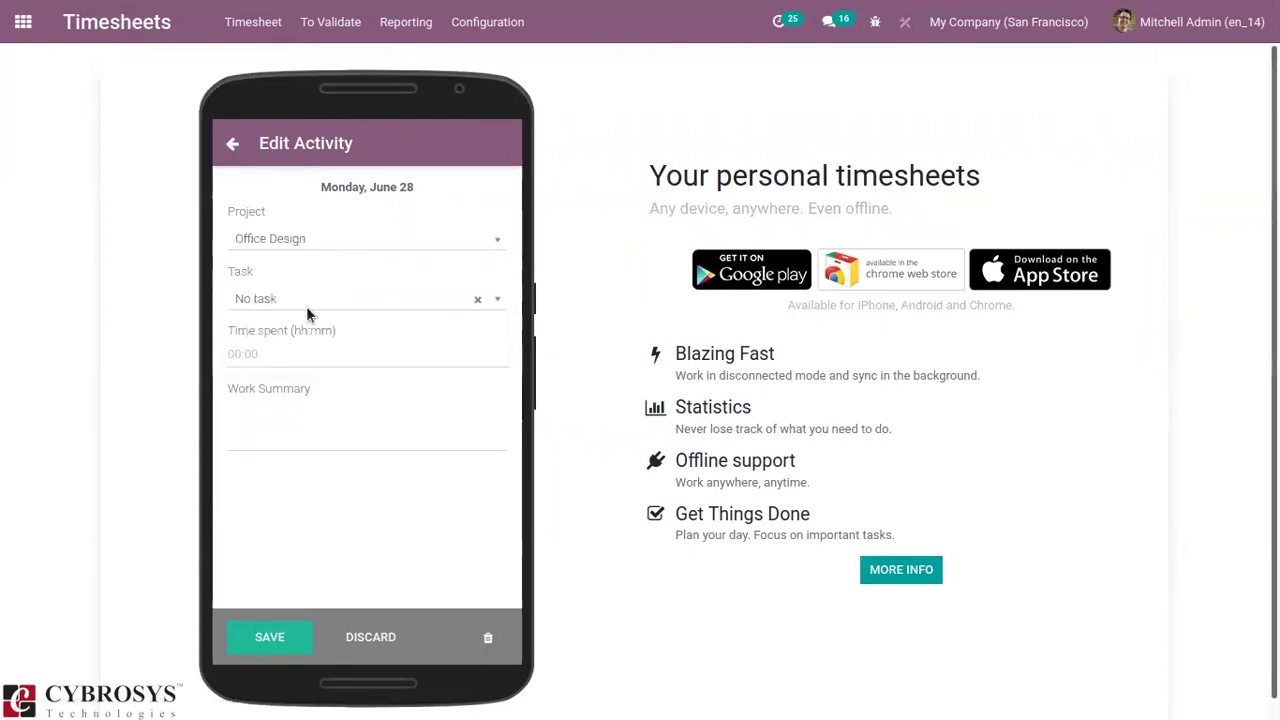
left_click(276, 295)
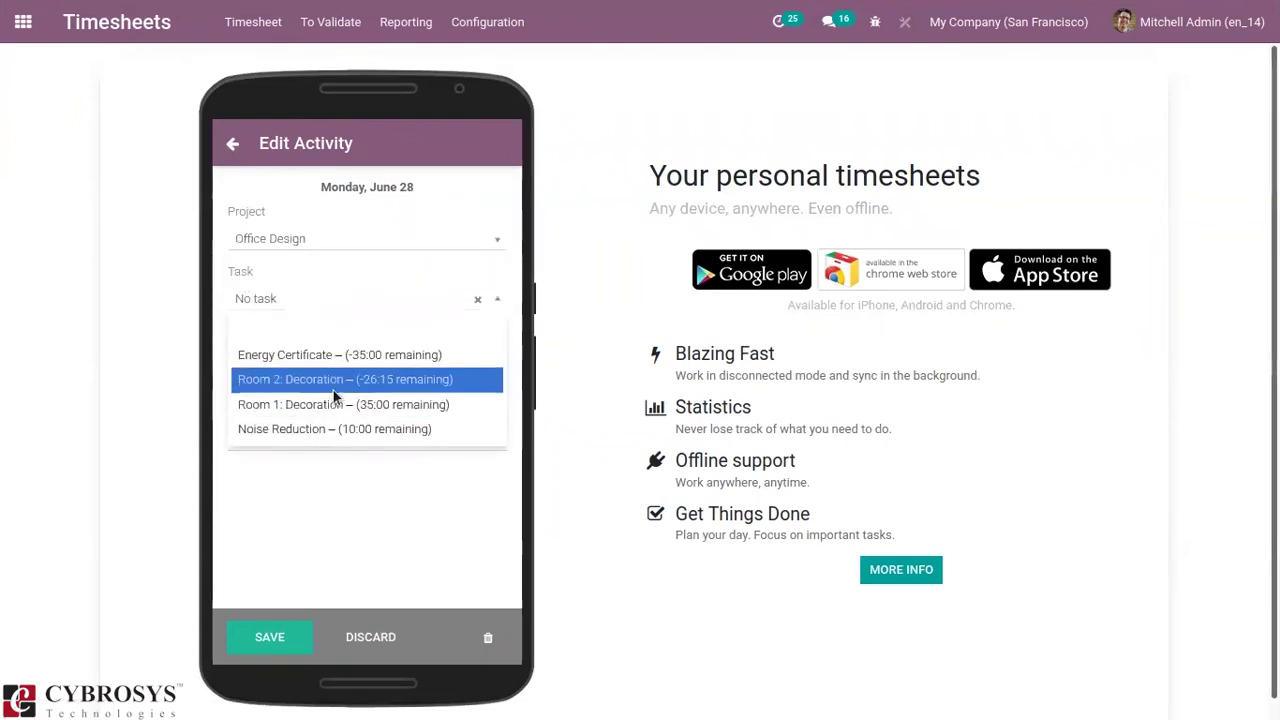
left_click(334, 390)
left_click(237, 353)
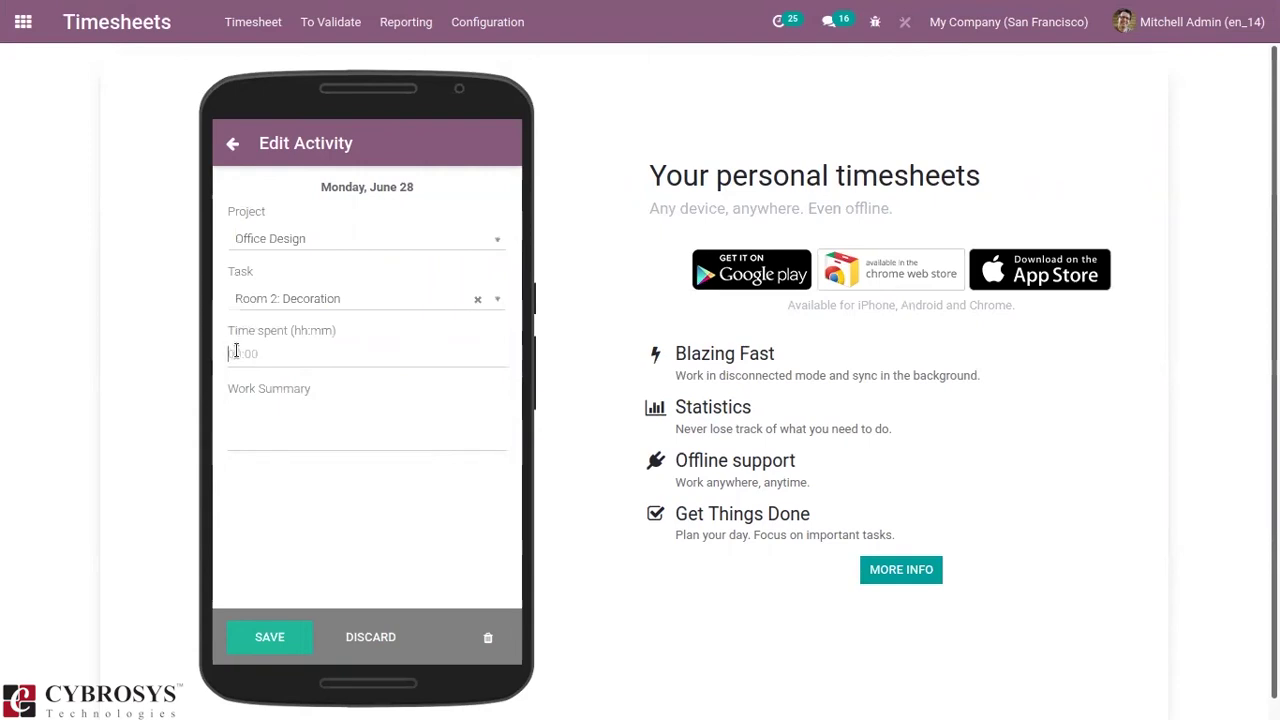
type("1")
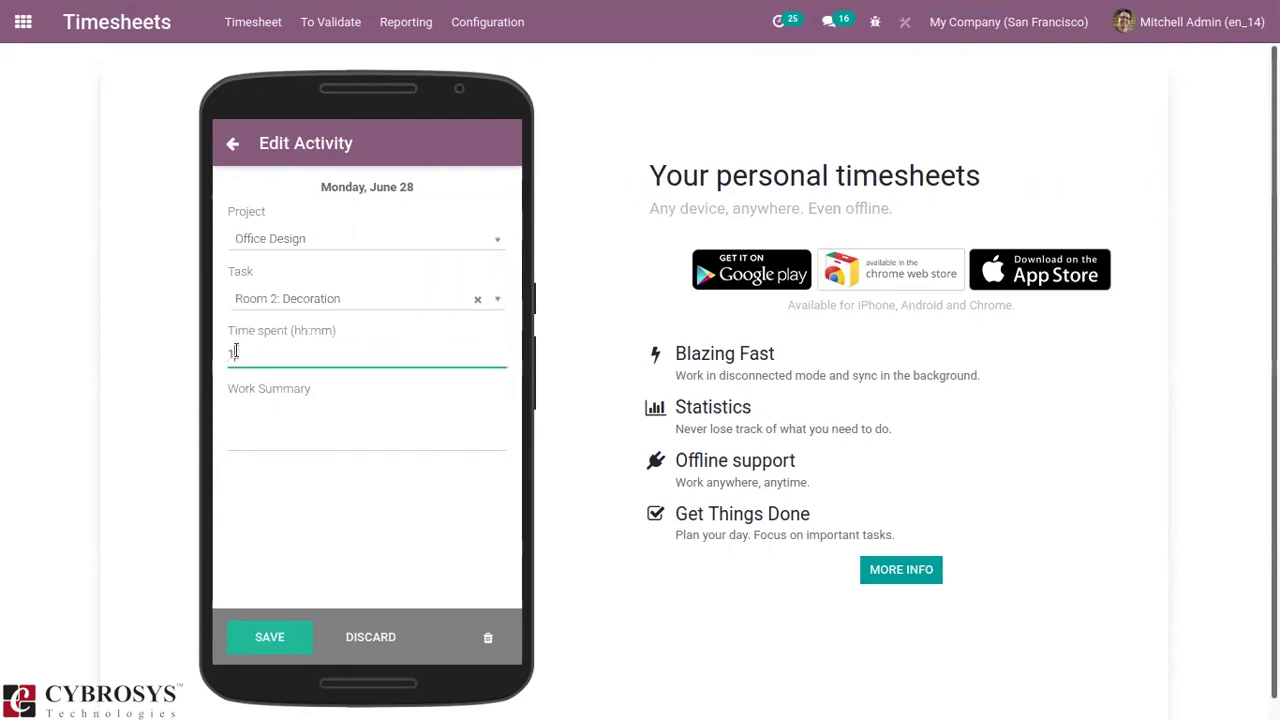
left_click(336, 432)
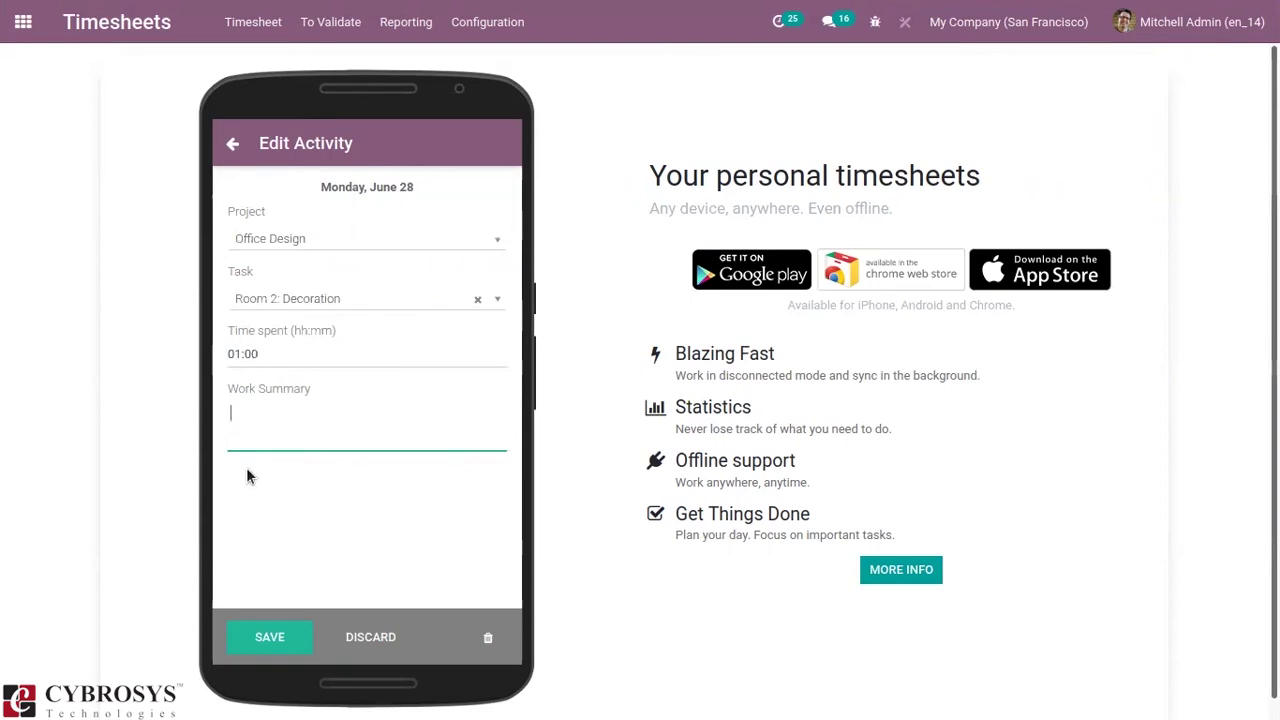
left_click(258, 637)
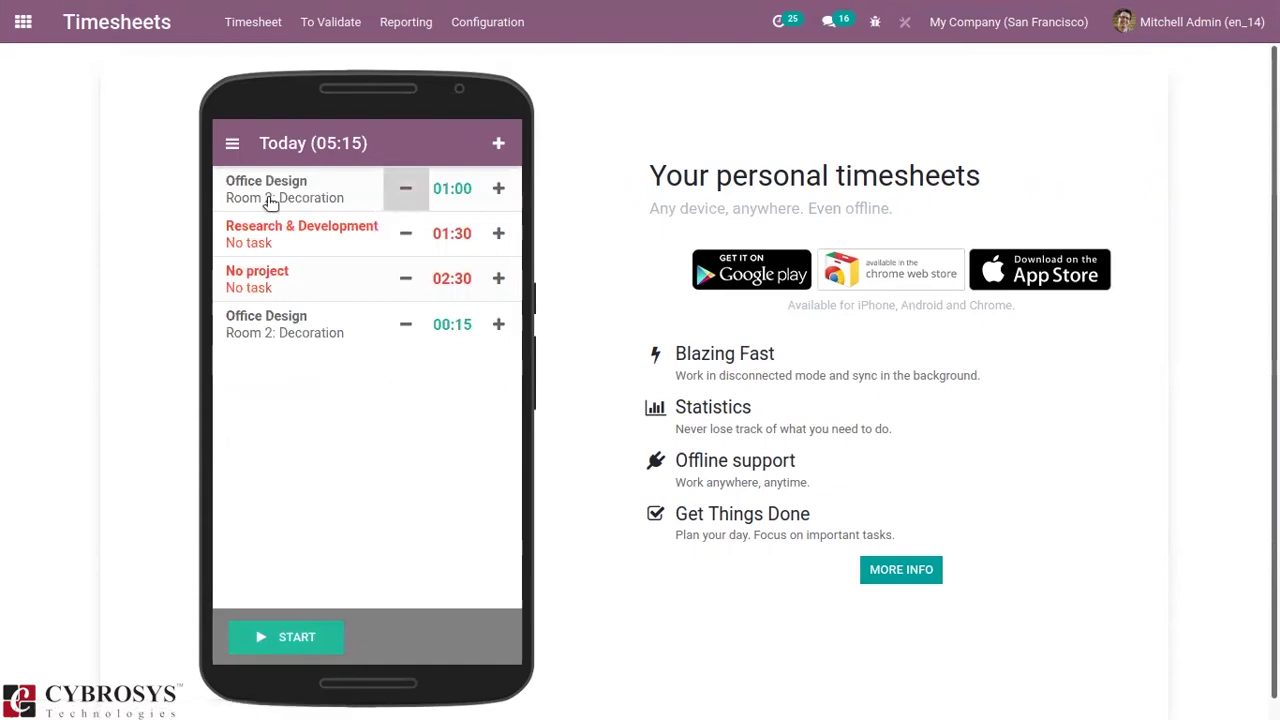
Increase the time of the uppermost Office Design entry in today's list to 01:45.
left_click(498, 188)
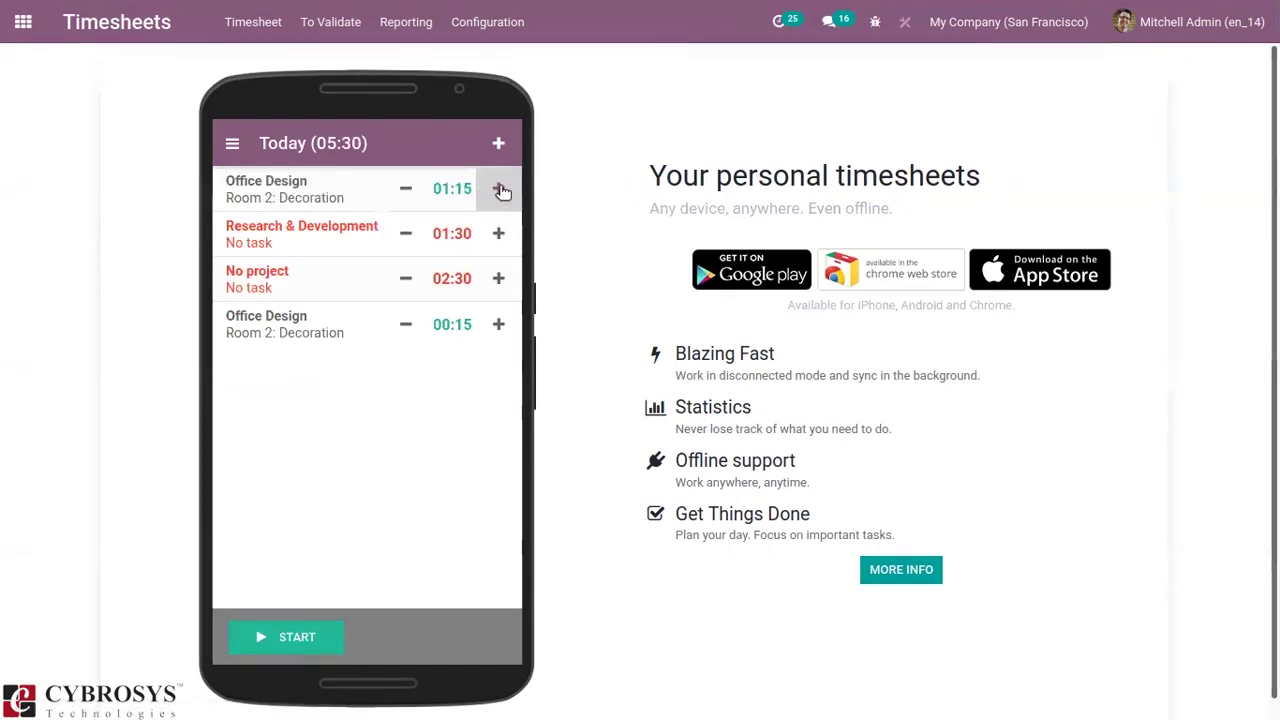
left_click(500, 190)
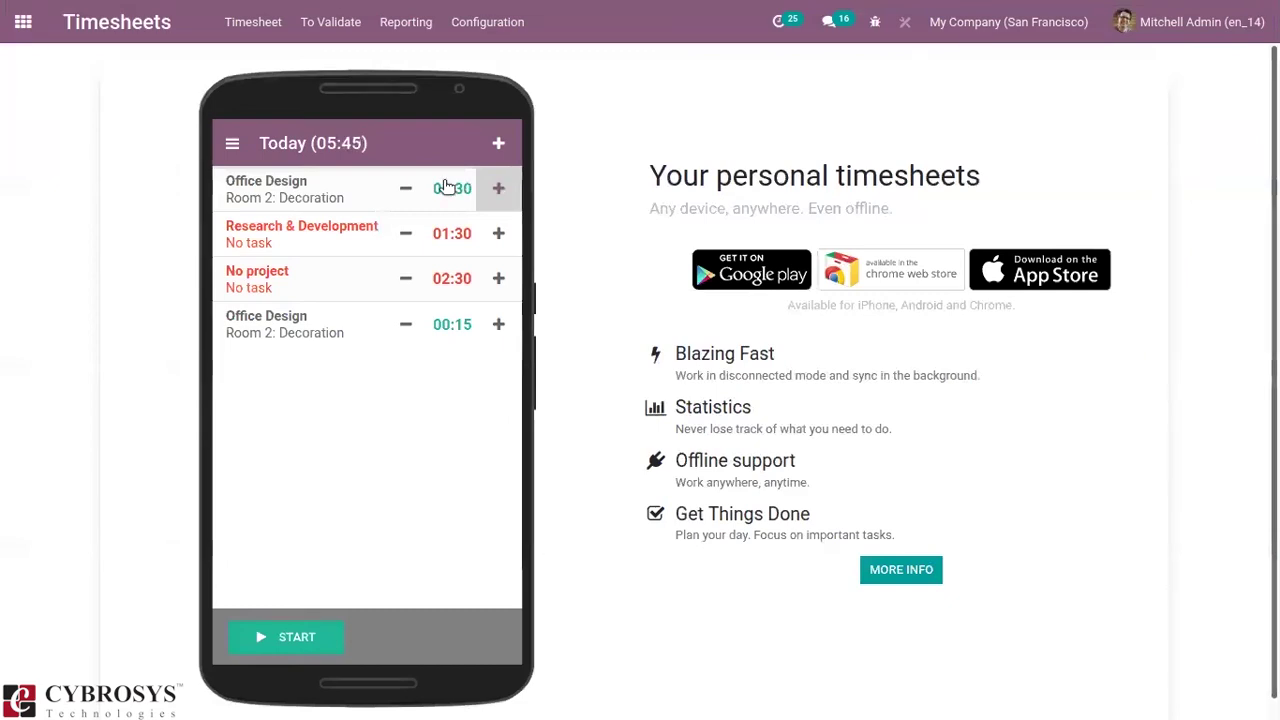
mouse_move(453, 196)
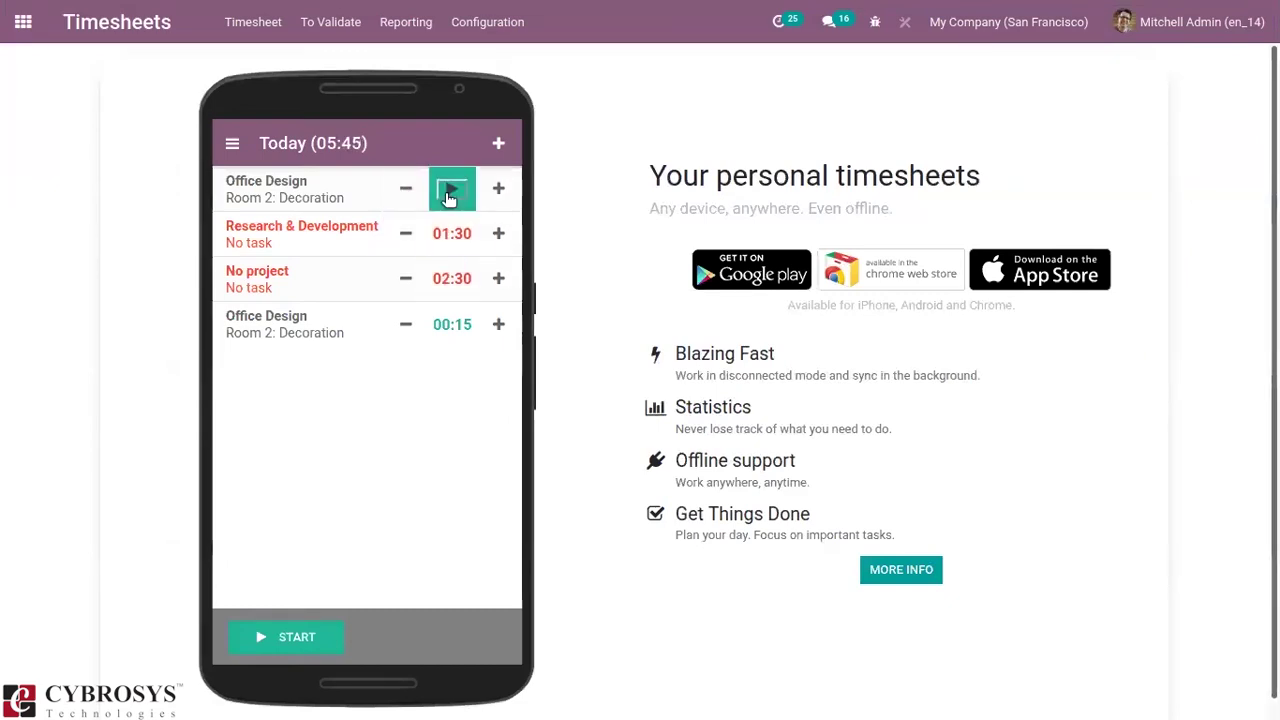
left_click(499, 192)
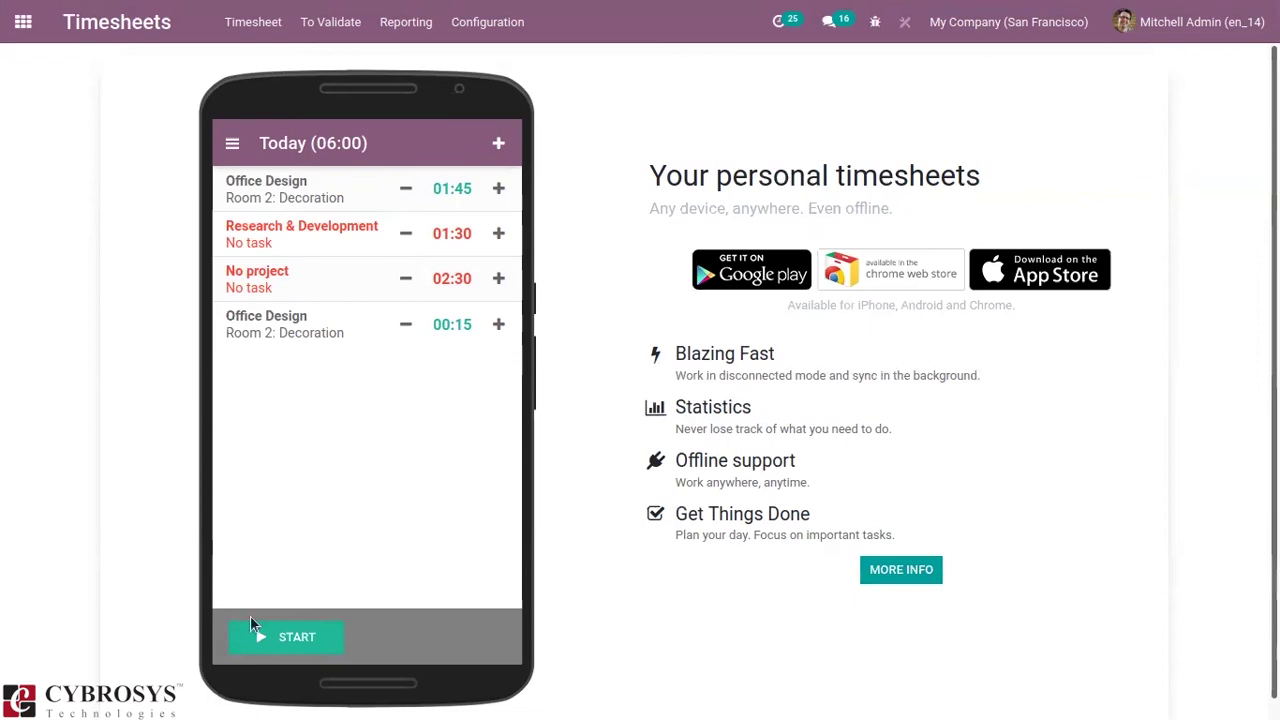
View the Synchronize page in the phone preview and reopen its navigation list.
left_click(233, 144)
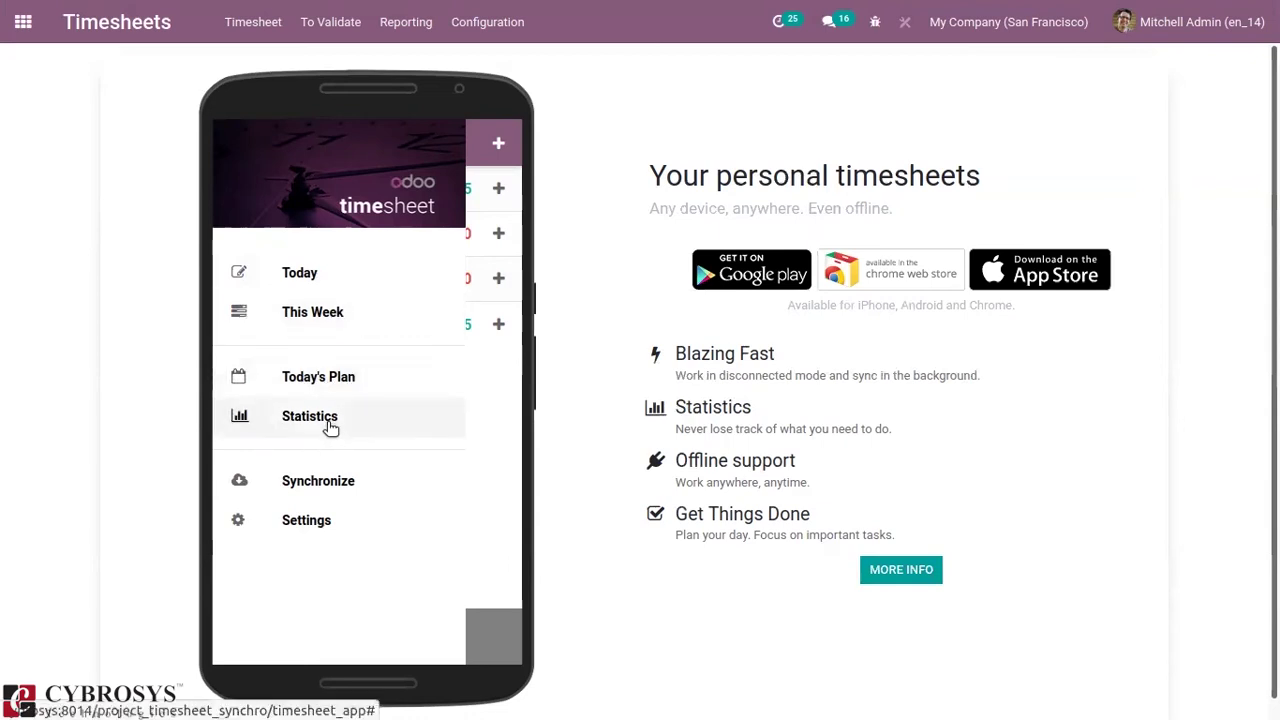
left_click(330, 486)
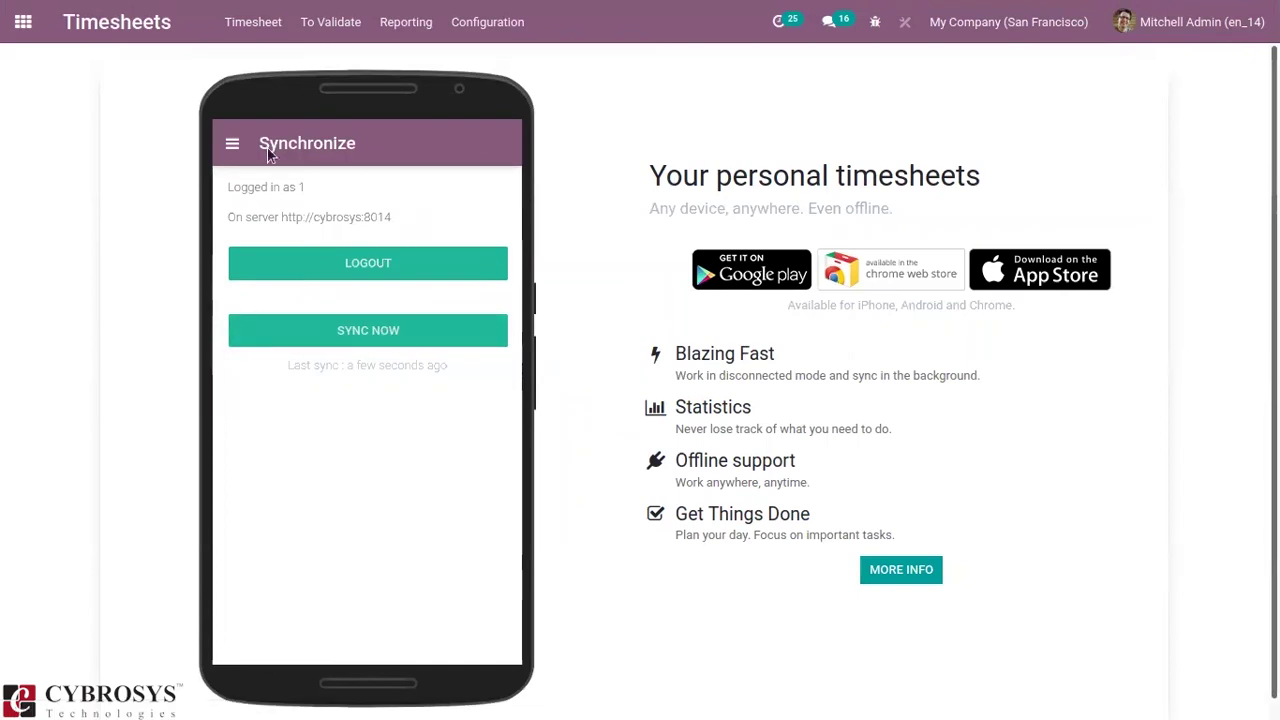
left_click(236, 146)
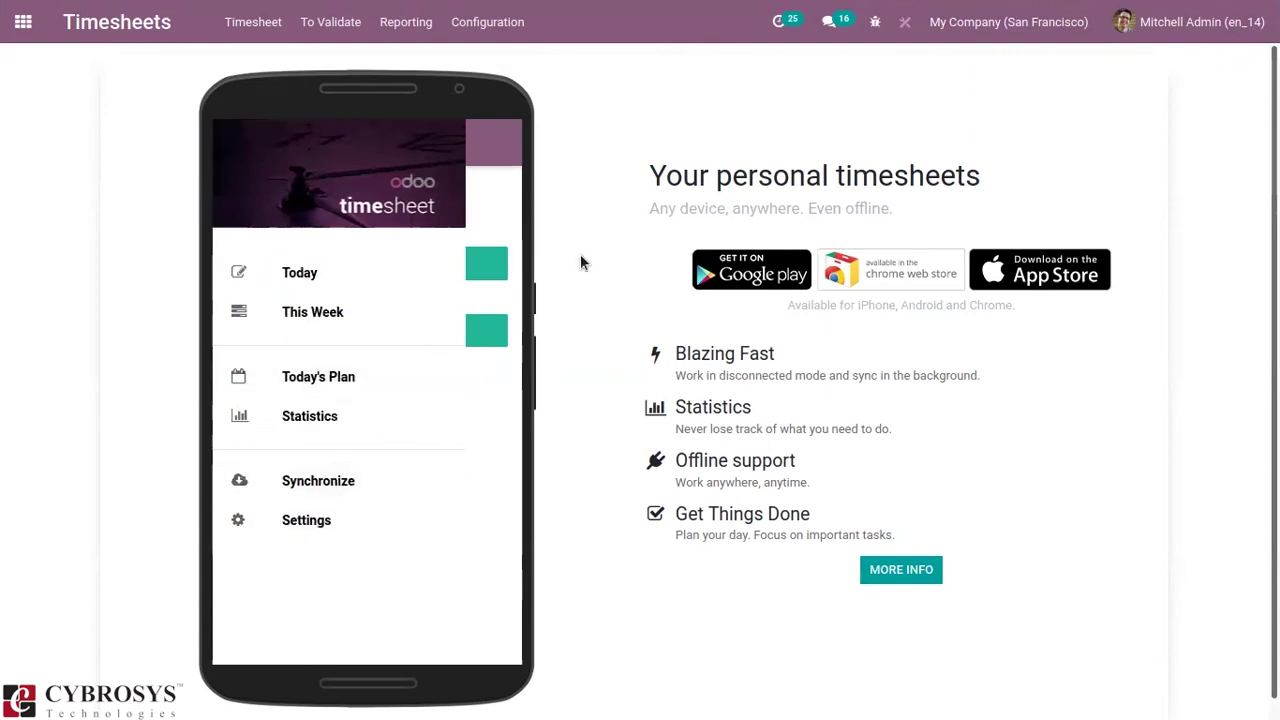
Review the Timesheets settings for invoicing policy and the employee and manager reminder frequency options.
left_click(472, 28)
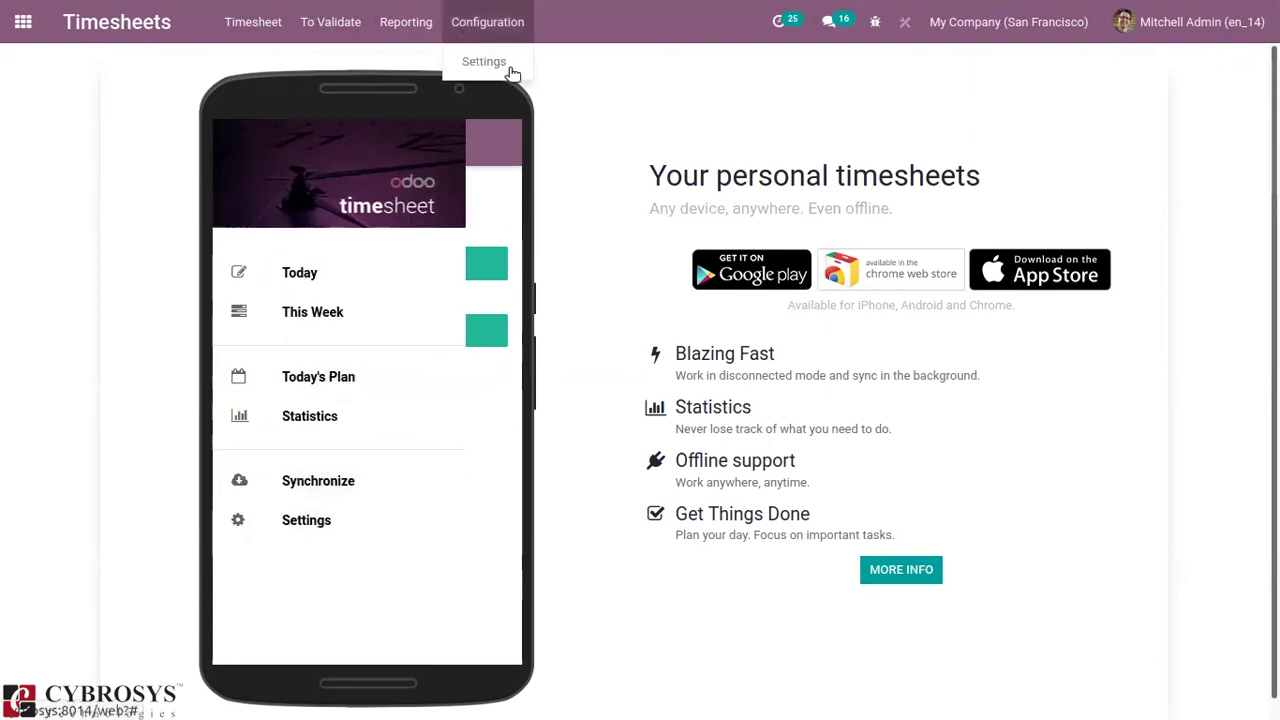
left_click(511, 64)
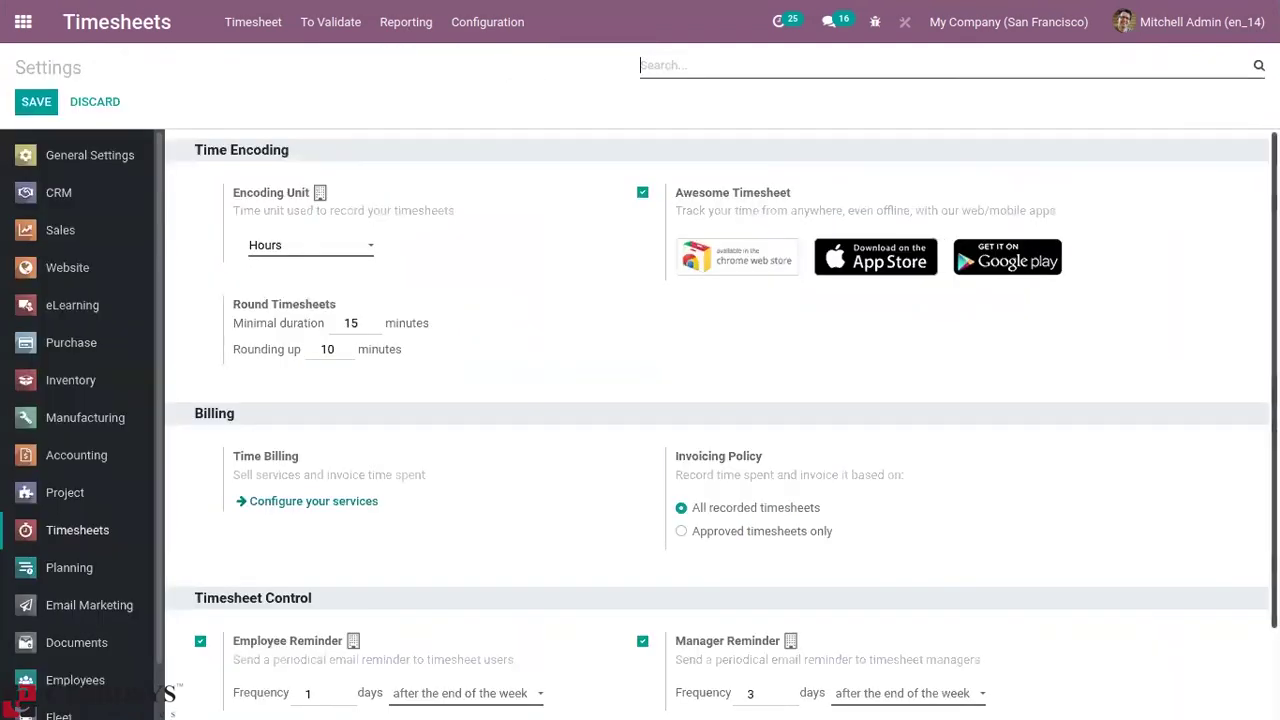
scroll(1274, 400, "down", 1)
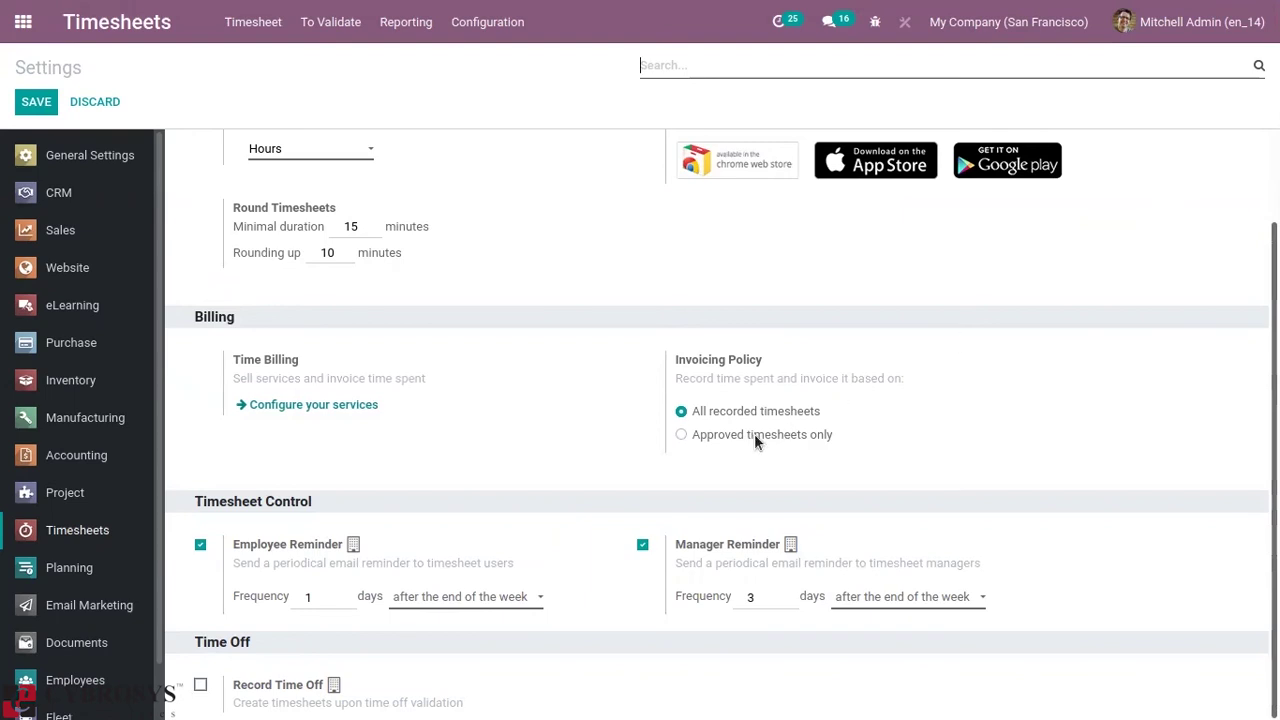
mouse_move(754, 428)
left_click(451, 601)
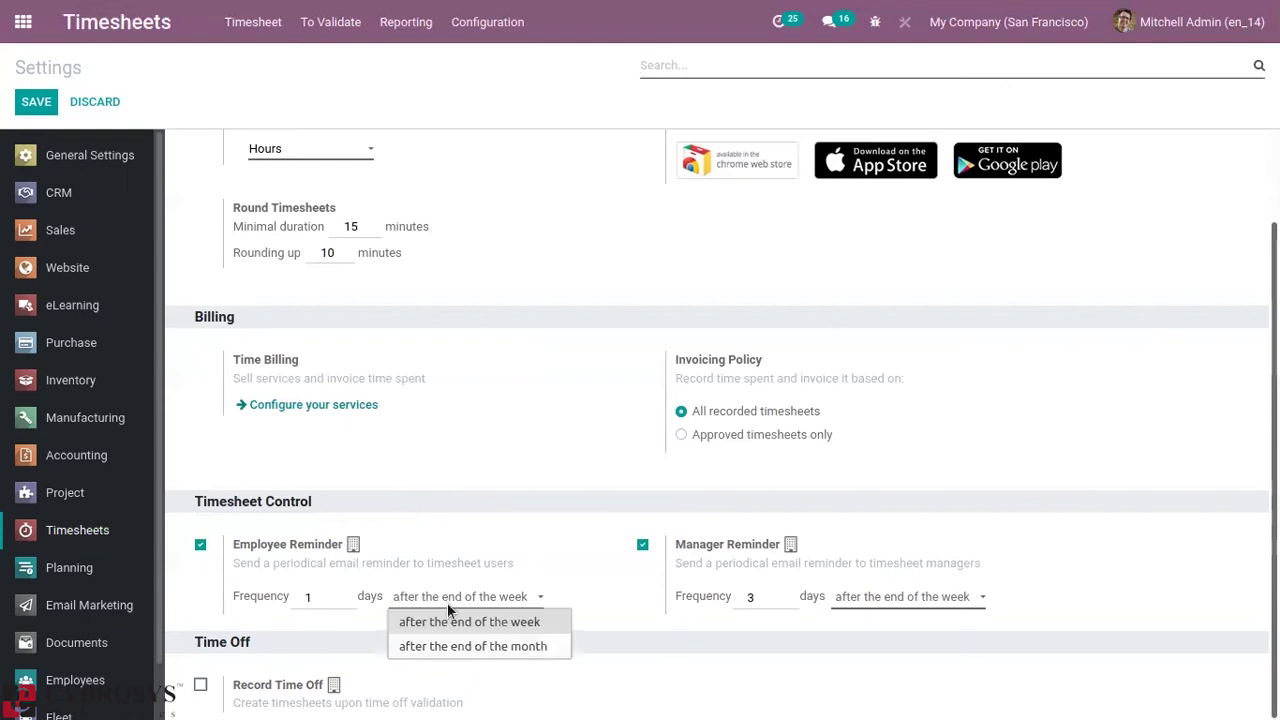
left_click(652, 683)
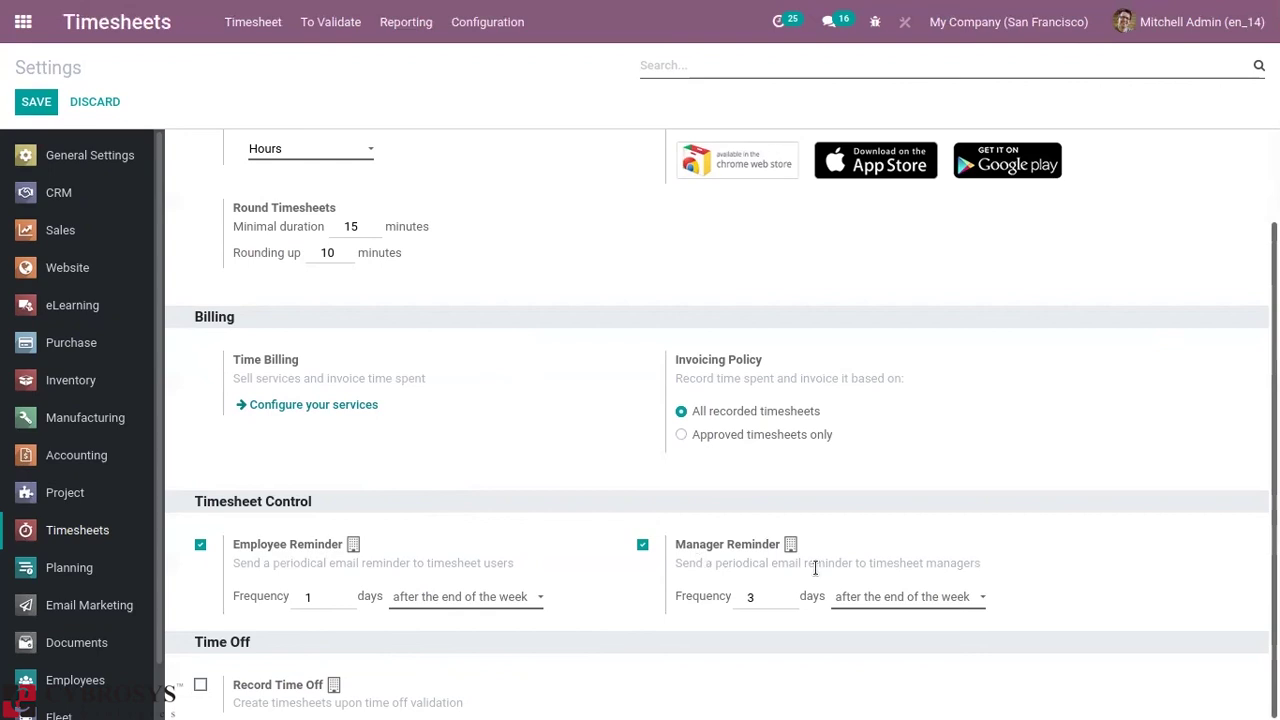
left_click(865, 597)
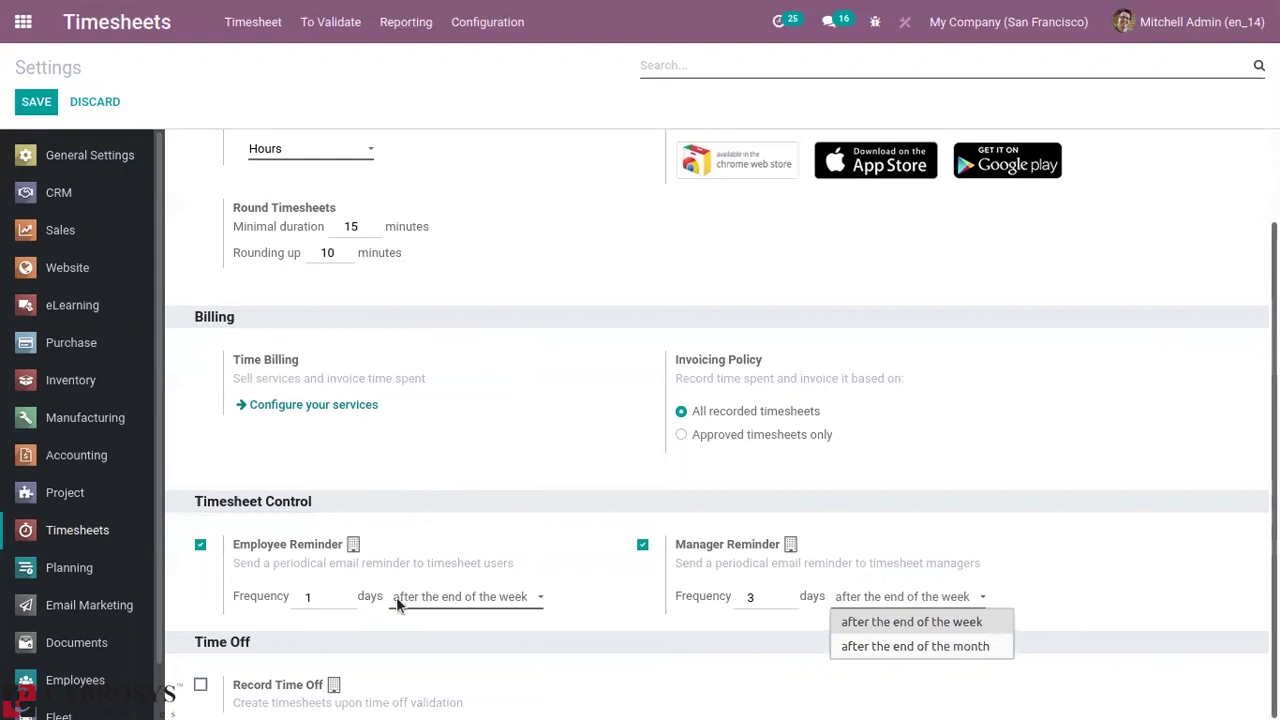
left_click(640, 638)
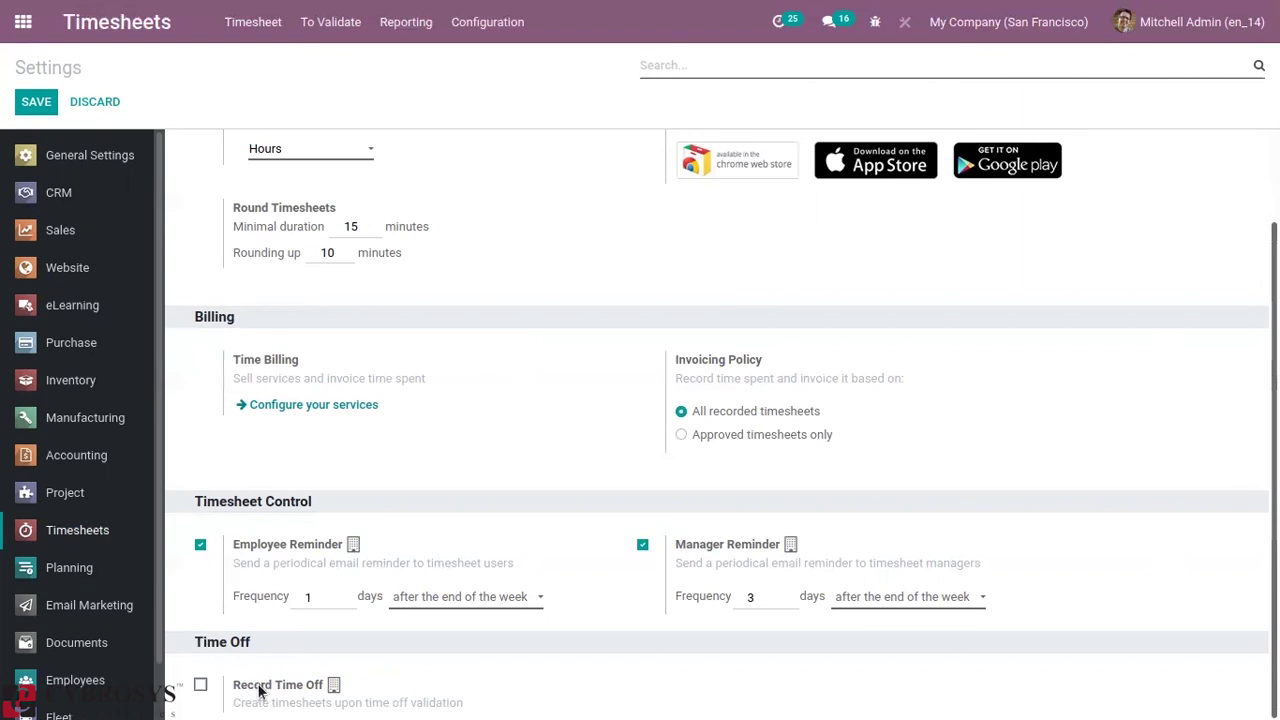
Enable Record Time Off in the Timesheets settings and save them.
mouse_move(257, 688)
left_click(200, 686)
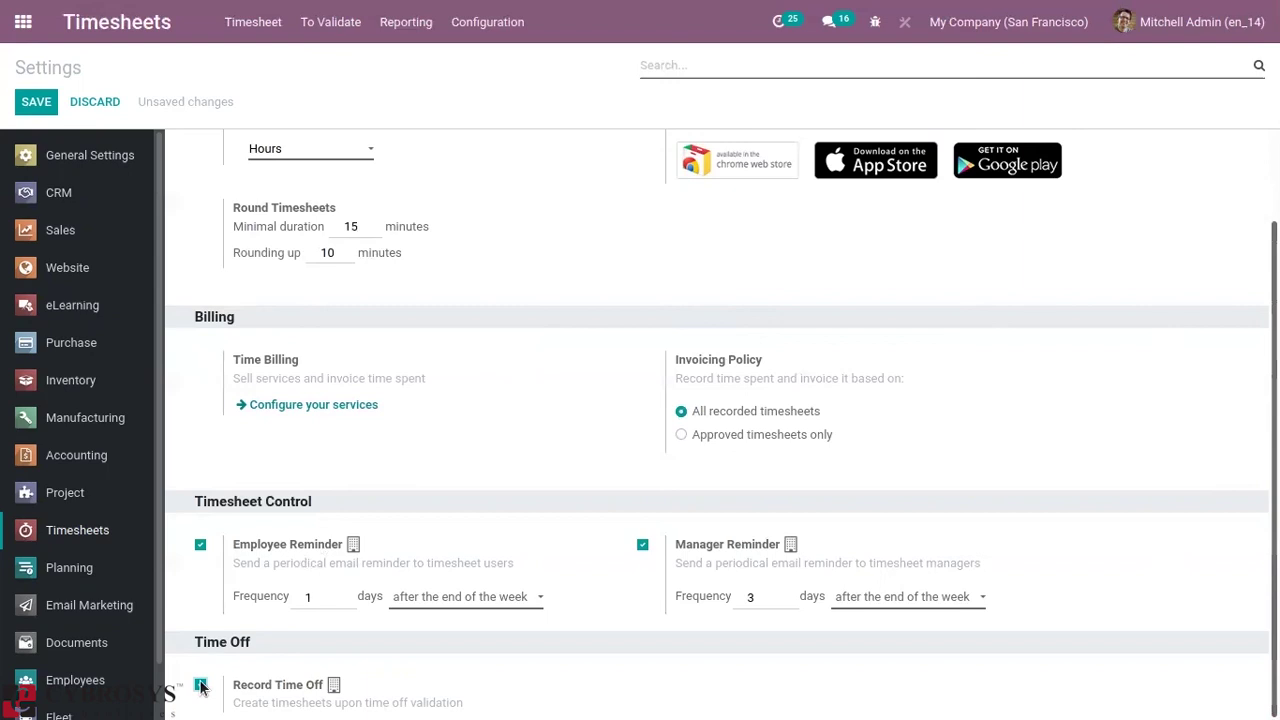
left_click(26, 107)
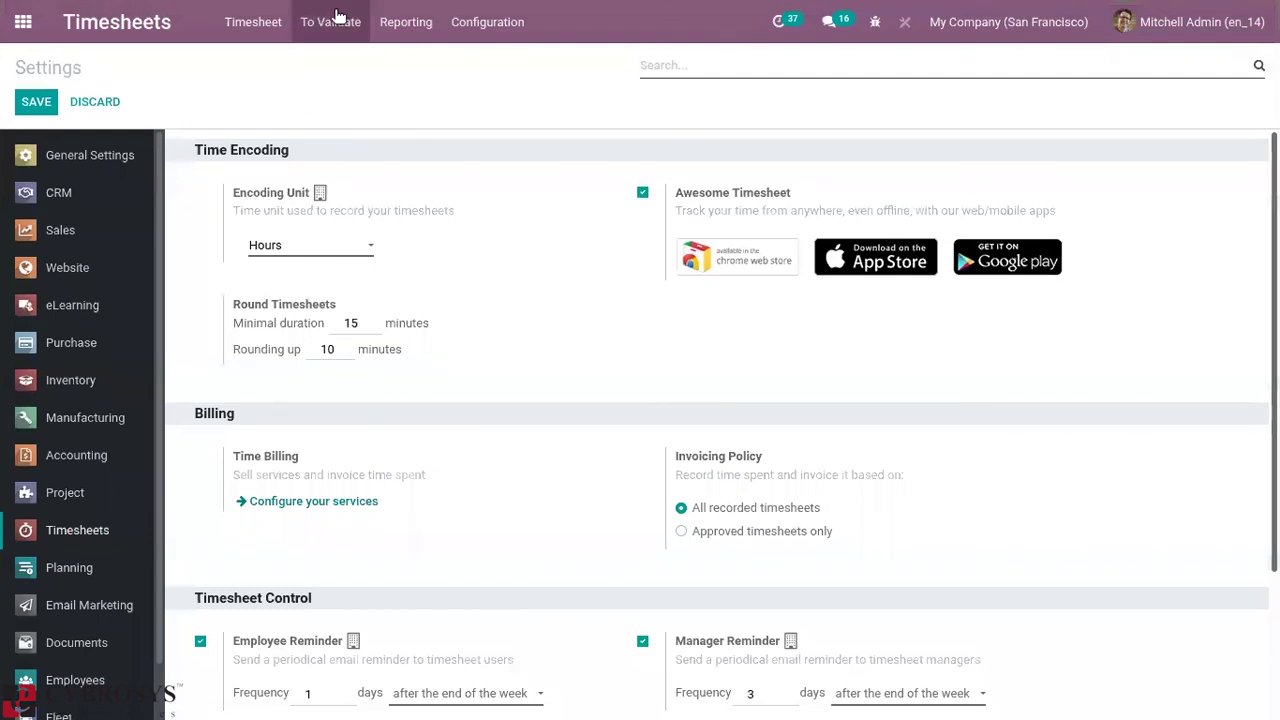
Validate the team's non-validated timesheets from last week.
left_click(340, 16)
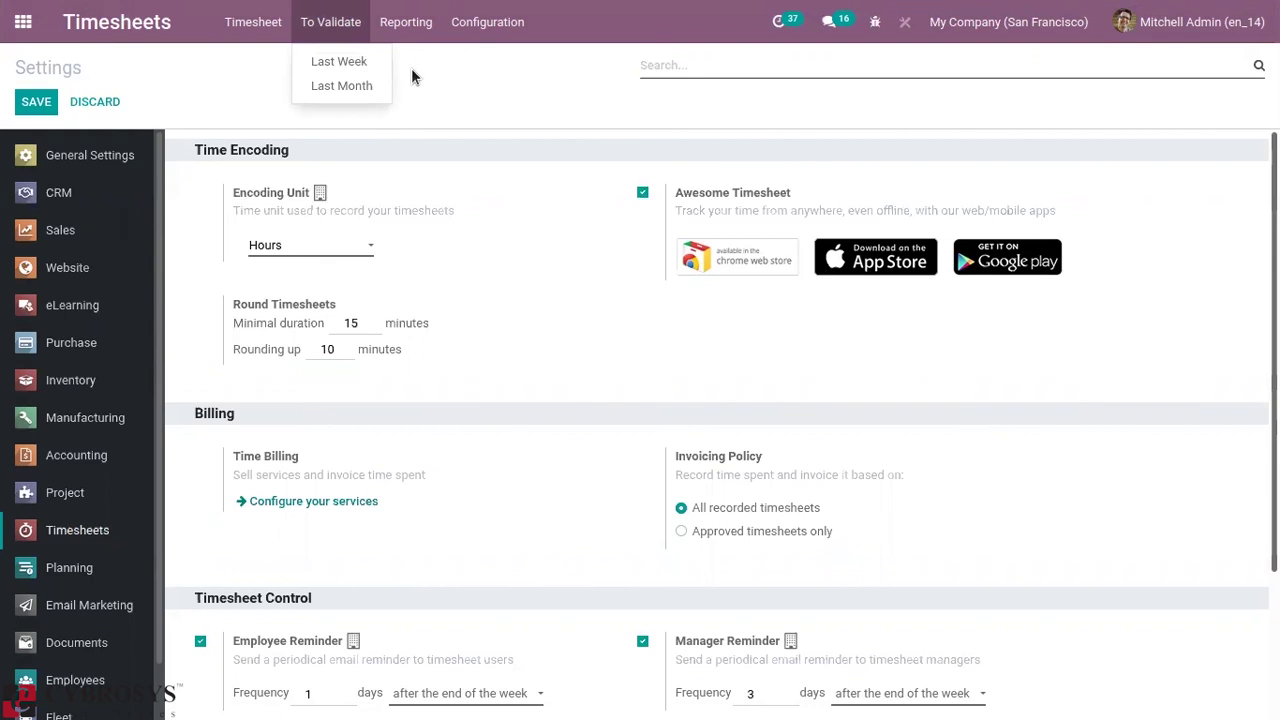
left_click(338, 61)
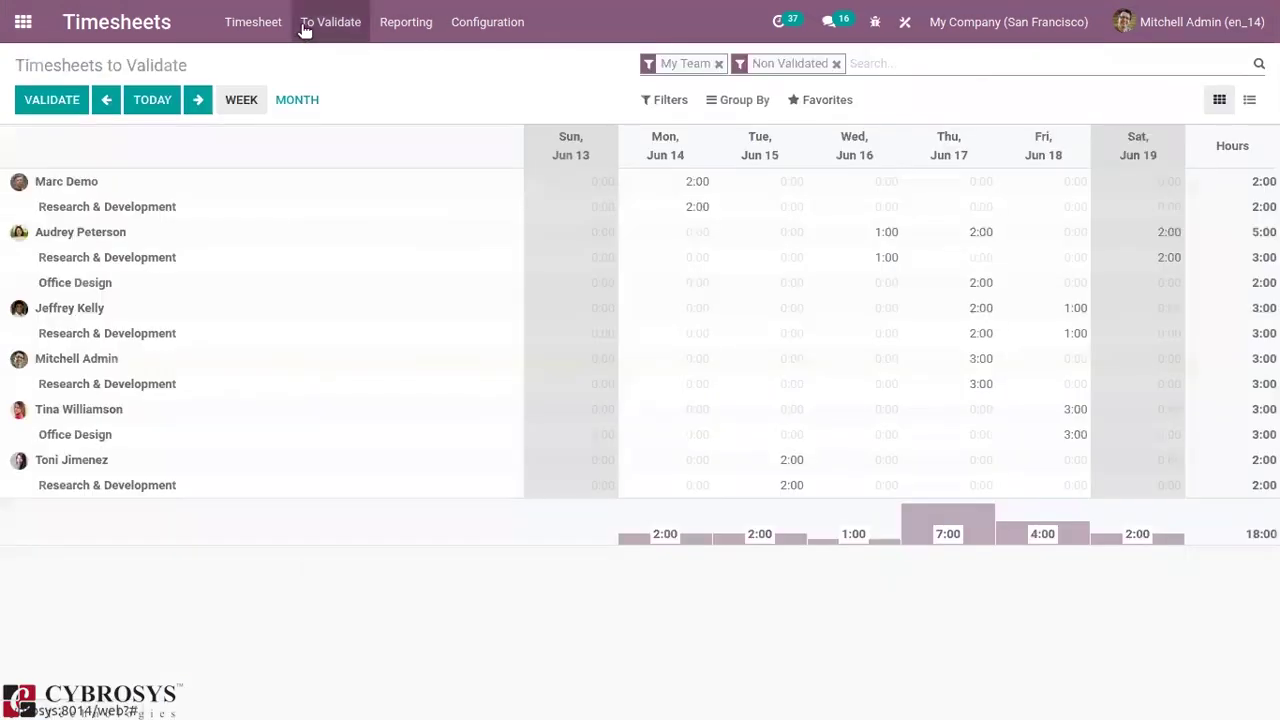
left_click(305, 28)
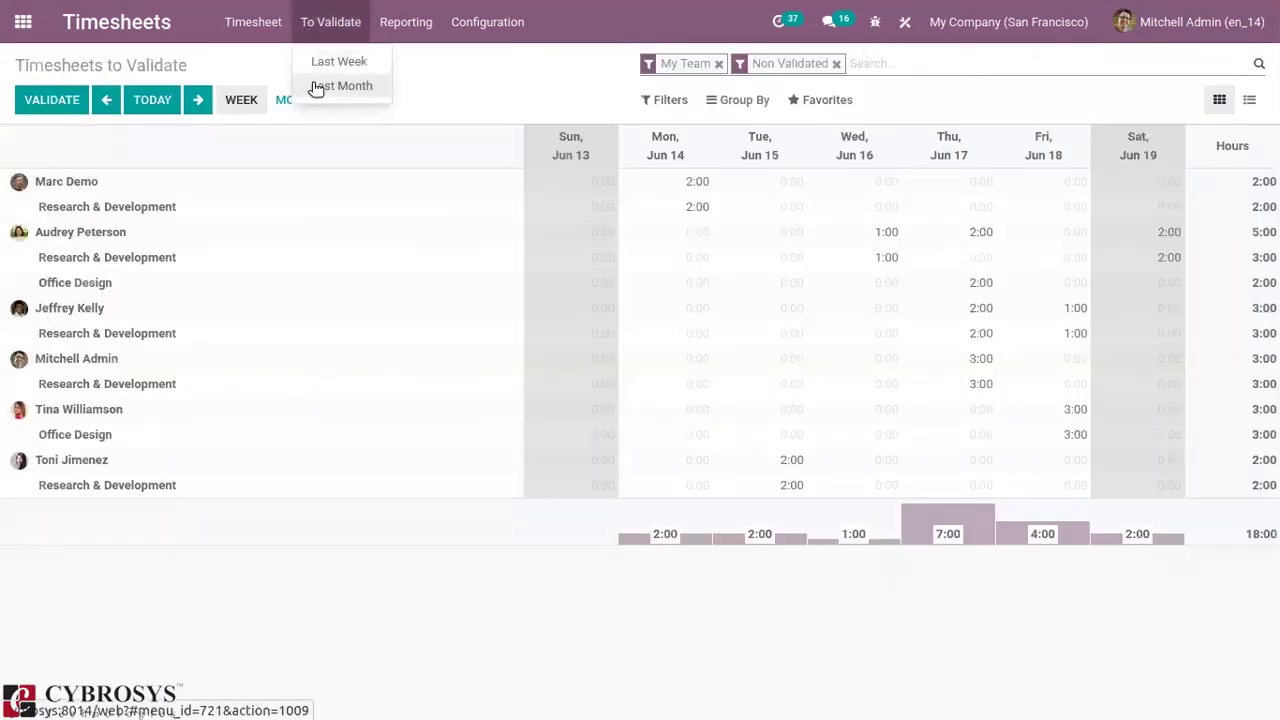
left_click(62, 95)
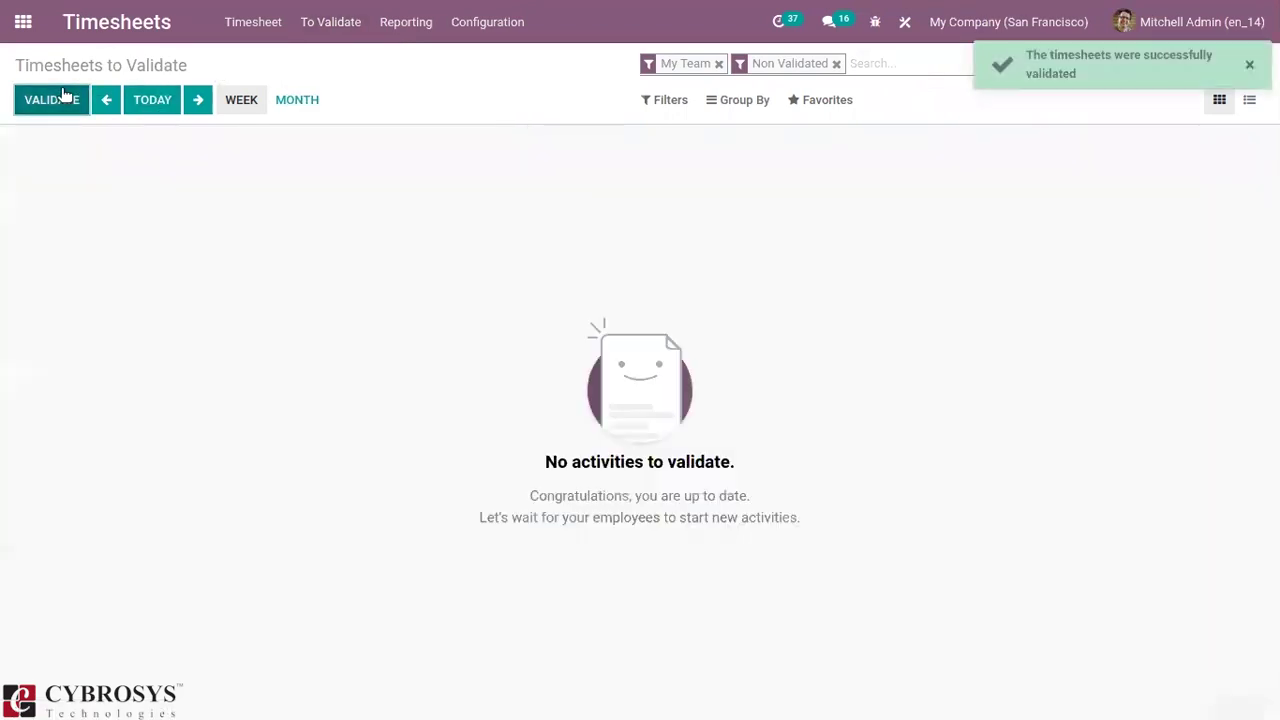
left_click(314, 28)
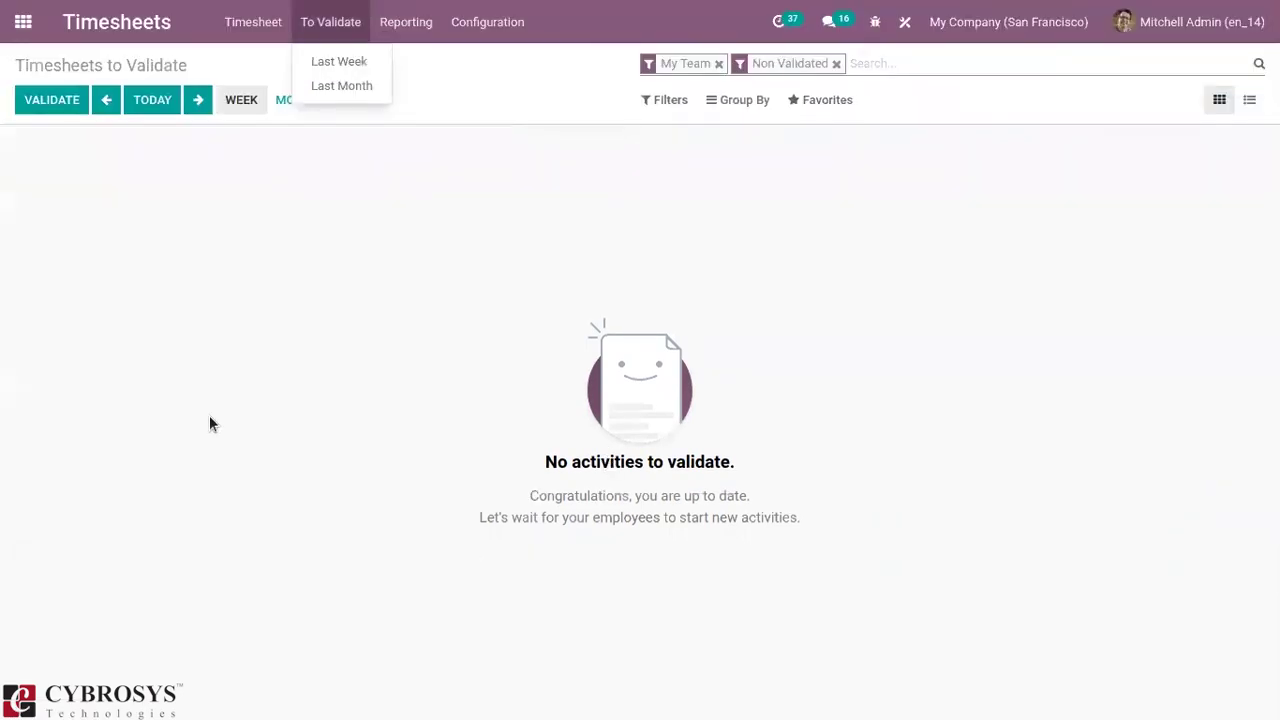
Examine the timesheets report by employee in pivot, graph, list and grid views.
left_click(406, 21)
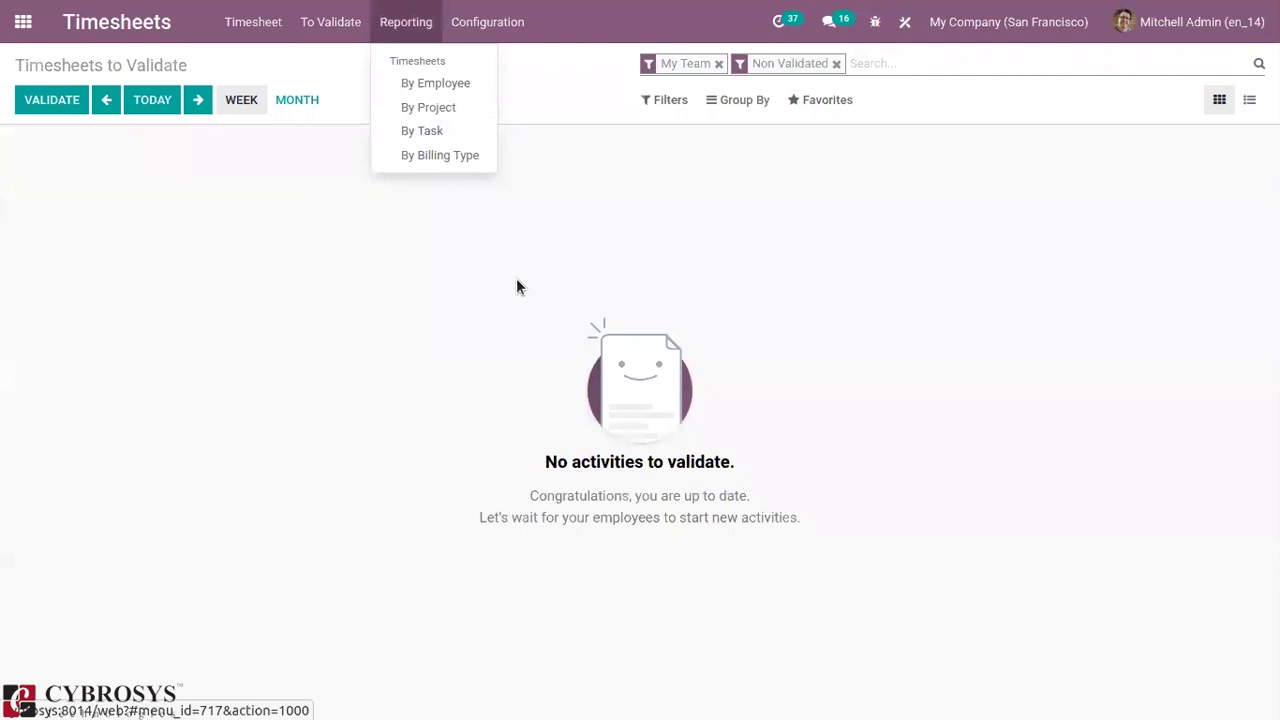
left_click(420, 84)
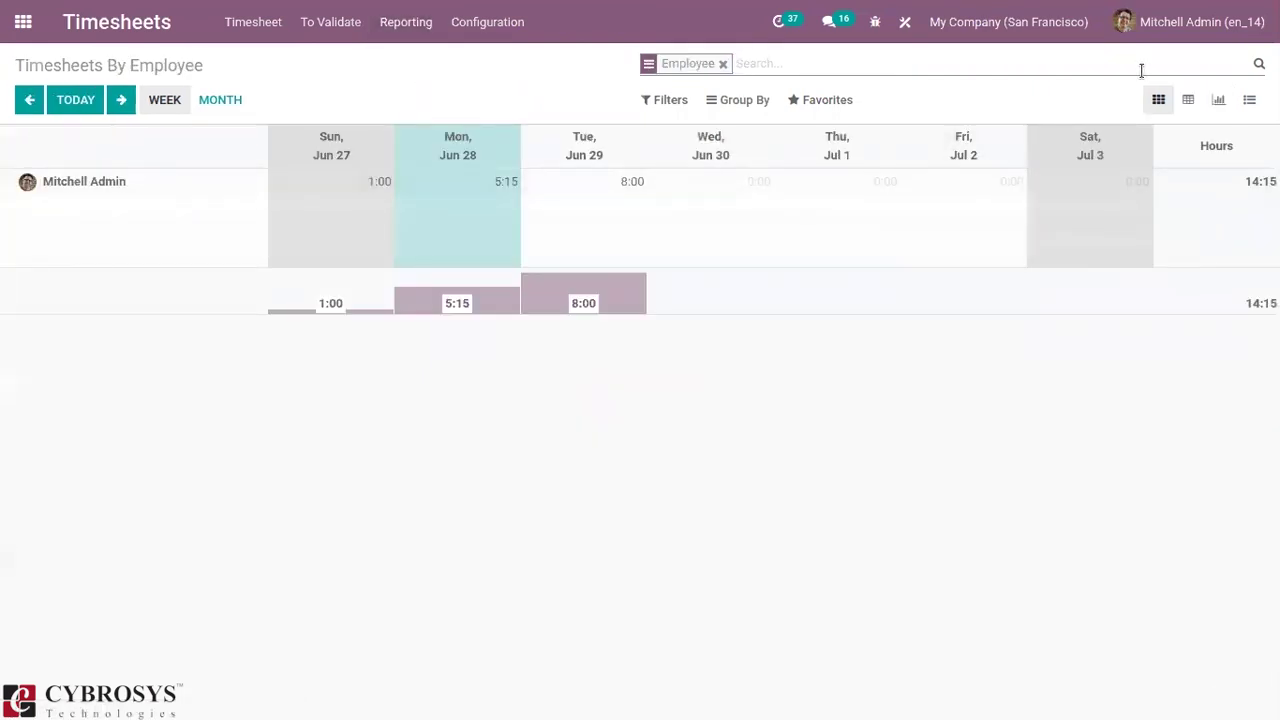
left_click(1189, 100)
left_click(1218, 100)
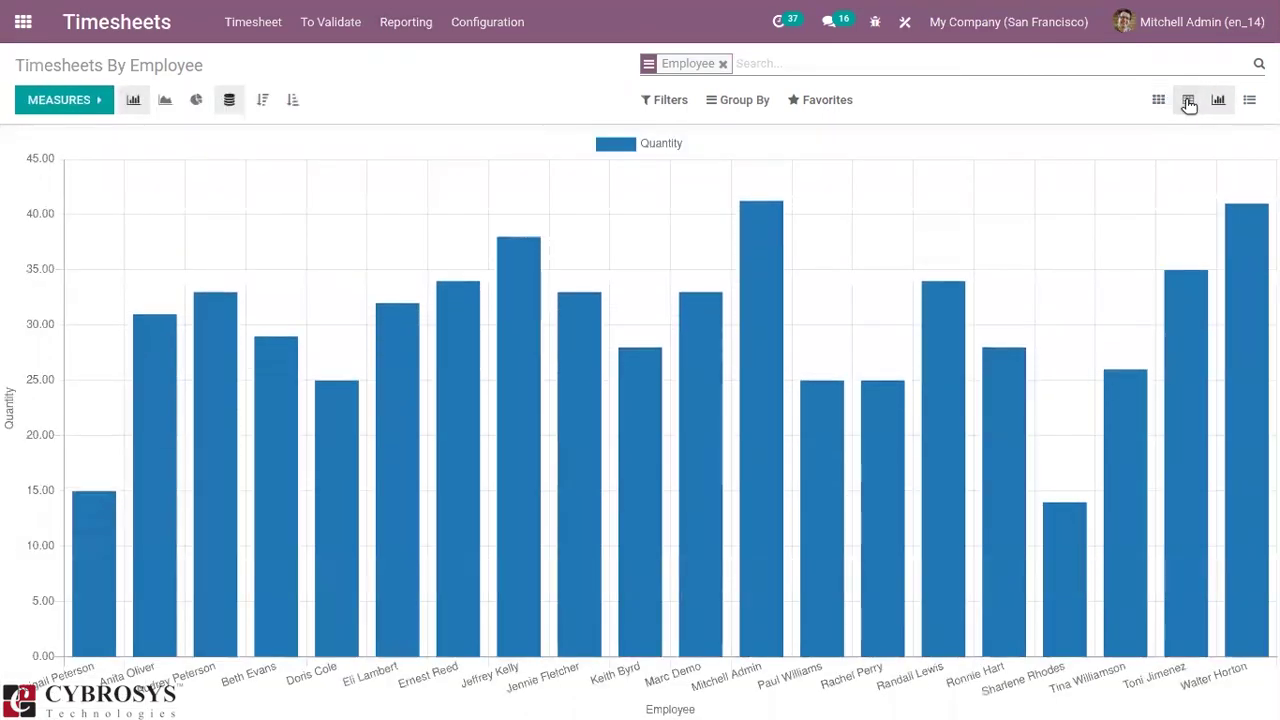
left_click(1189, 100)
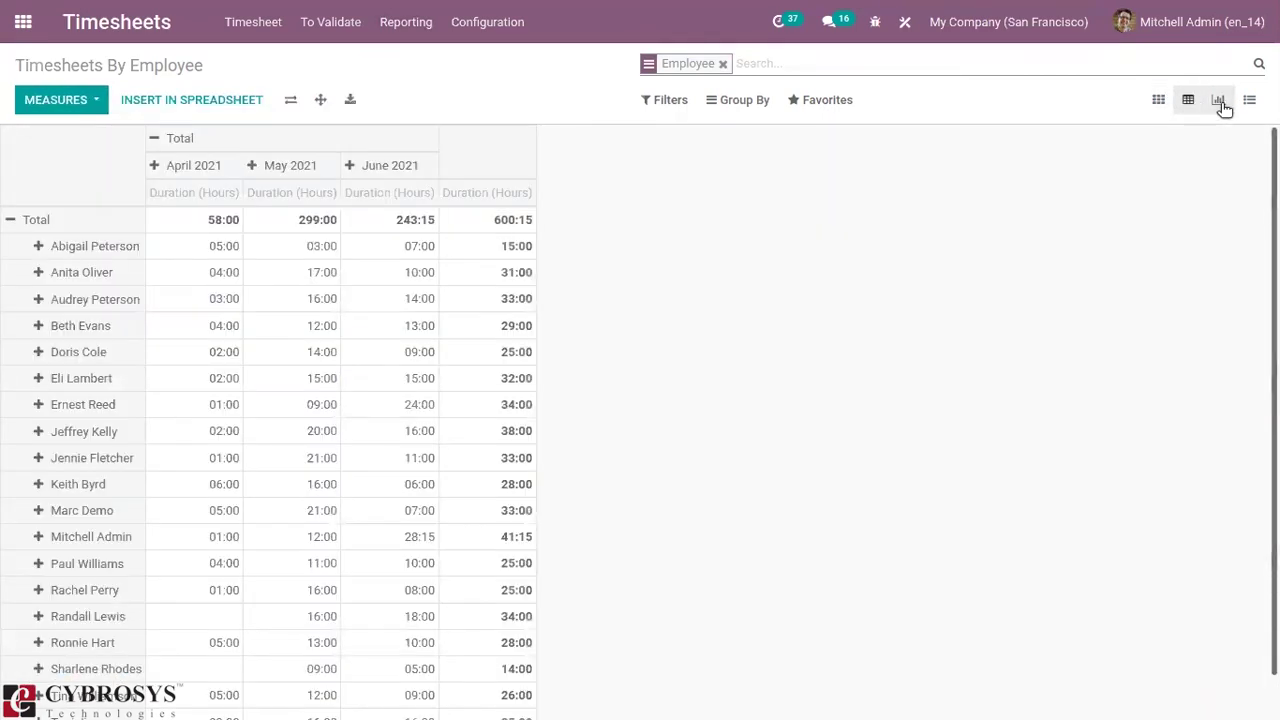
left_click(1219, 100)
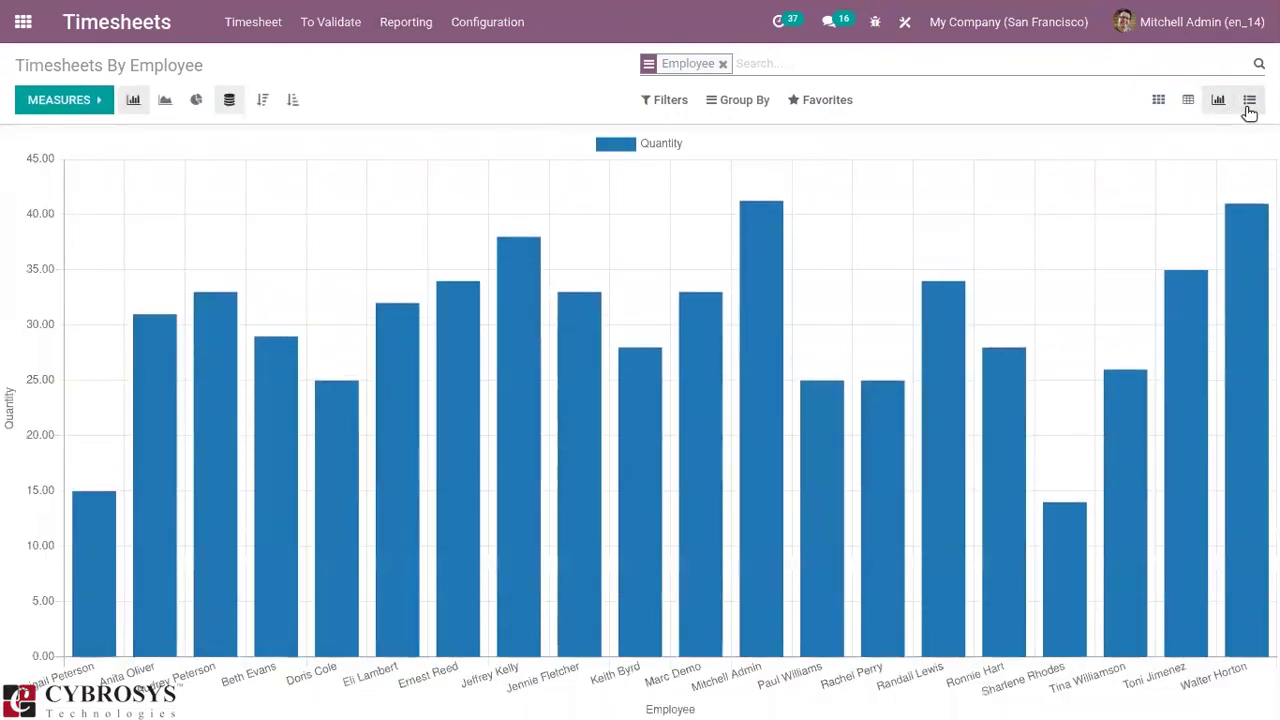
left_click(1249, 101)
left_click(1162, 100)
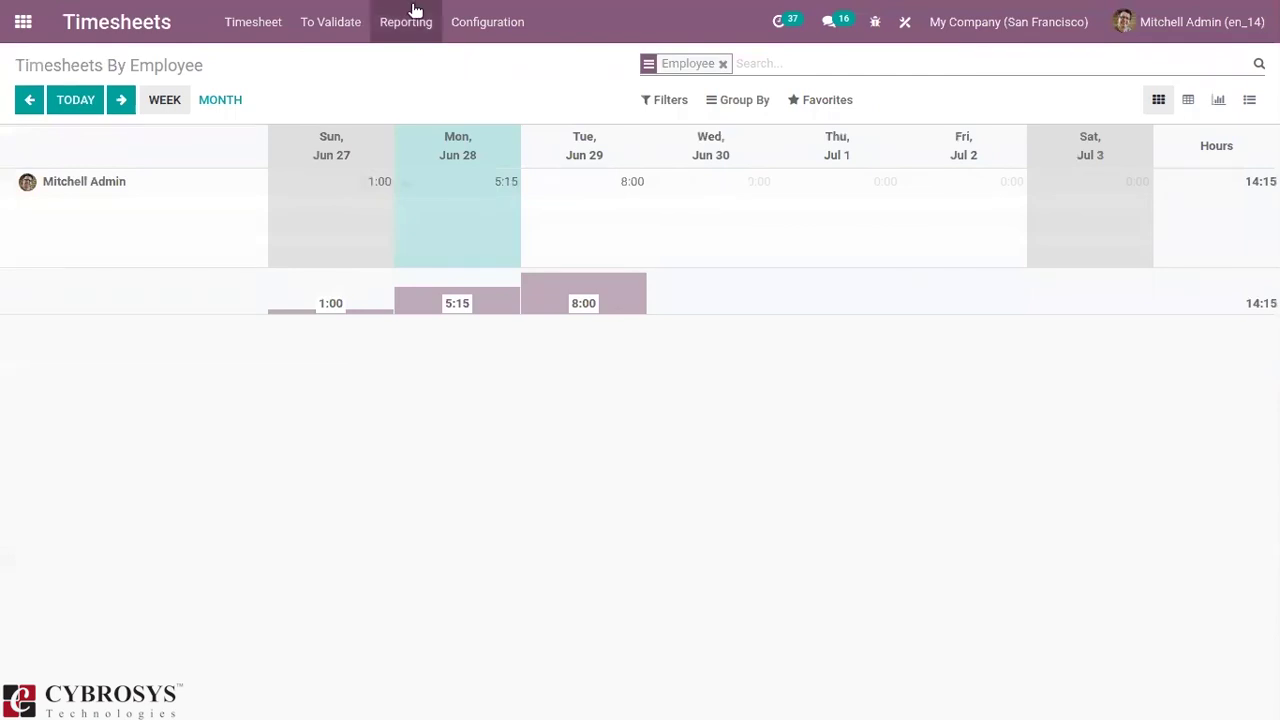
View the timesheets report by task and open the report by project.
left_click(415, 12)
left_click(436, 127)
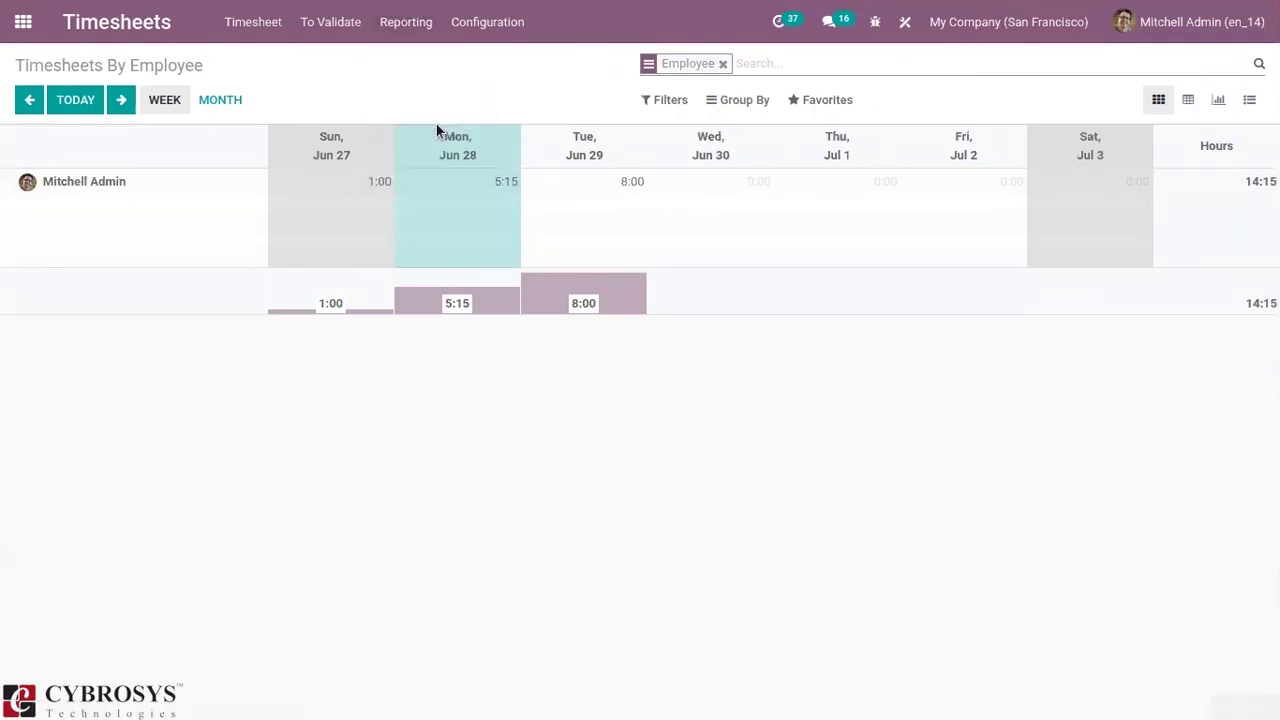
left_click(414, 20)
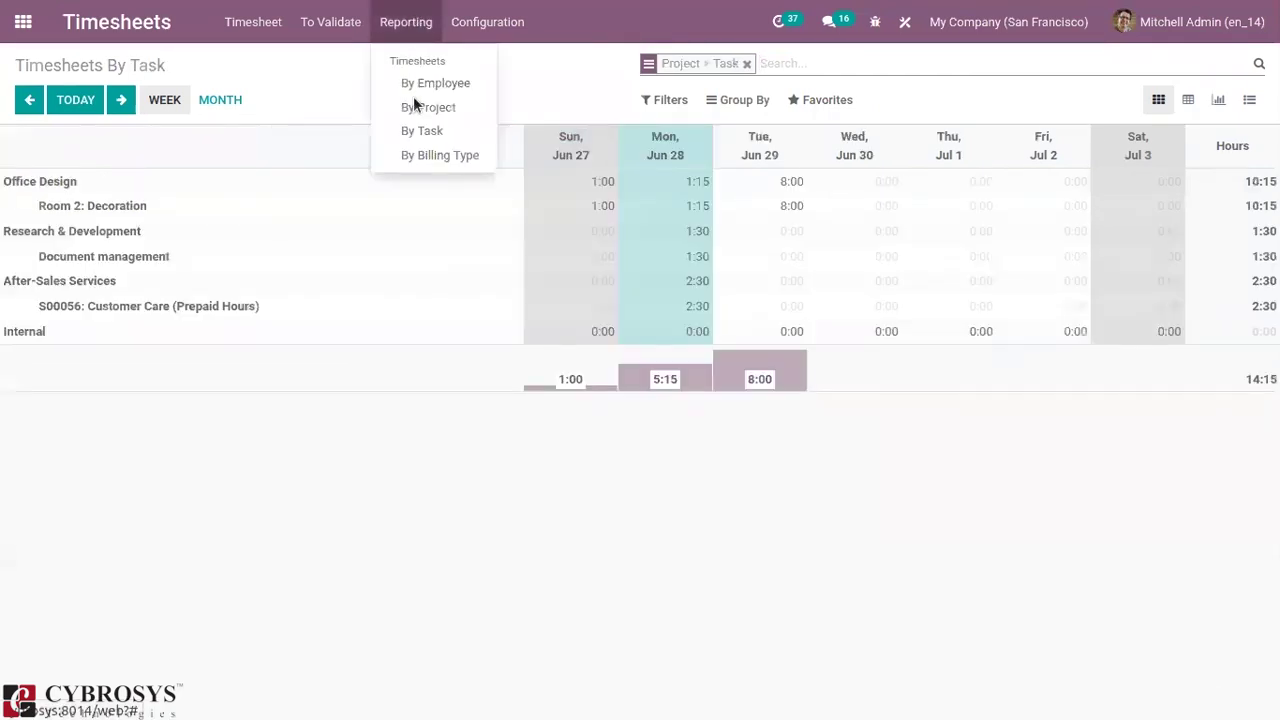
left_click(447, 108)
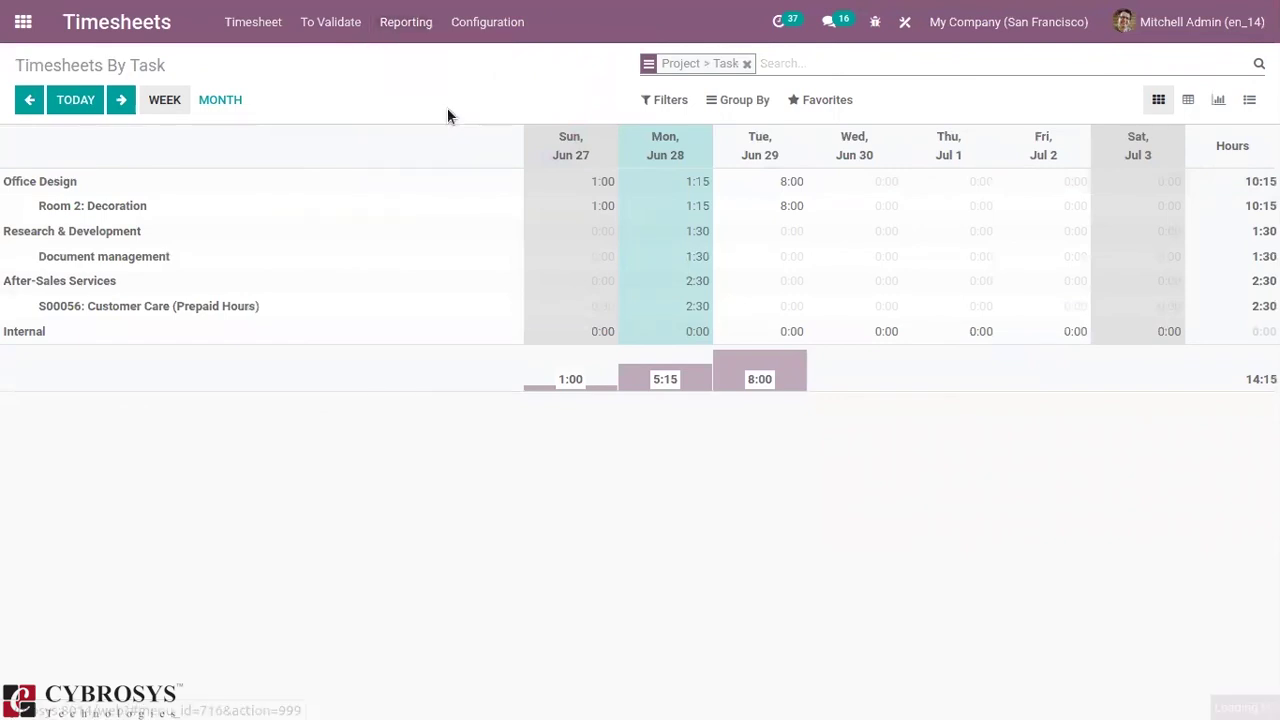